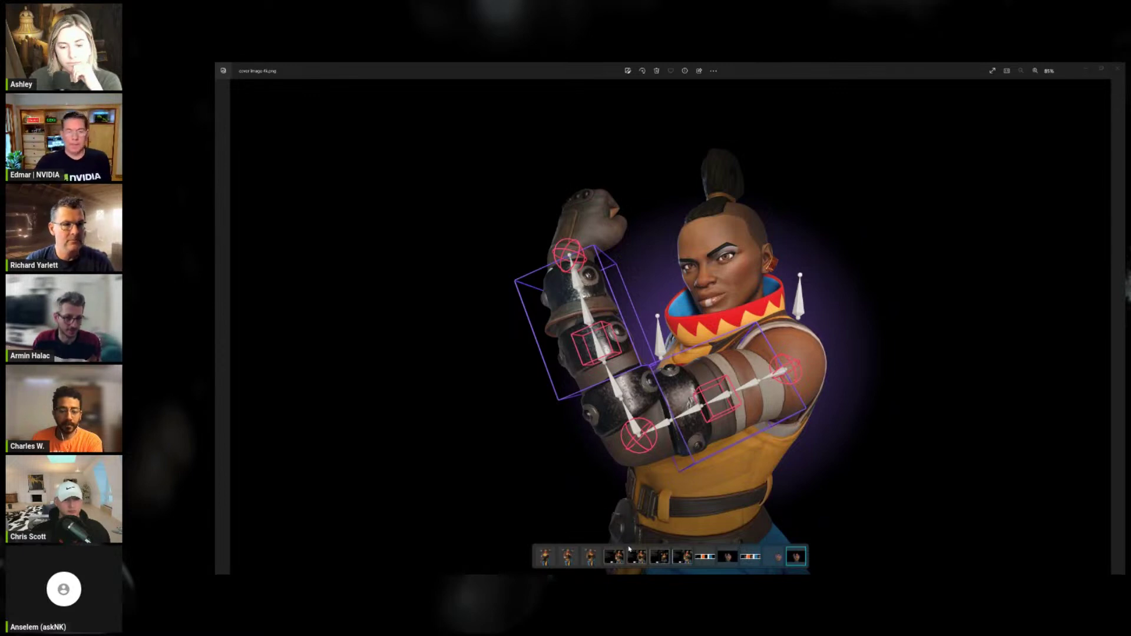
# Compare the book cover test images, the cover image with rig overlays and the Template 42 cover mock-ups in the image viewer.
pyautogui.click(613, 559)
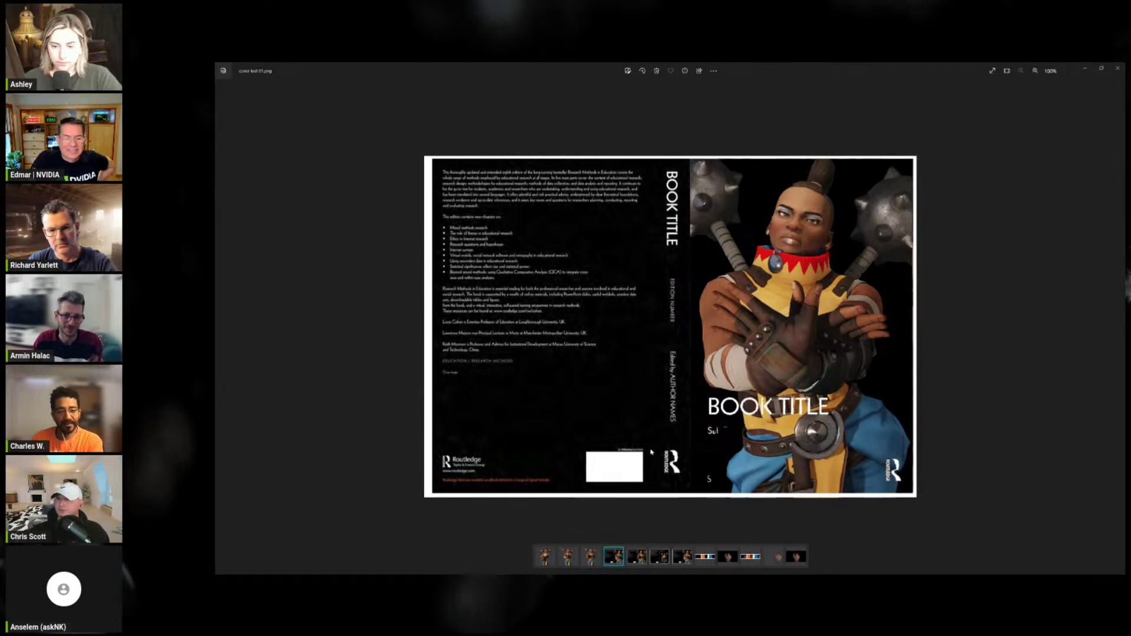
pyautogui.click(638, 554)
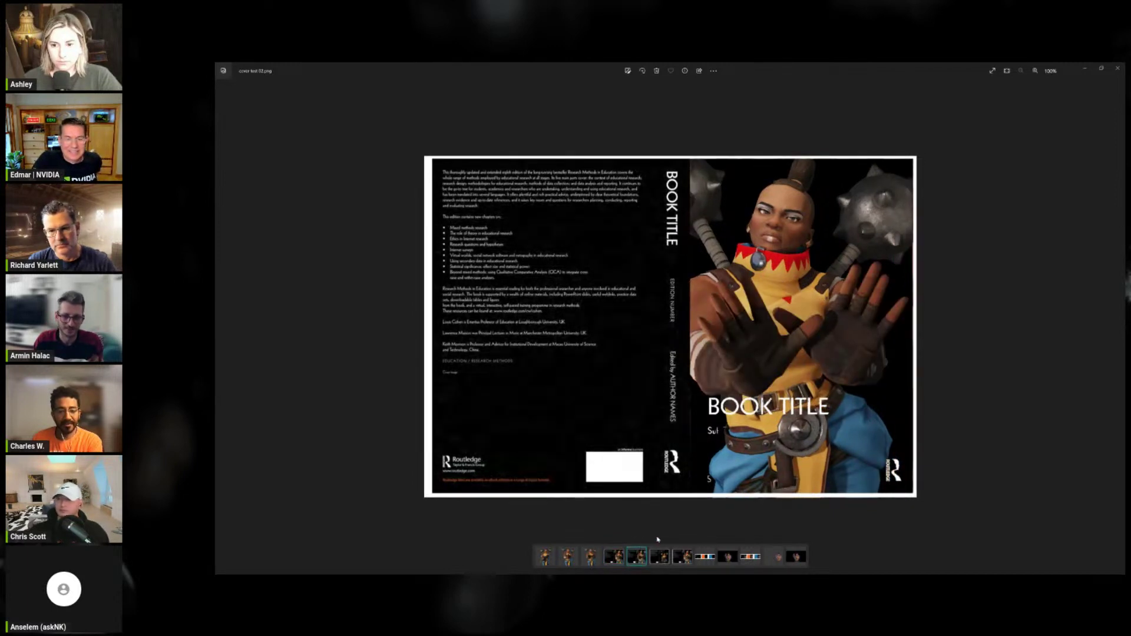
pyautogui.click(658, 558)
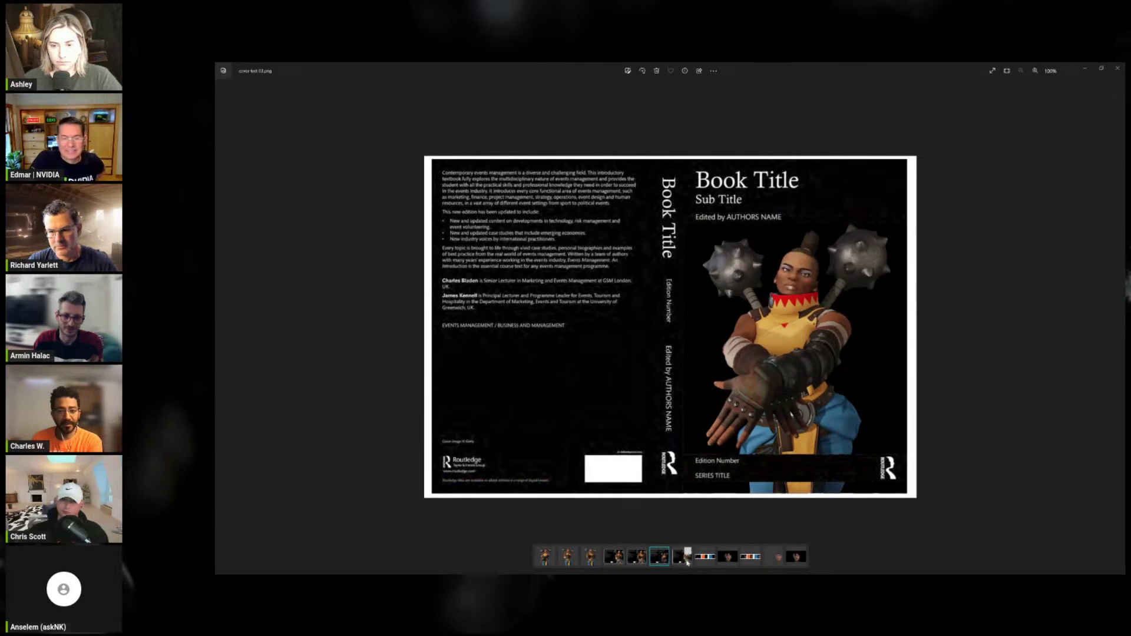
pyautogui.click(682, 560)
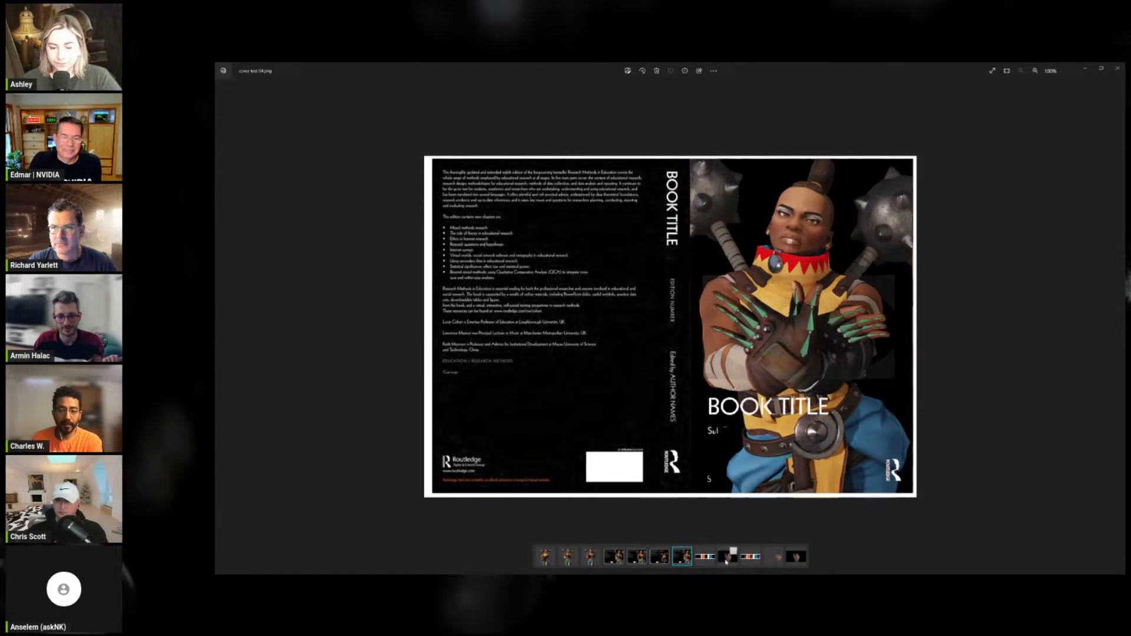
pyautogui.press('Right')
pyautogui.press('Right')
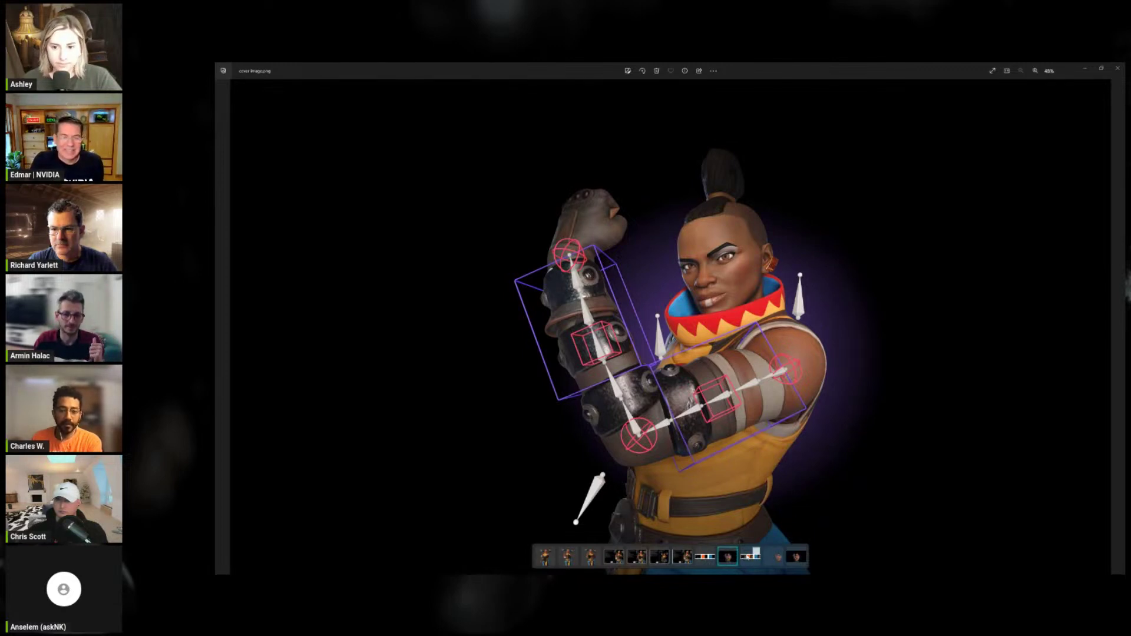
pyautogui.click(753, 554)
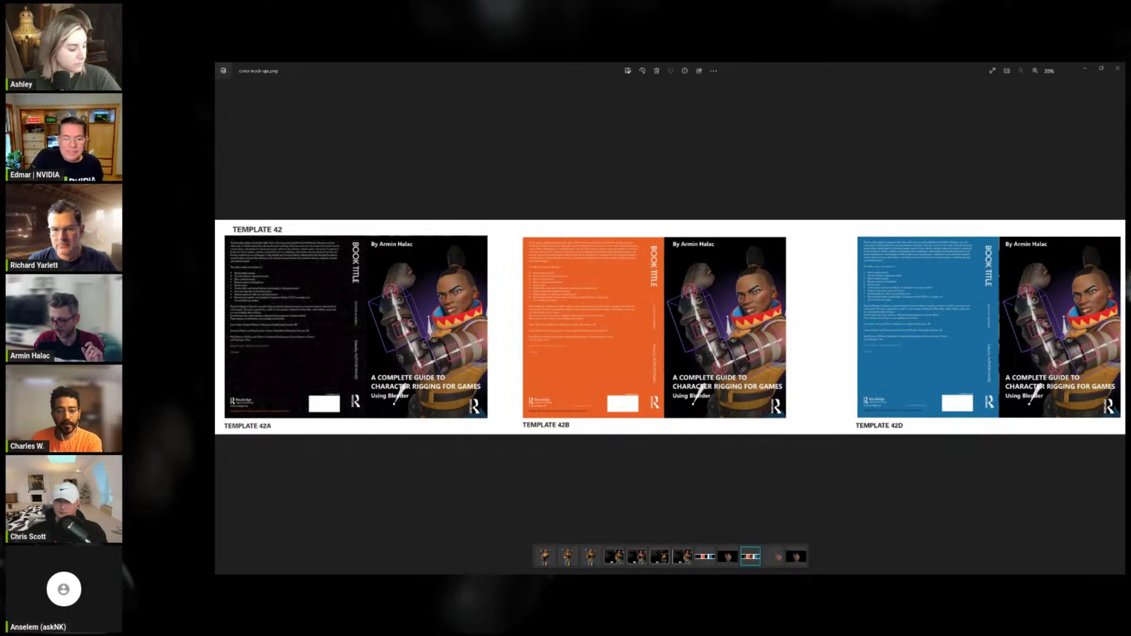
# Switch to Blender, put the character's armature in Pose Mode and inspect its rig controls from several angles.
pyautogui.hotkey('alt', 'Tab')
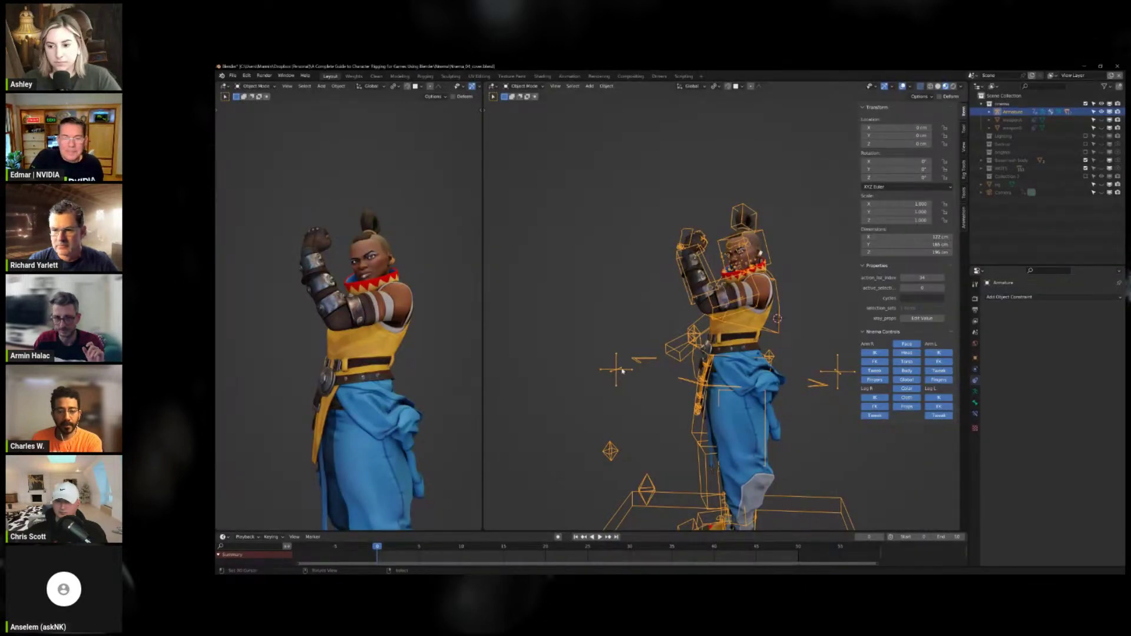
pyautogui.moveTo(598, 348); pyautogui.dragTo(666, 341, button='middle')
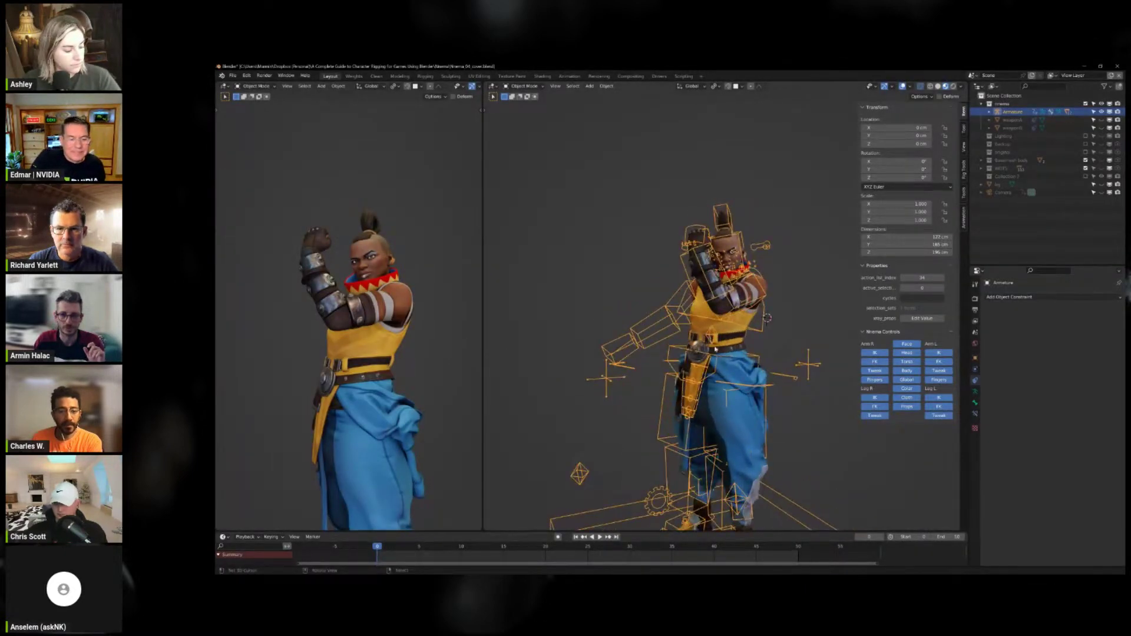
pyautogui.moveTo(739, 344); pyautogui.dragTo(760, 317, button='middle')
pyautogui.hotkey('ctrl', 'Tab')
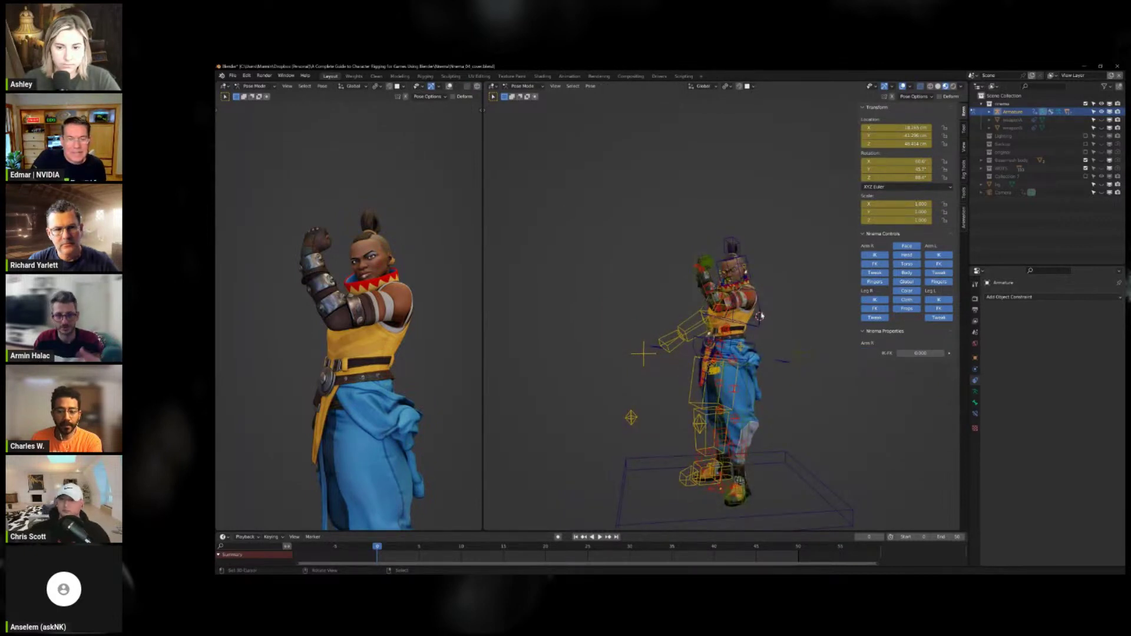
pyautogui.moveTo(760, 316); pyautogui.dragTo(750, 318, button='middle')
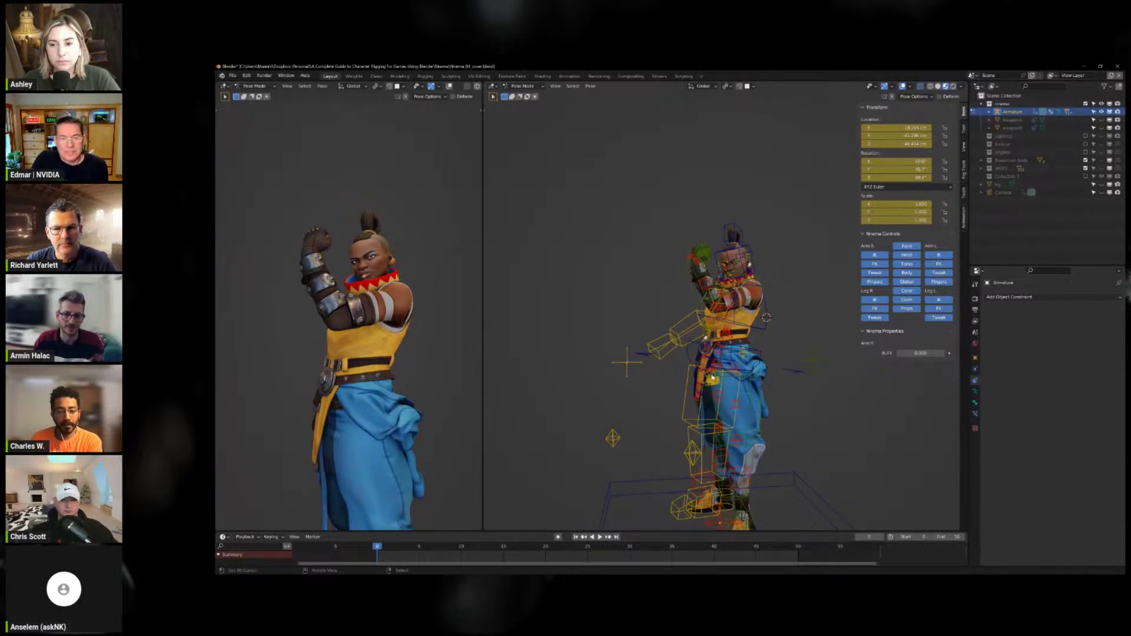
pyautogui.moveTo(708, 351); pyautogui.dragTo(770, 320, button='middle')
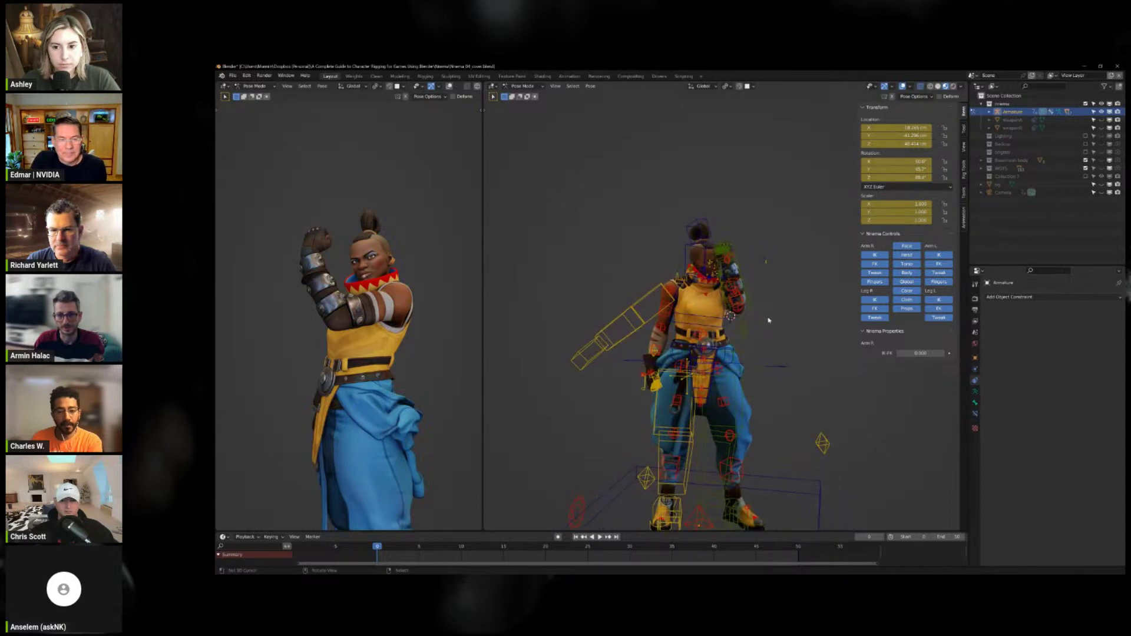
pyautogui.hotkey('ctrl', 'Tab')
pyautogui.hotkey('ctrl', 'Tab')
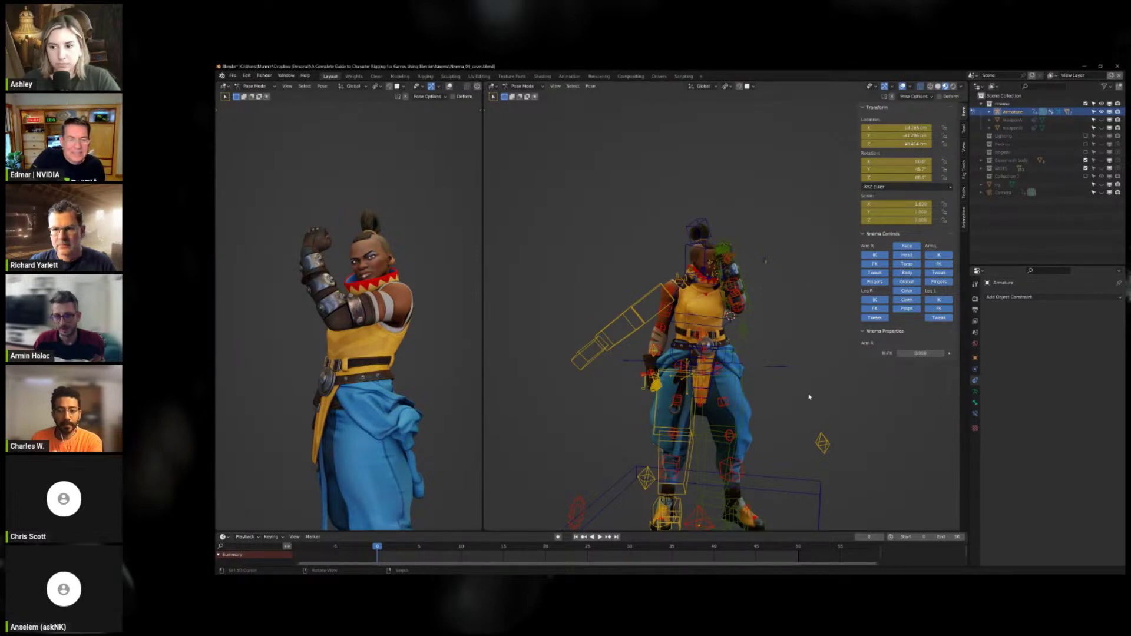
pyautogui.moveTo(809, 396); pyautogui.dragTo(772, 377, button='middle')
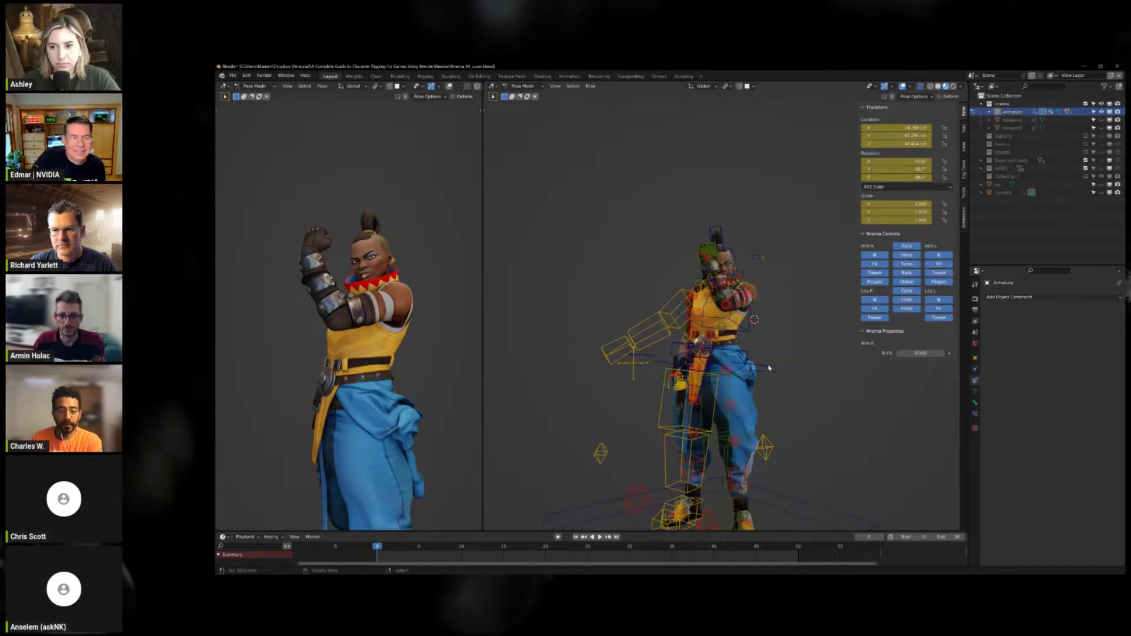
# Switch to Marmoset Toolbag, enable ray tracing in the Render settings and view the posed character from several sides.
pyautogui.hotkey('alt', 'Tab')
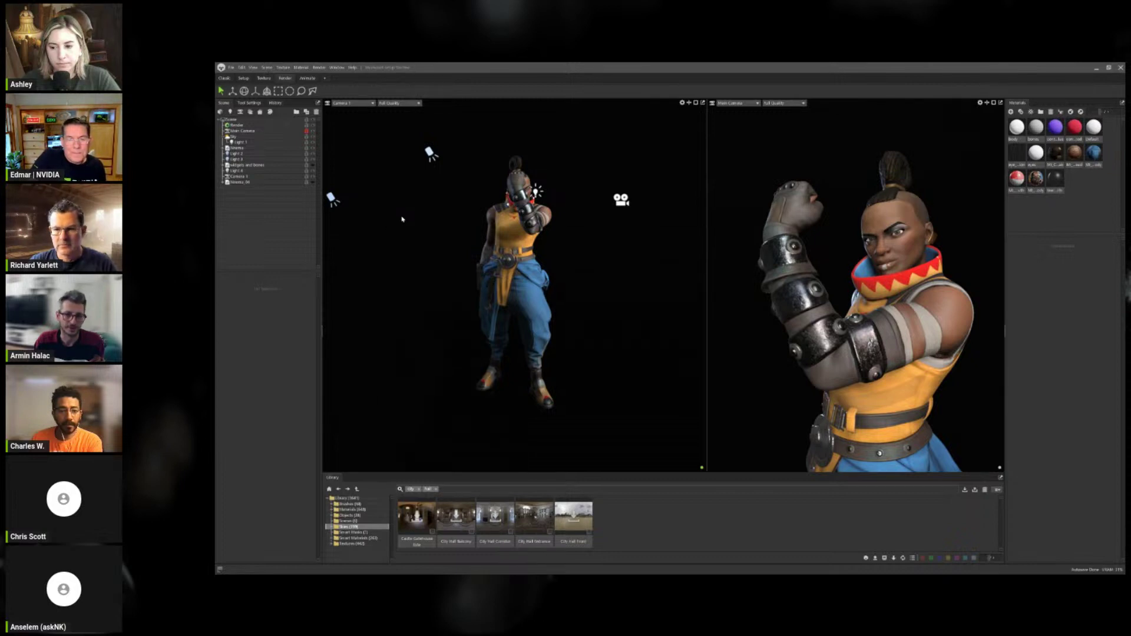
pyautogui.click(237, 126)
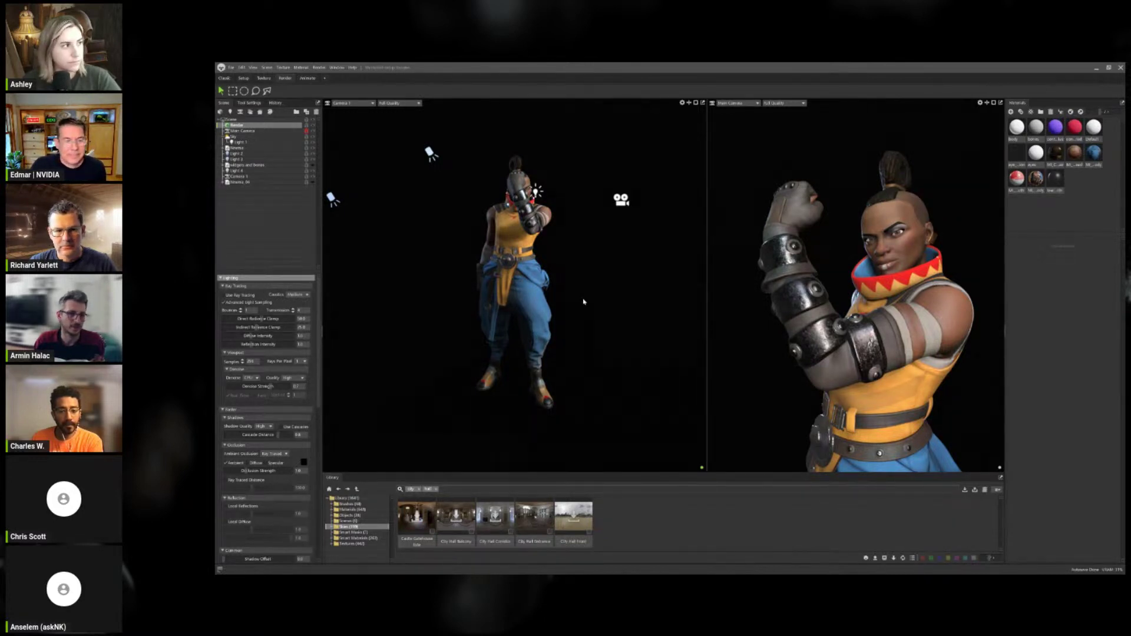
pyautogui.moveTo(467, 287); pyautogui.dragTo(532, 288)
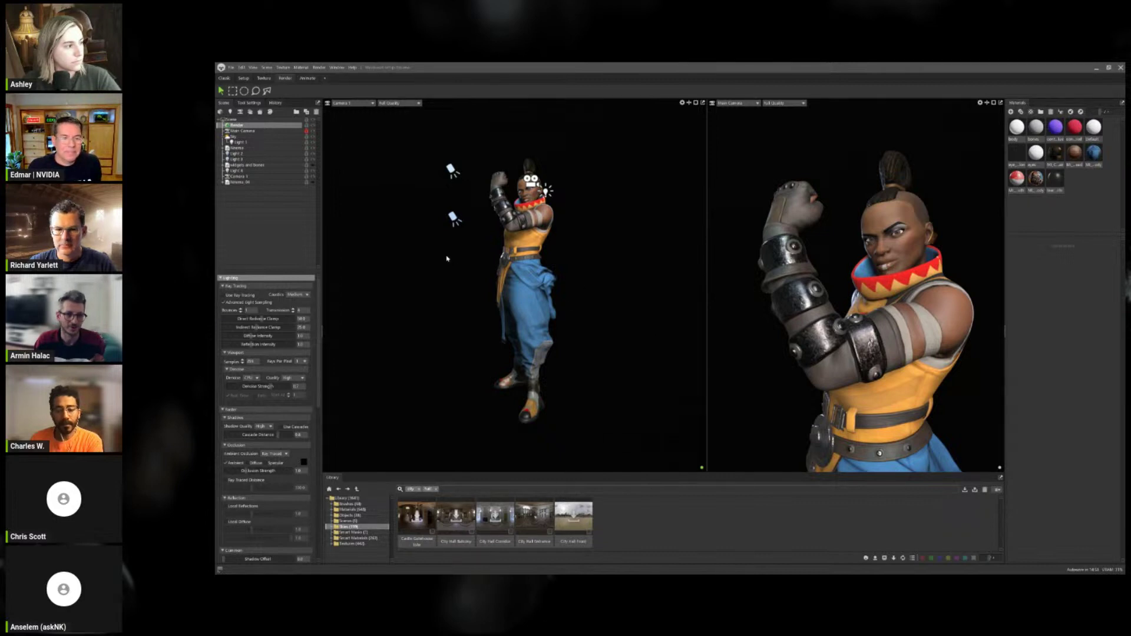
pyautogui.moveTo(516, 281); pyautogui.dragTo(445, 280, button='middle')
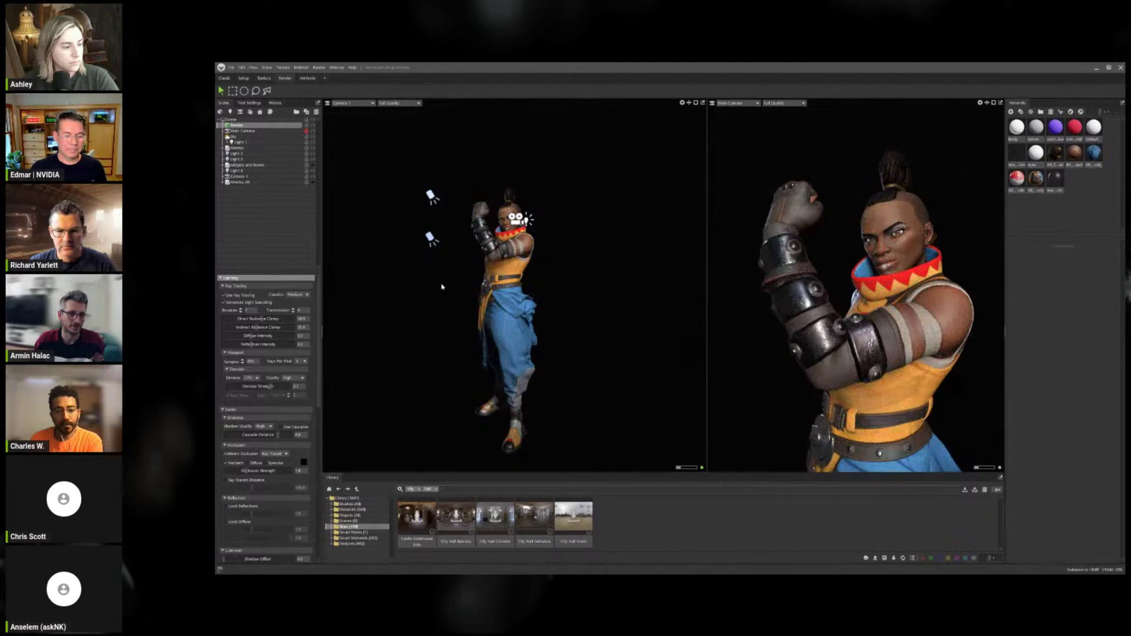
pyautogui.moveTo(450, 284); pyautogui.dragTo(551, 289)
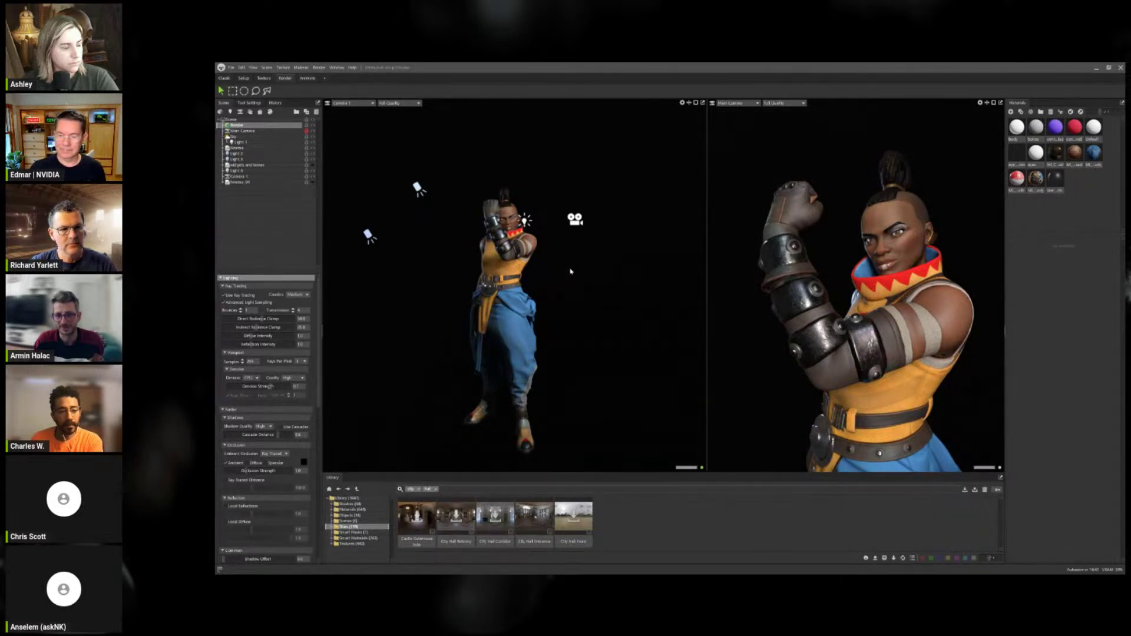
pyautogui.moveTo(571, 272); pyautogui.dragTo(612, 279)
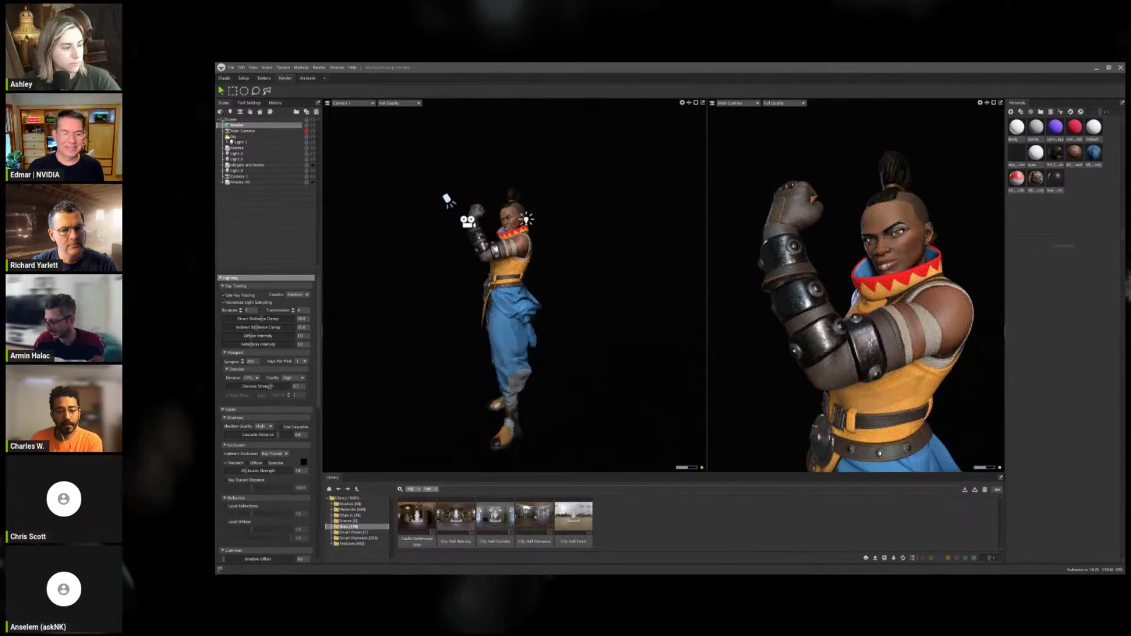
# Switch to the image viewer, examine the Template 42B front cover up close and return to Marmoset Toolbag.
pyautogui.hotkey('alt', 'Tab')
pyautogui.scroll(3, 777, 387)
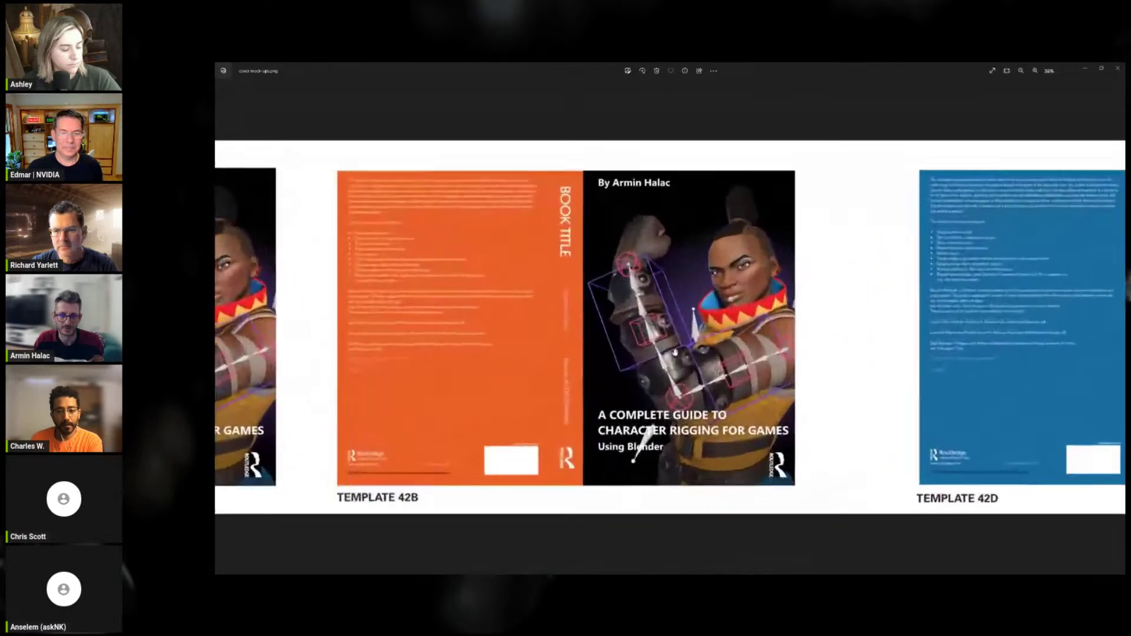
pyautogui.scroll(2, 674, 351)
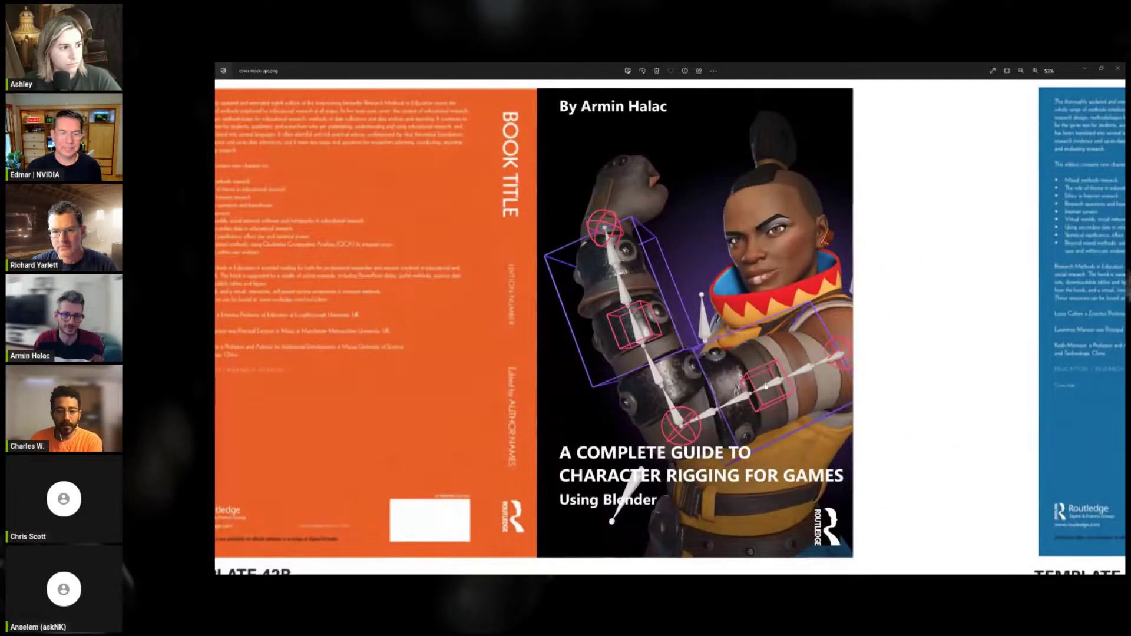
pyautogui.click(1086, 70)
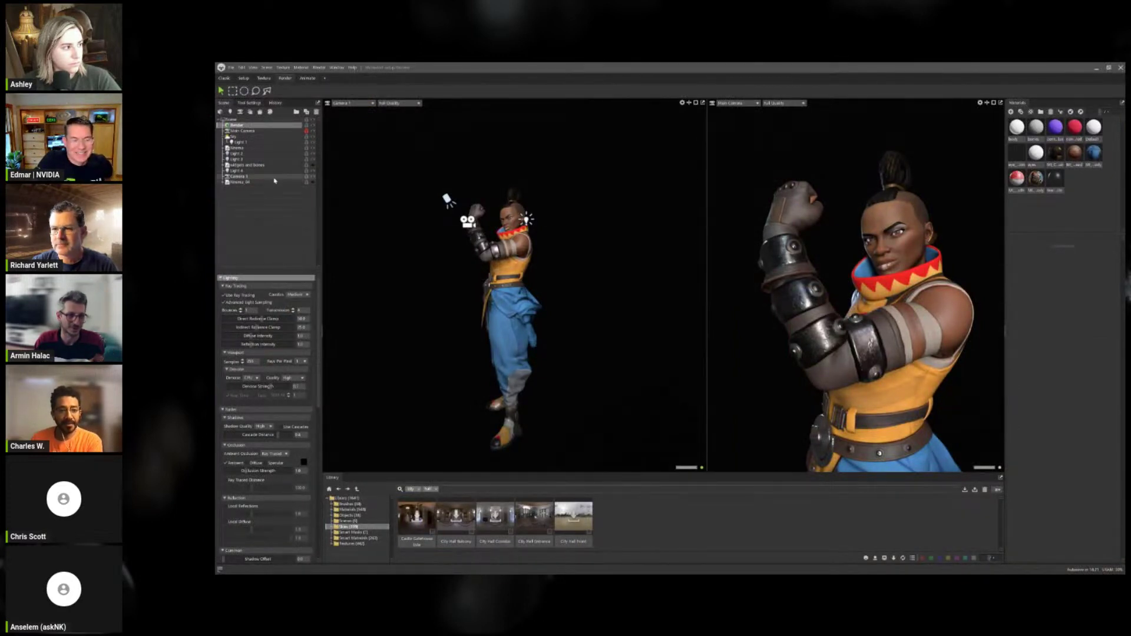
# Show the widgets and bones group with its individual bone meshes, and hide the character model.
pyautogui.click(312, 165)
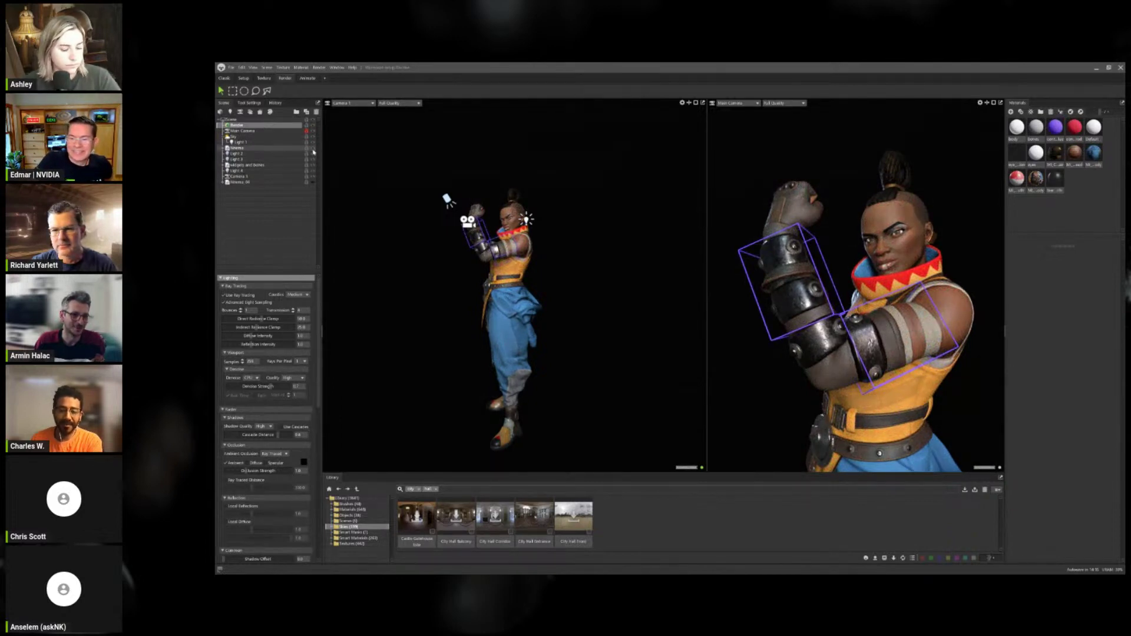
pyautogui.click(312, 148)
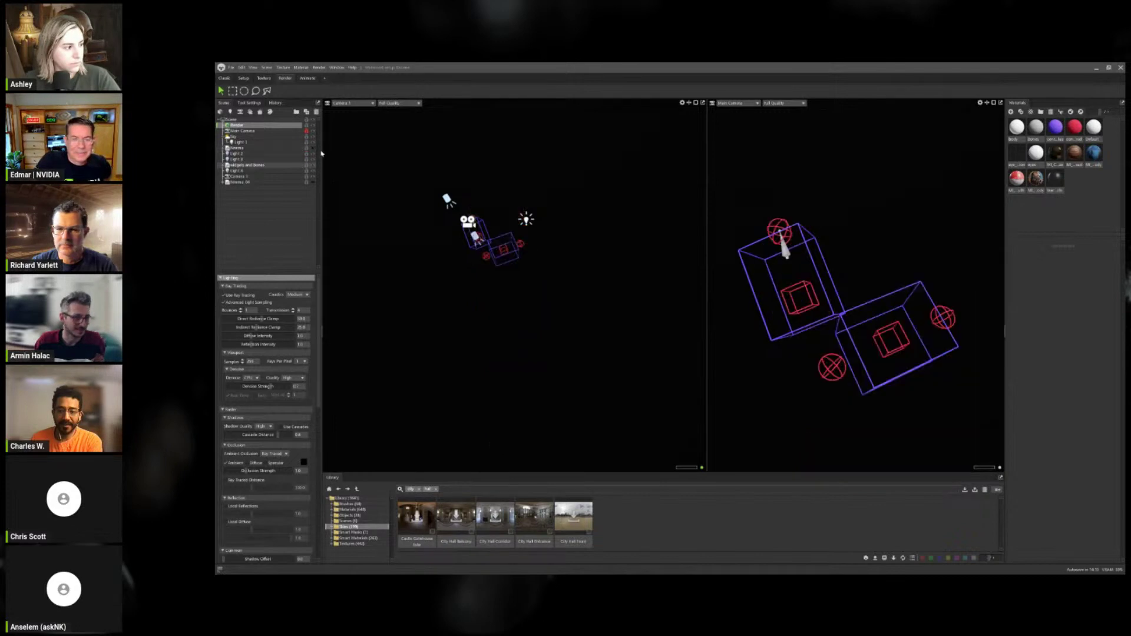
pyautogui.click(223, 165)
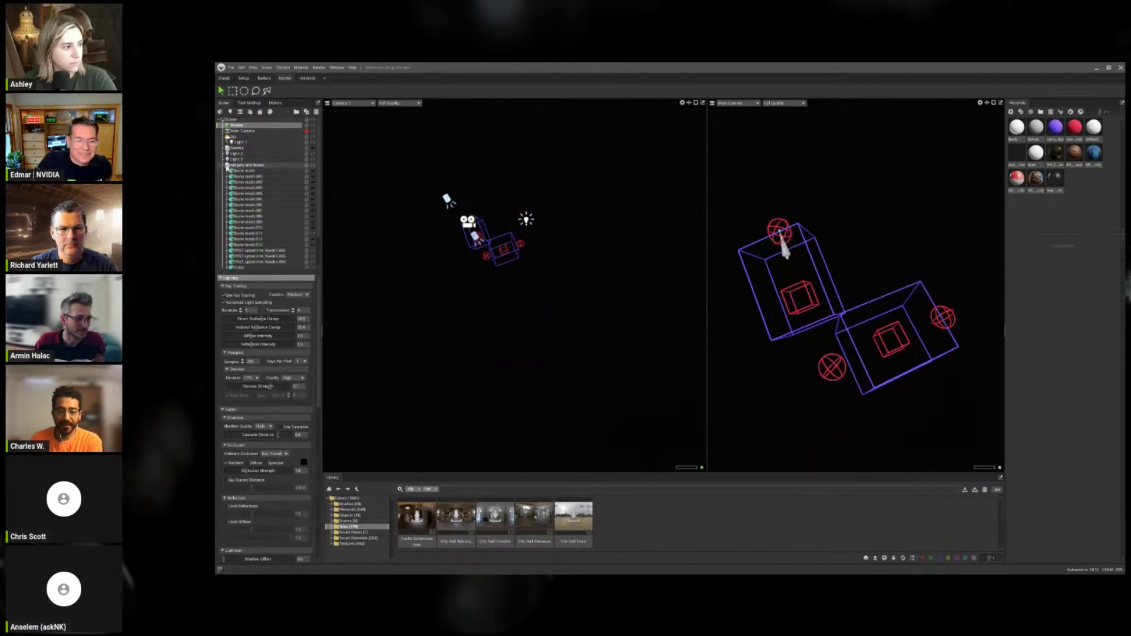
pyautogui.moveTo(312, 171); pyautogui.dragTo(313, 232)
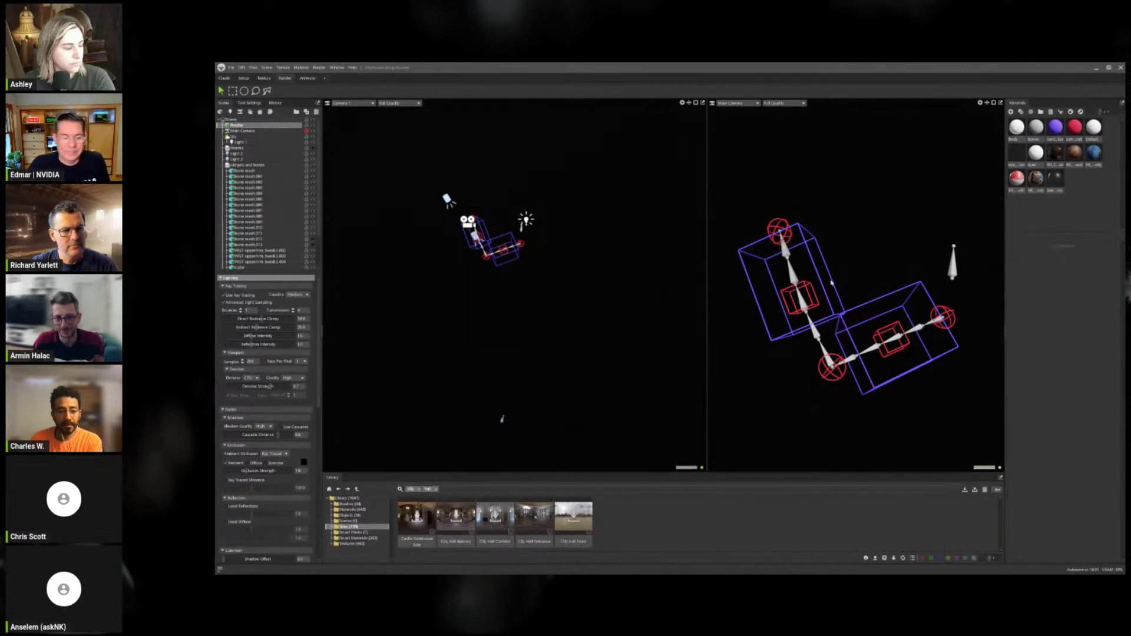
# Examine the isolated bones and widgets up close and the image output section of the Render settings.
pyautogui.scroll(6, 495, 275)
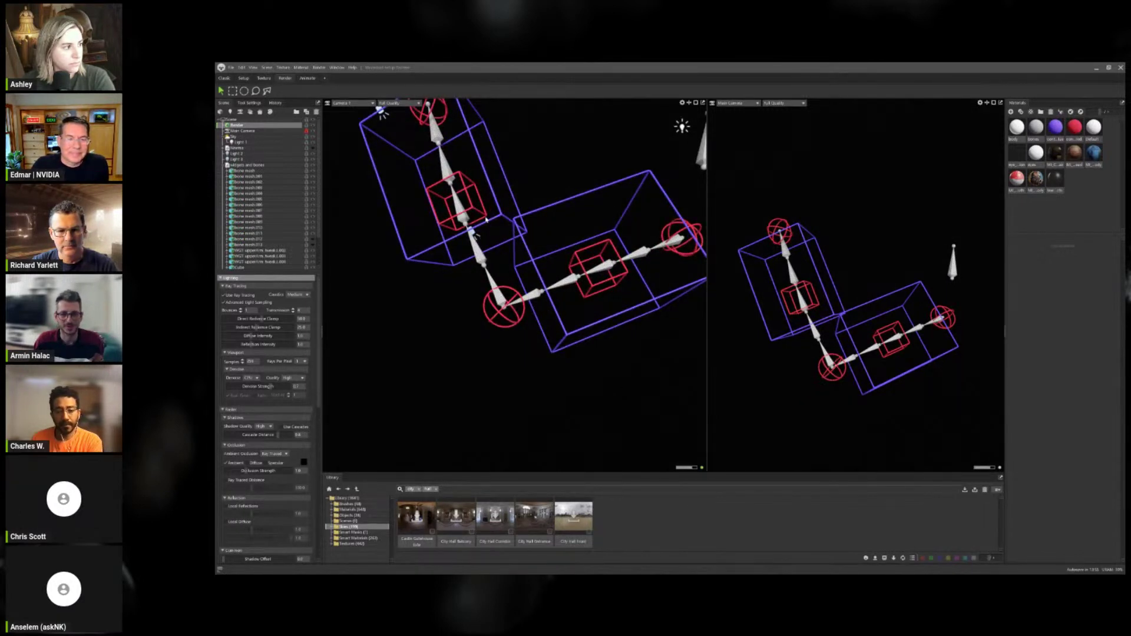
pyautogui.scroll(-4, 486, 220)
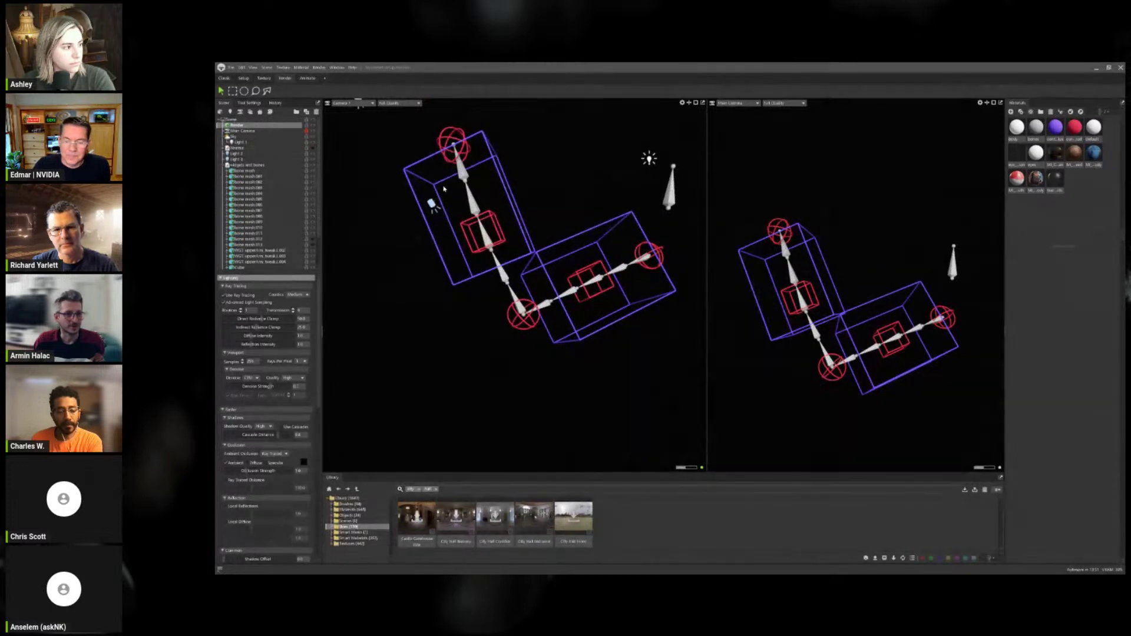
pyautogui.scroll(-6, 297, 365)
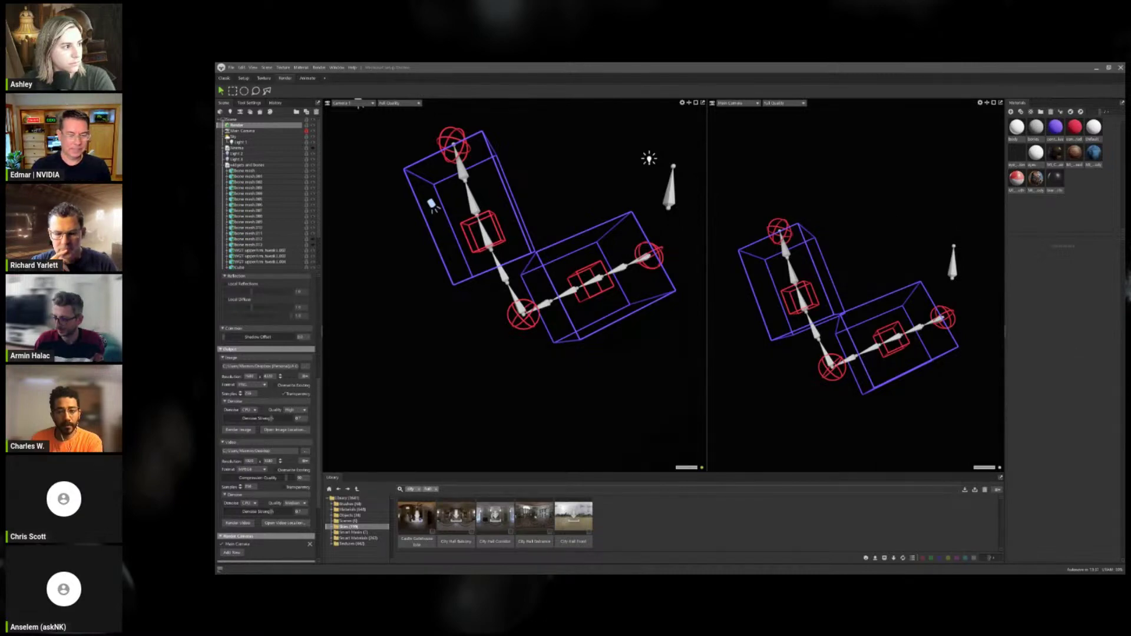
# Switch to Krita and show the rig widgets layer and the fake highlight layer in the cover image.
pyautogui.hotkey('alt', 'Tab')
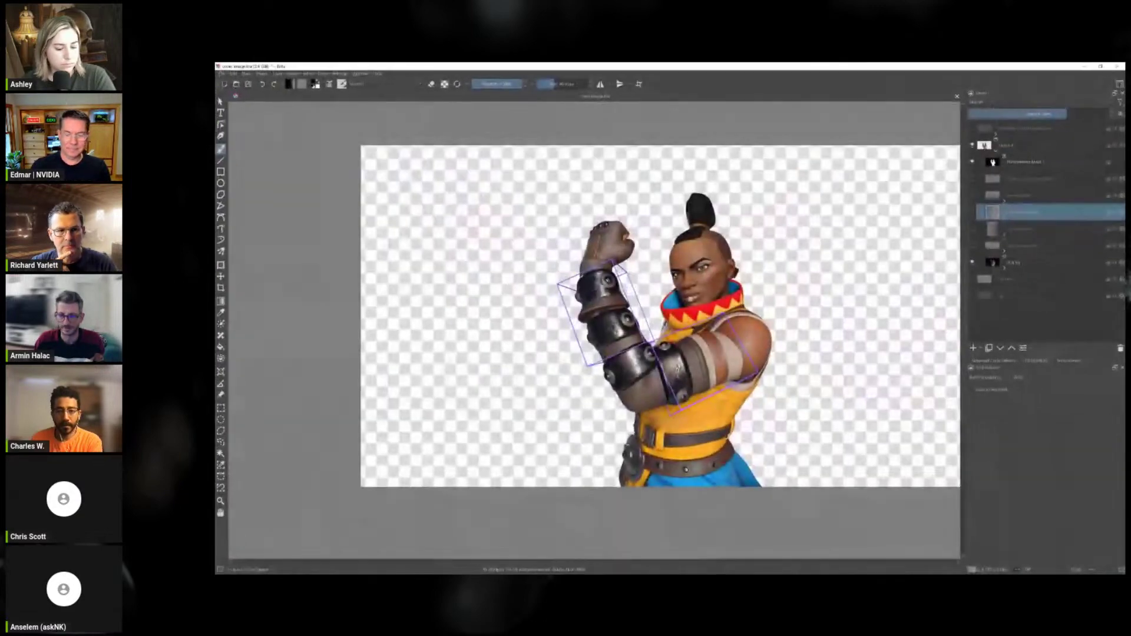
pyautogui.moveTo(831, 316); pyautogui.dragTo(783, 304, button='middle')
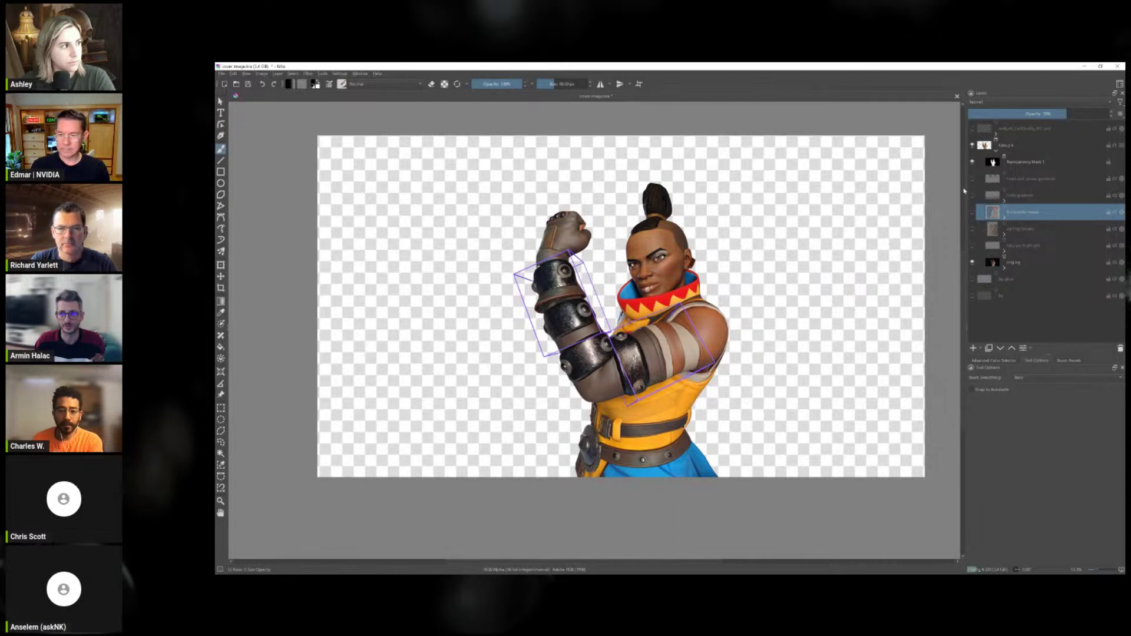
pyautogui.click(972, 129)
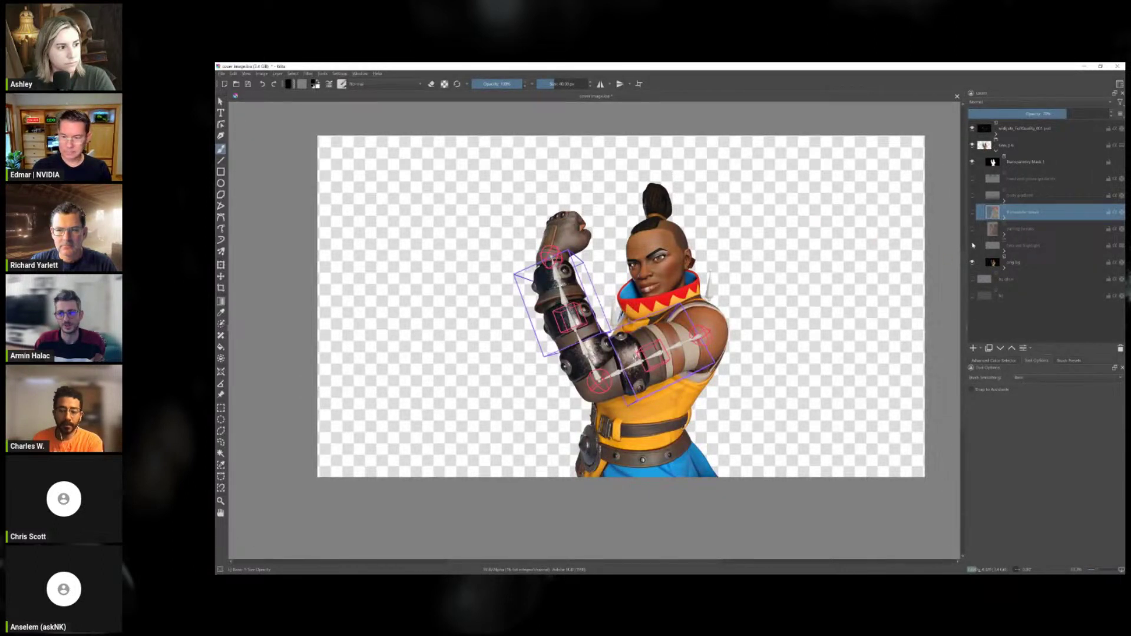
pyautogui.click(972, 246)
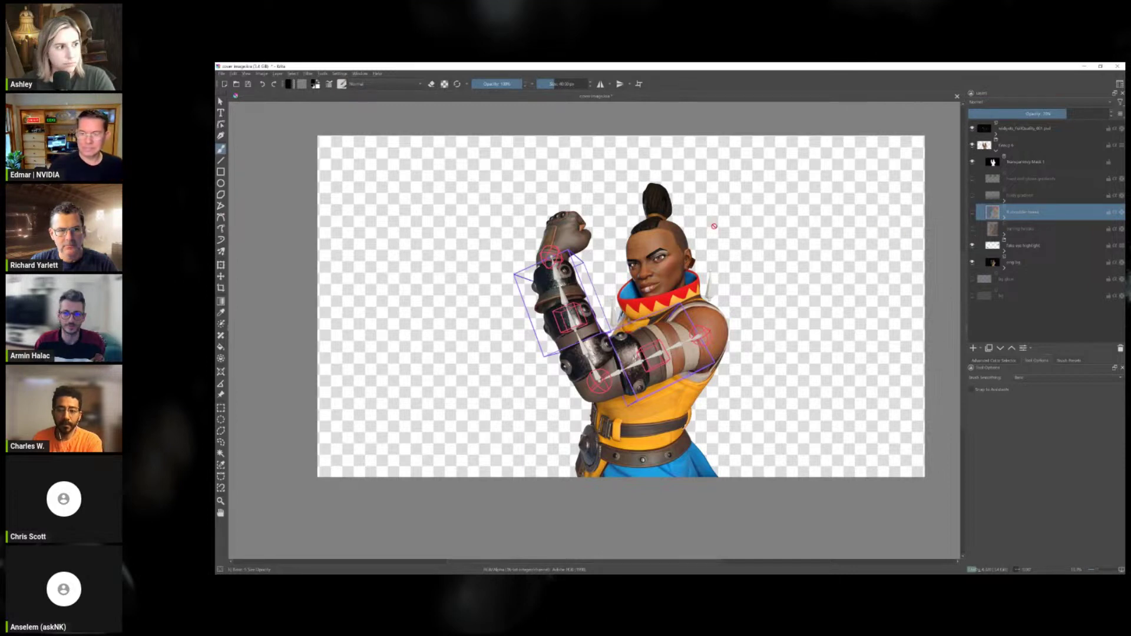
# Compare the character's earring with and without its retouch layer, leaving that layer shown.
pyautogui.scroll(5, 710, 240)
pyautogui.moveTo(569, 287); pyautogui.dragTo(622, 208, button='middle')
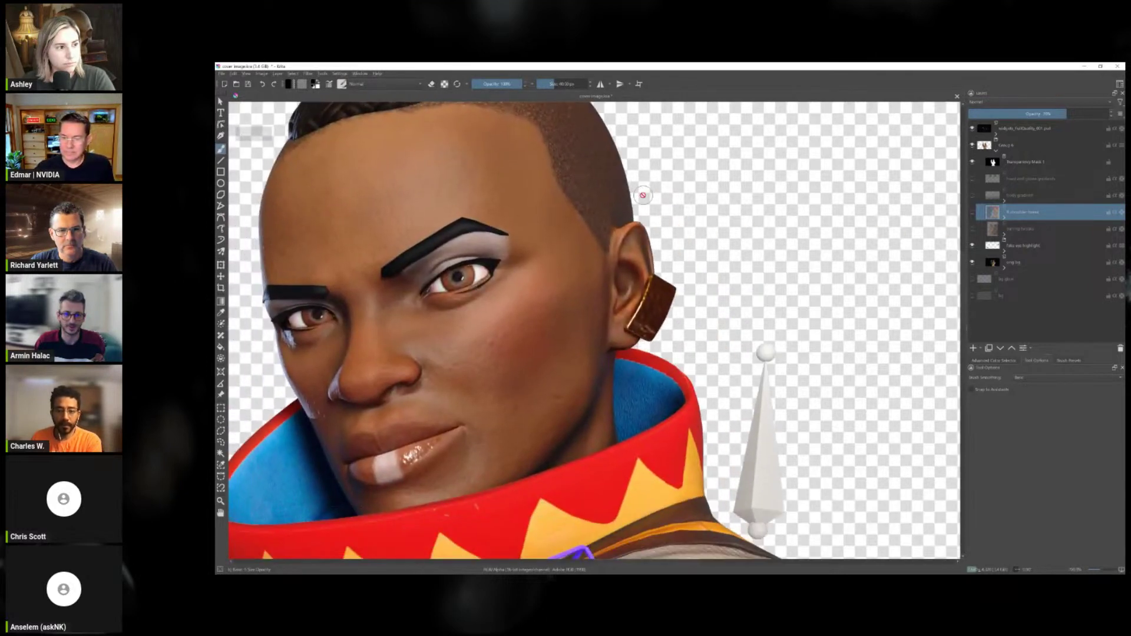
pyautogui.click(973, 230)
pyautogui.click(972, 229)
pyautogui.click(973, 230)
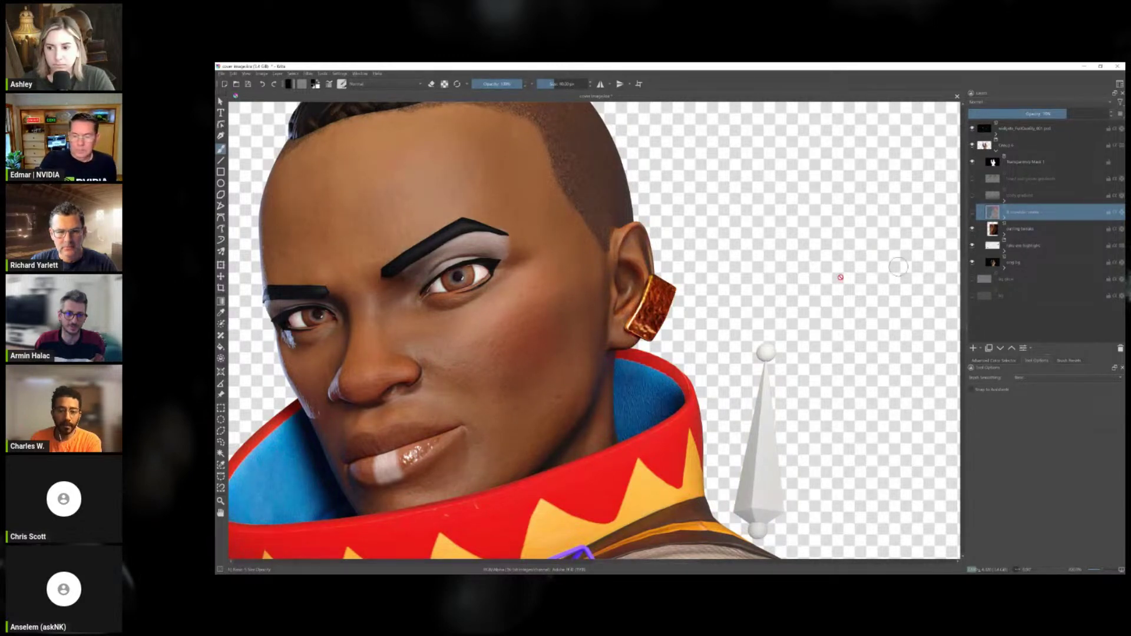
# Compare the character's eye up close with and without the fake eye highlight layer, leaving that layer shown.
pyautogui.scroll(3, 633, 289)
pyautogui.moveTo(462, 283); pyautogui.dragTo(819, 278, button='middle')
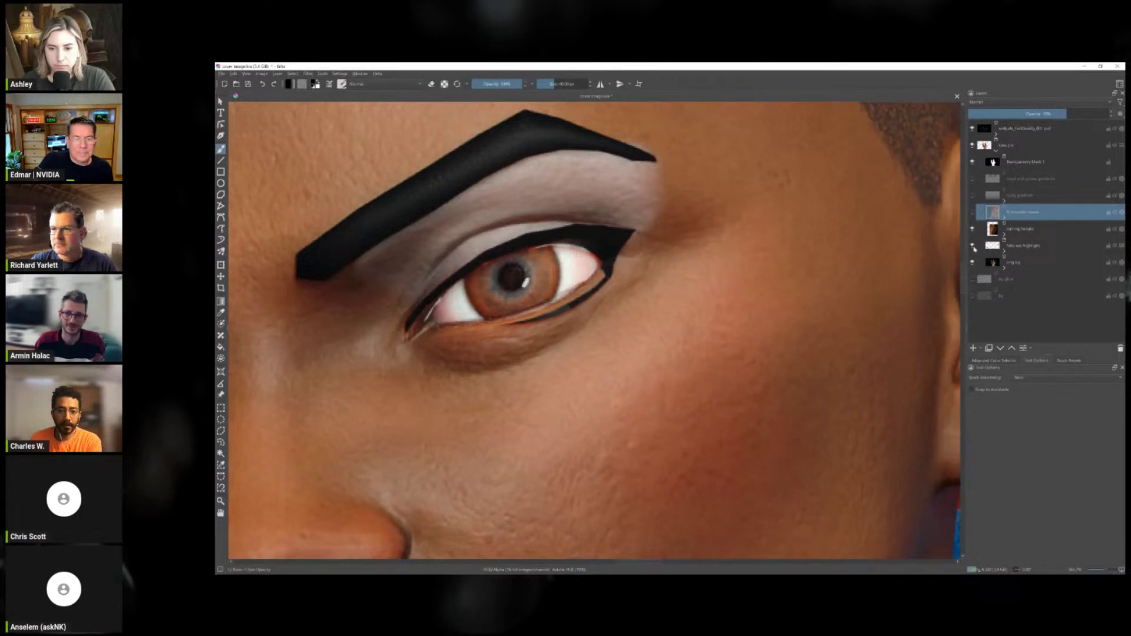
pyautogui.click(972, 246)
pyautogui.click(973, 246)
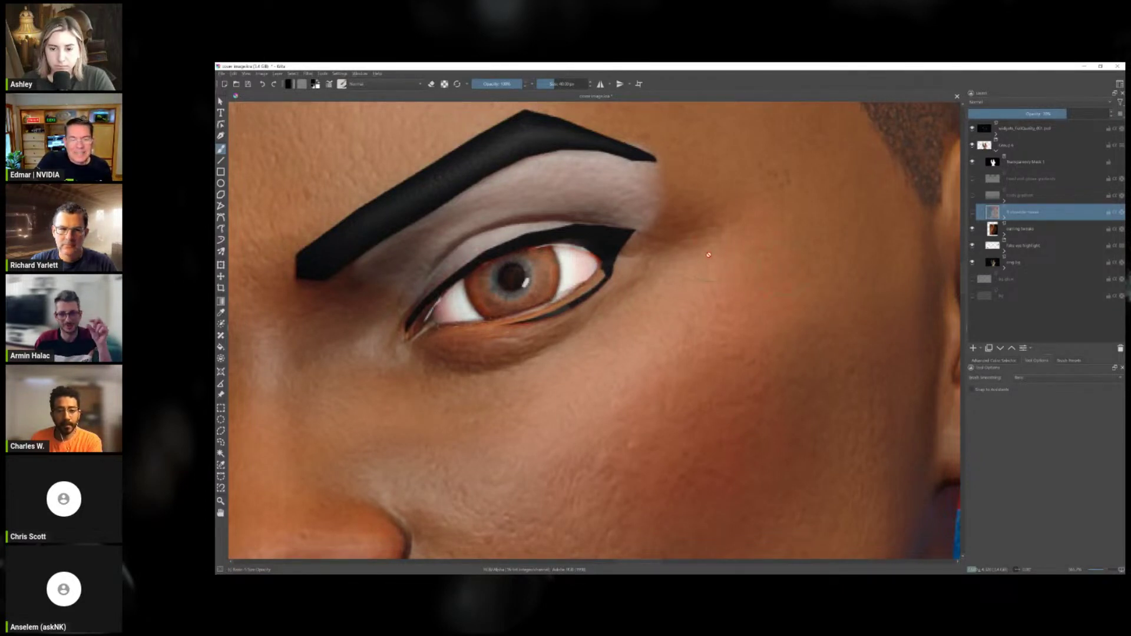
pyautogui.scroll(-5, 663, 251)
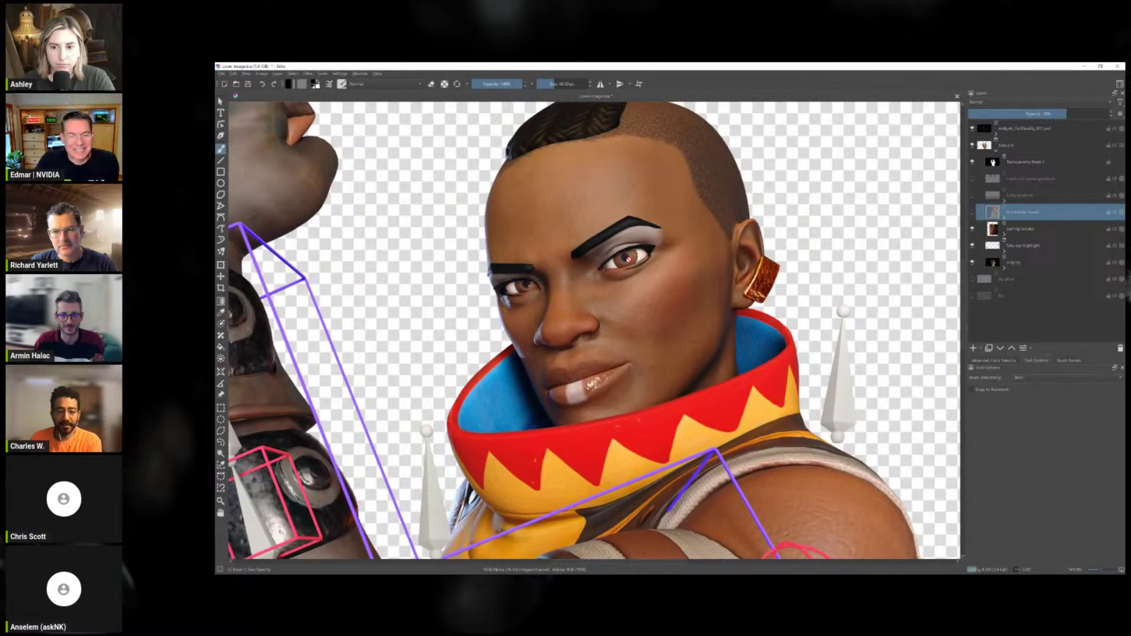
# Show the shoulder tweaks layer and examine the arm and whole figure in the cover image.
pyautogui.click(972, 212)
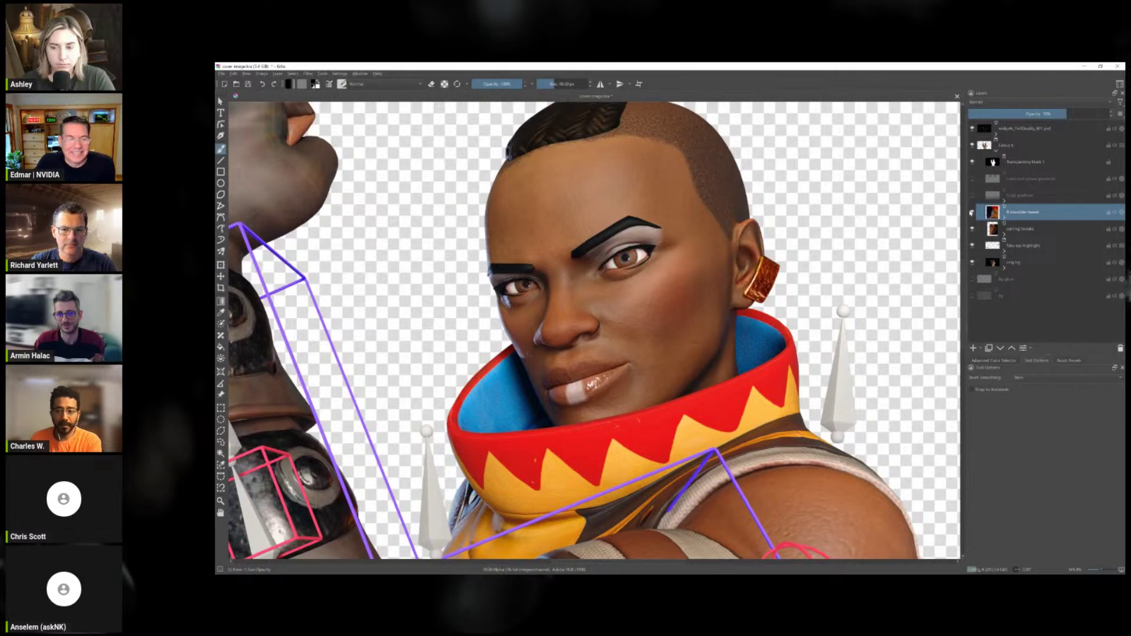
pyautogui.scroll(-2, 765, 271)
pyautogui.scroll(-1, 789, 226)
pyautogui.moveTo(787, 276); pyautogui.dragTo(782, 195, button='middle')
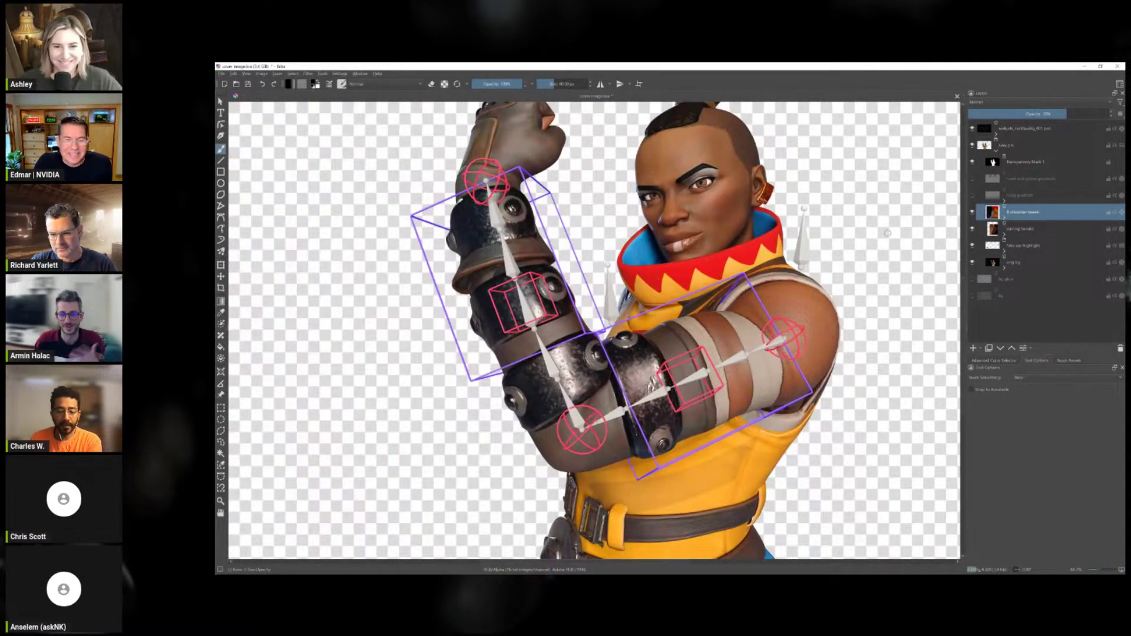
pyautogui.scroll(-2, 784, 304)
pyautogui.moveTo(783, 303); pyautogui.dragTo(708, 320, button='middle')
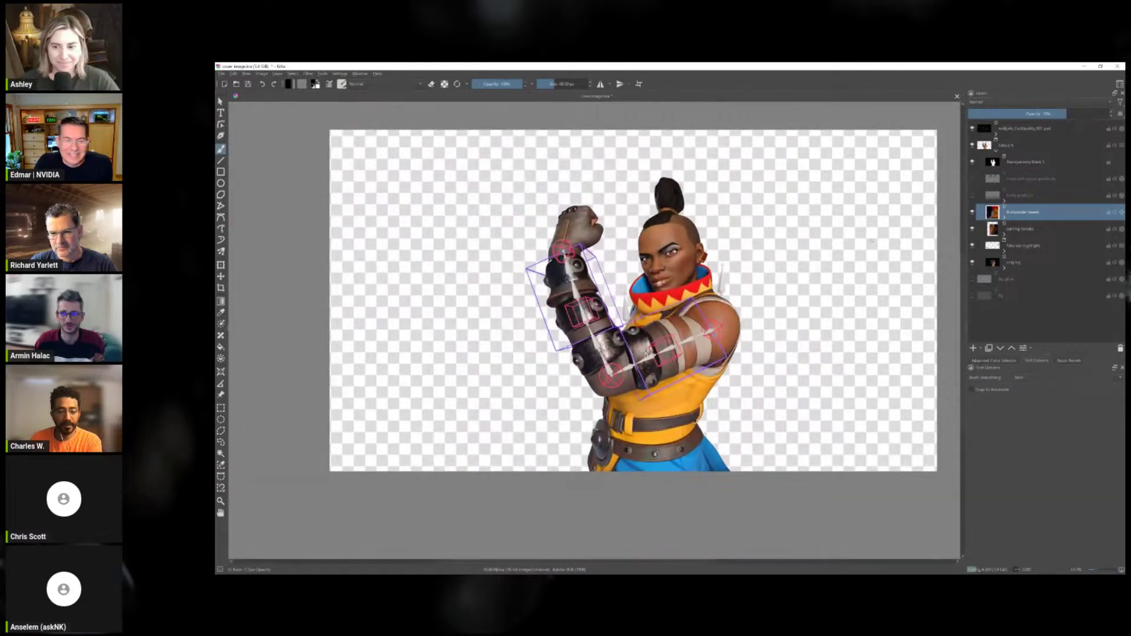
# Show the body and hand gradient layers over the character, and the background and glow layers behind it.
pyautogui.click(972, 195)
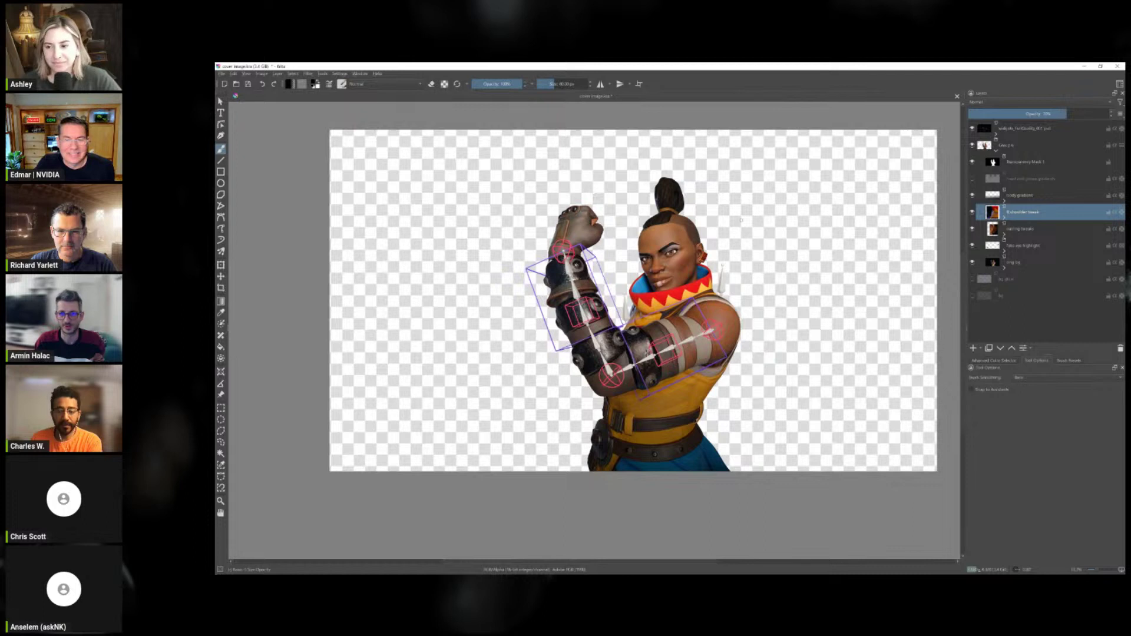
pyautogui.click(973, 179)
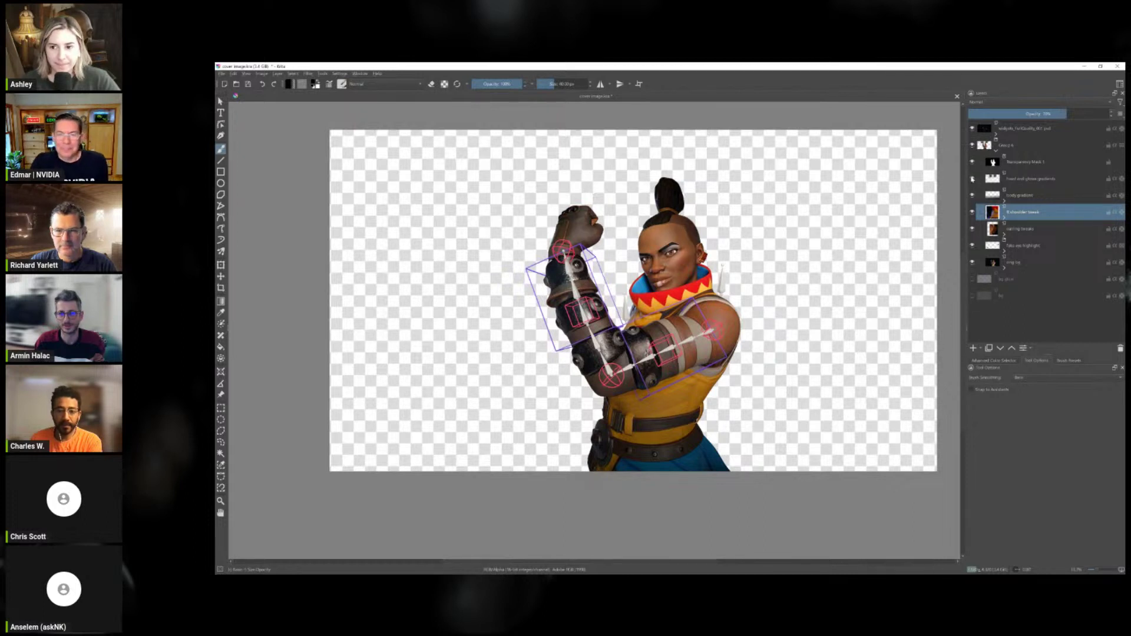
pyautogui.click(972, 179)
pyautogui.click(973, 178)
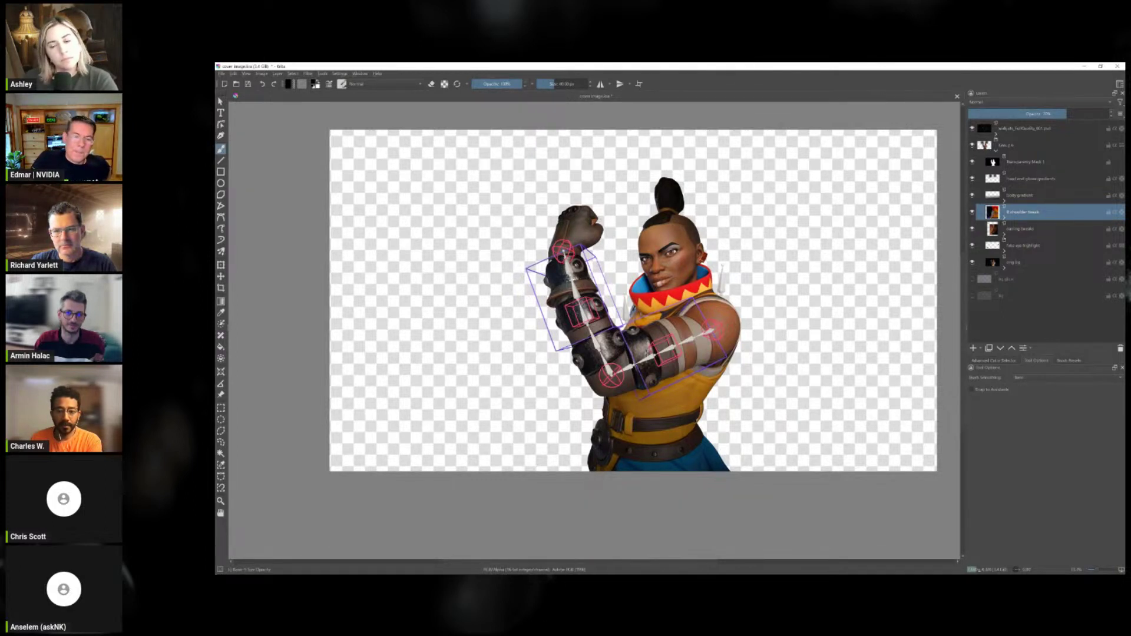
pyautogui.click(972, 297)
pyautogui.click(972, 279)
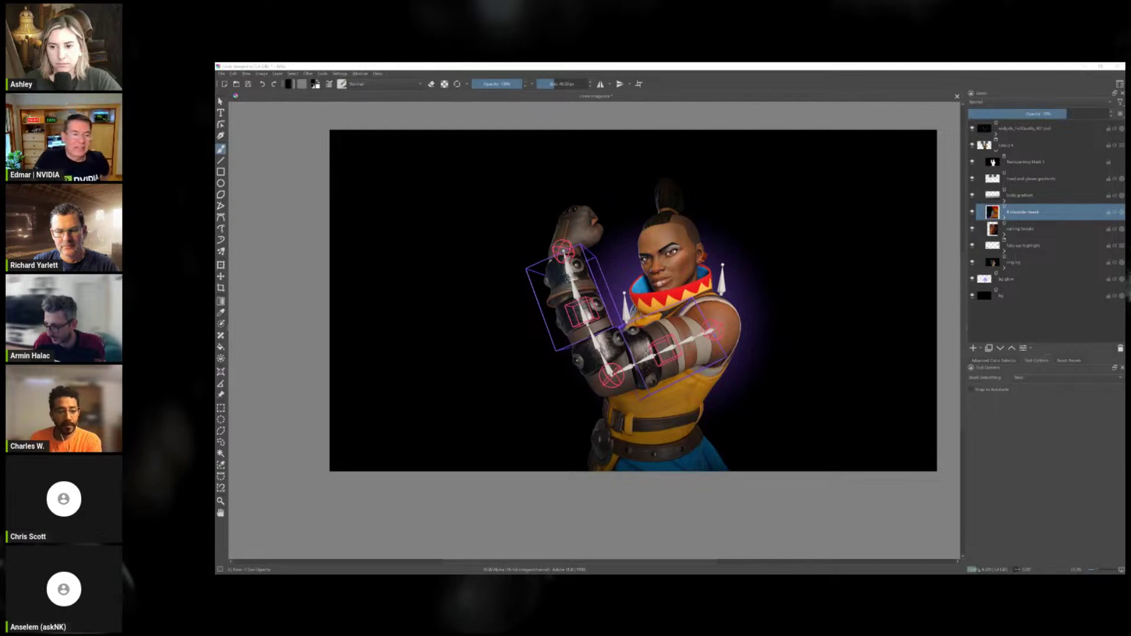
# Switch to the image viewer and enlarge the screenshot of the character standing in the hall environment.
pyautogui.hotkey('alt', 'Tab')
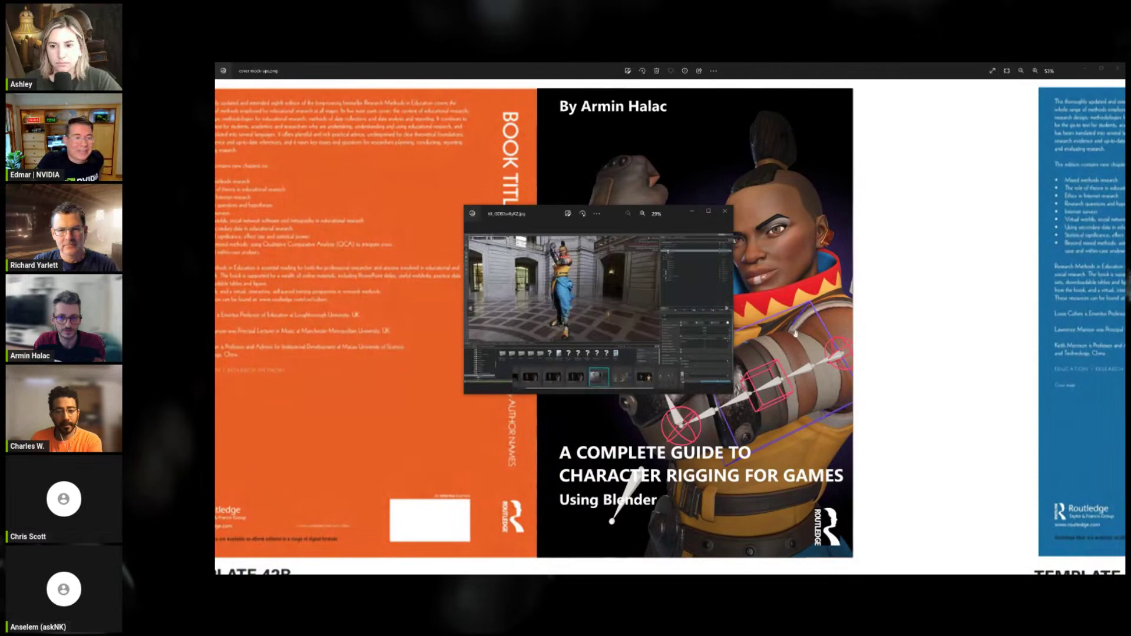
pyautogui.click(710, 211)
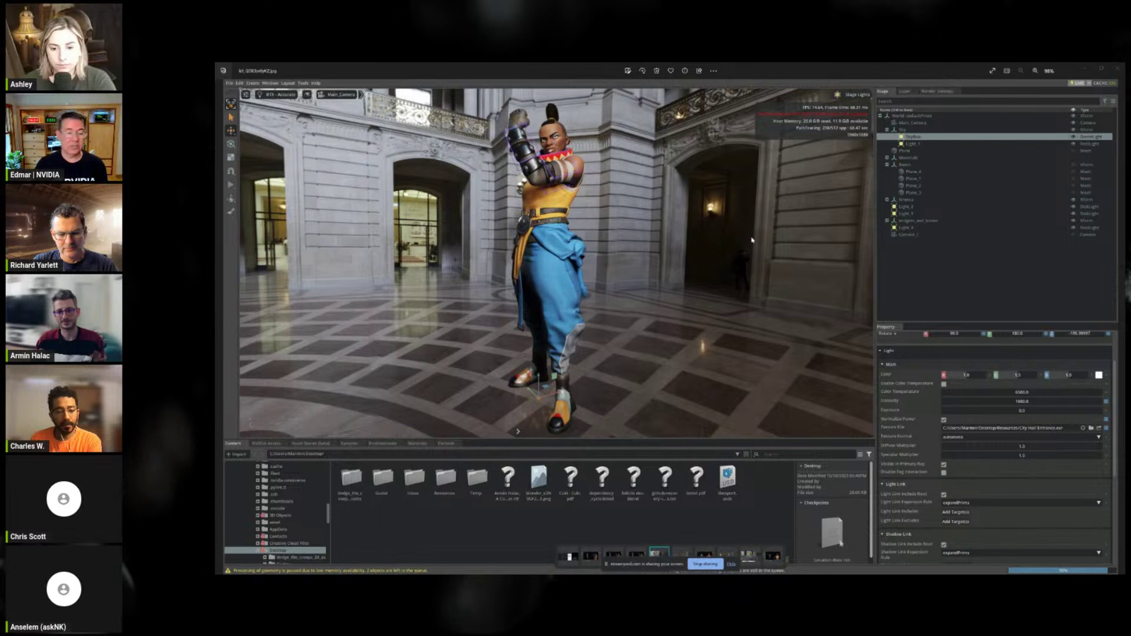
pyautogui.click(731, 564)
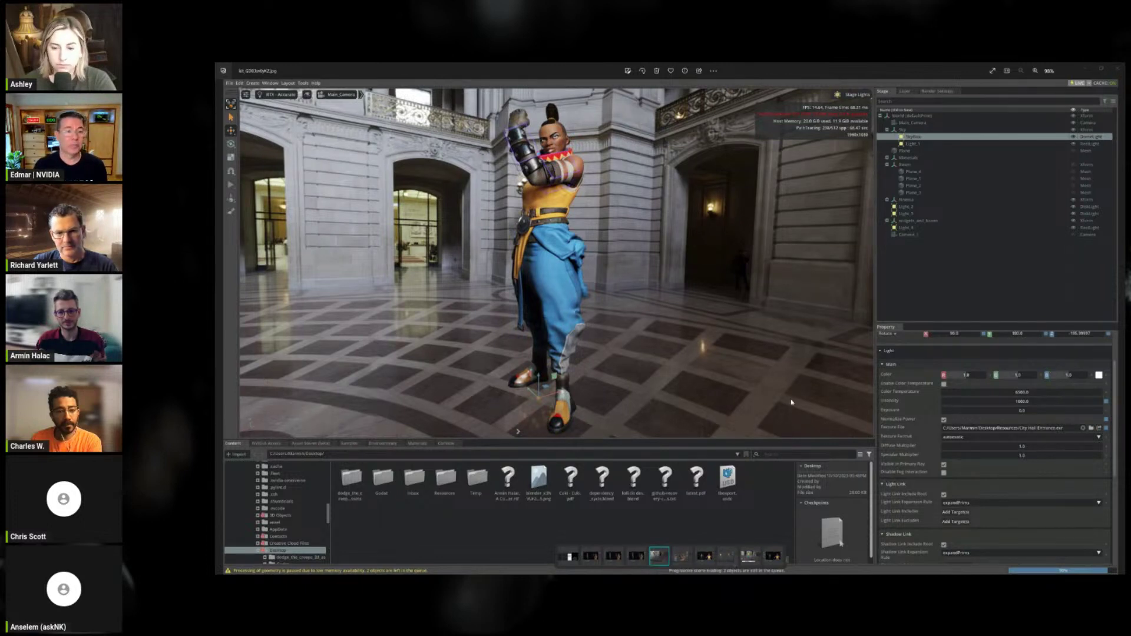
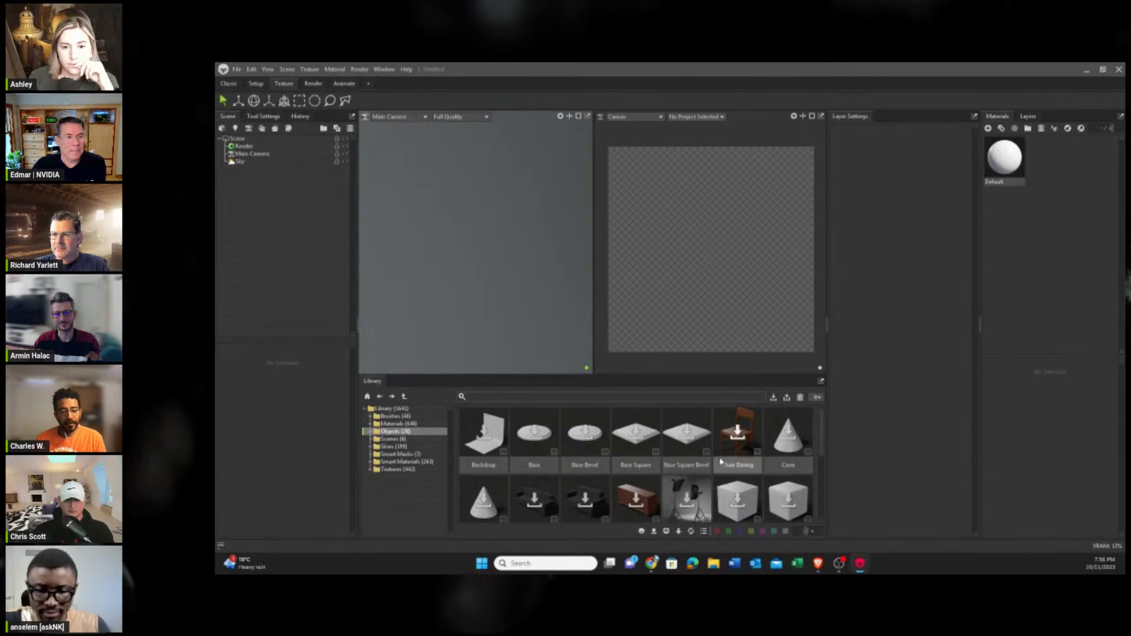
# Browse the Objects category of the library for the sphere primitive.
pyautogui.scroll(-1, 736, 463)
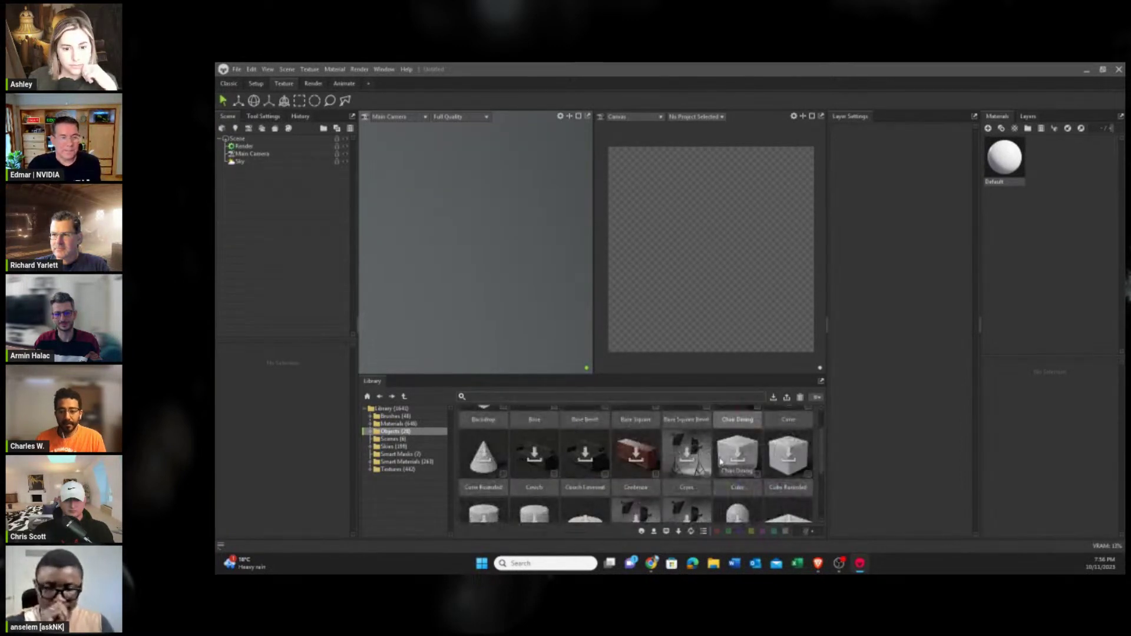
pyautogui.scroll(1, 576, 452)
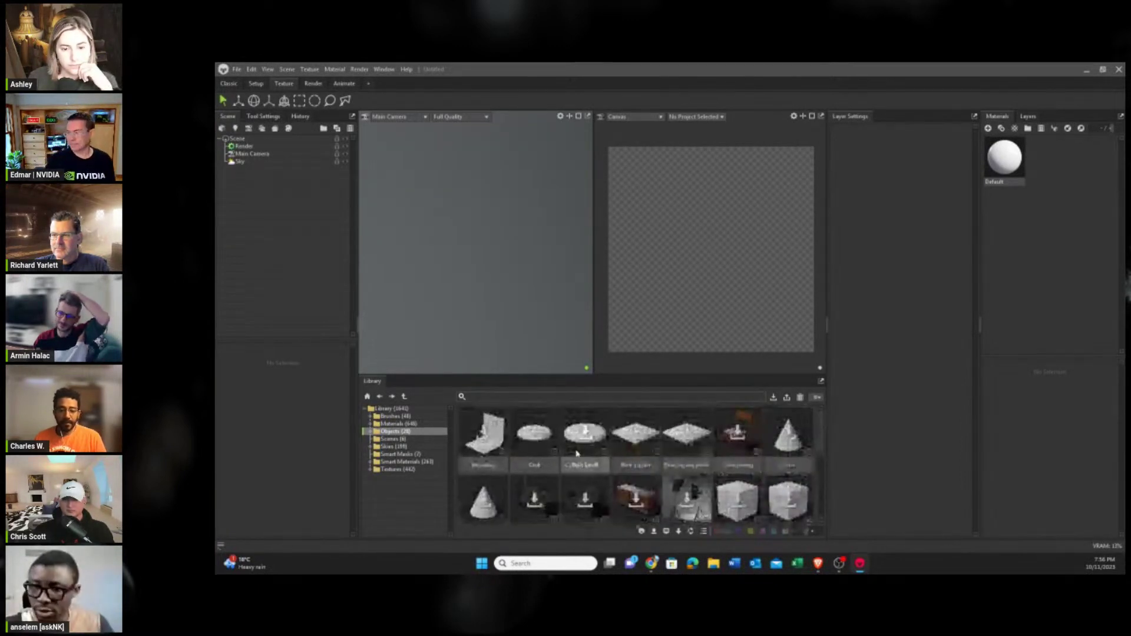
pyautogui.scroll(-2, 576, 453)
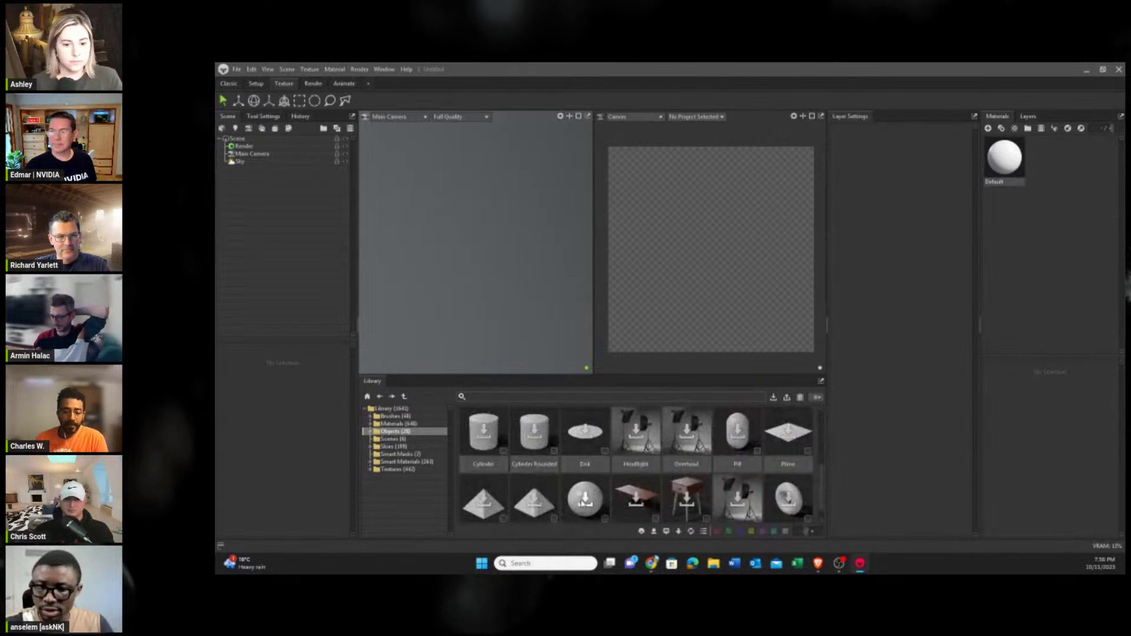
pyautogui.click(585, 499)
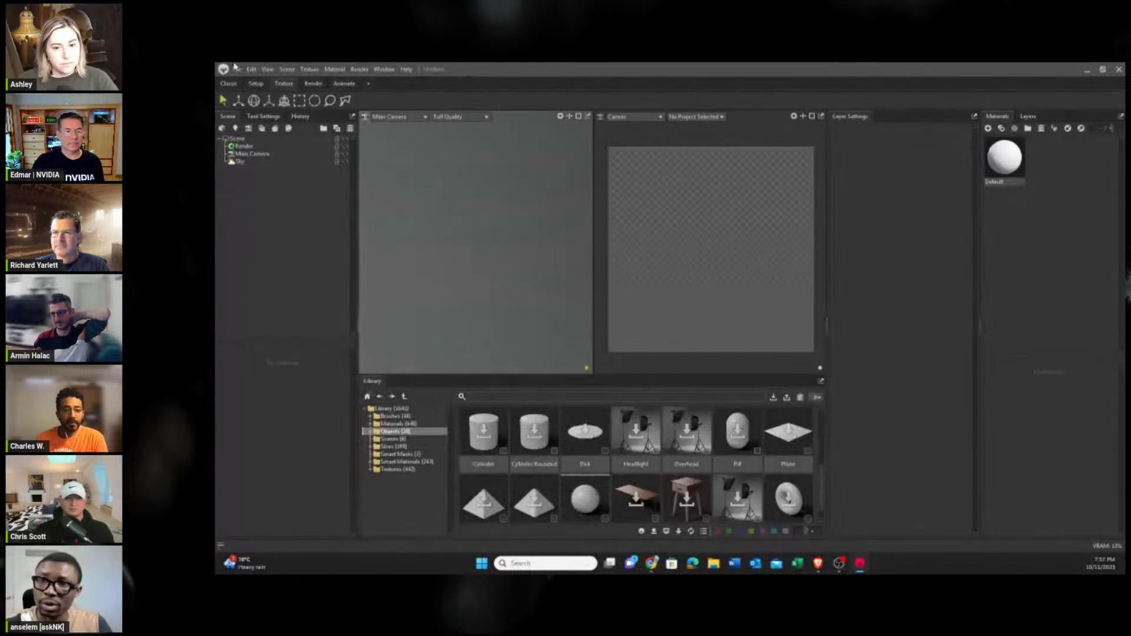
# Add the sphere object to the scene from a floating Library window and close that window.
pyautogui.click(383, 69)
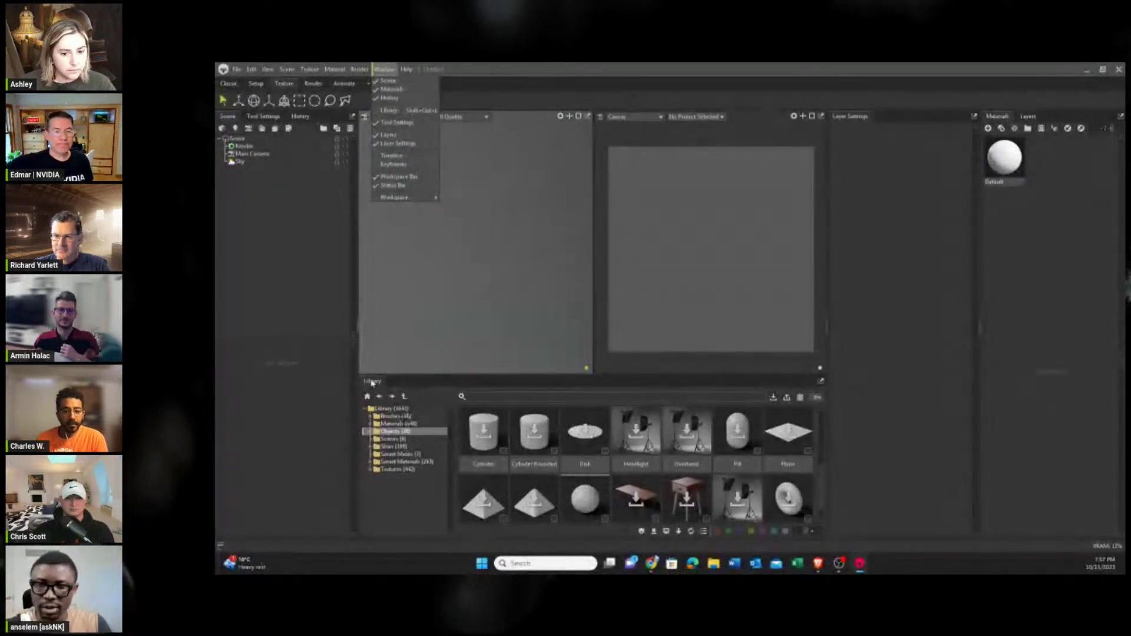
pyautogui.click(405, 110)
pyautogui.moveTo(668, 325); pyautogui.dragTo(394, 355)
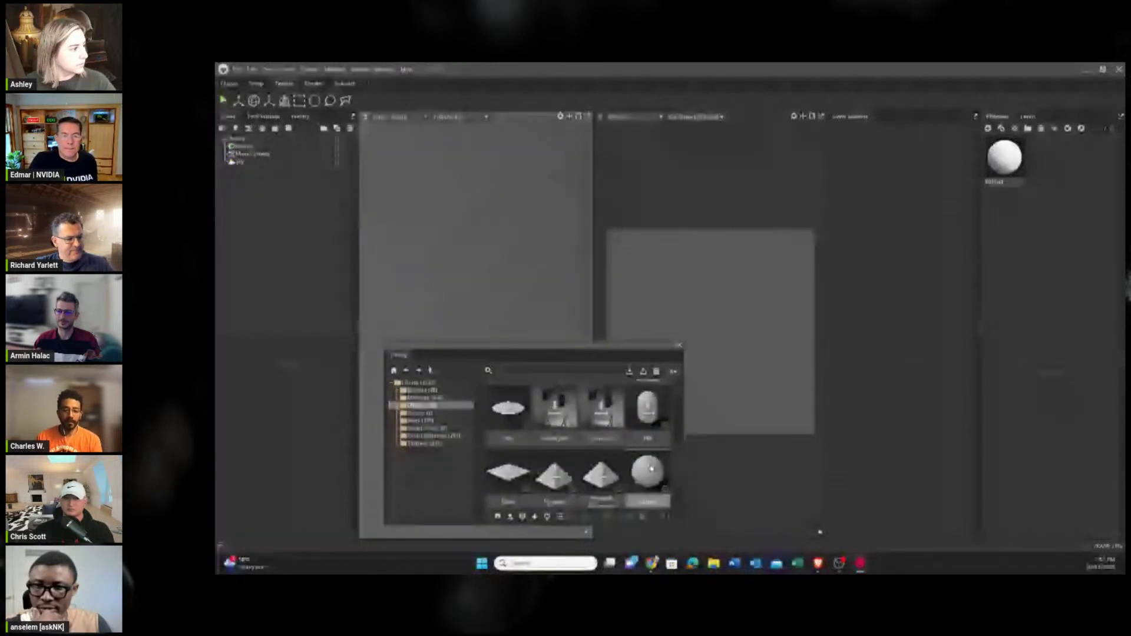
pyautogui.doubleClick(651, 468)
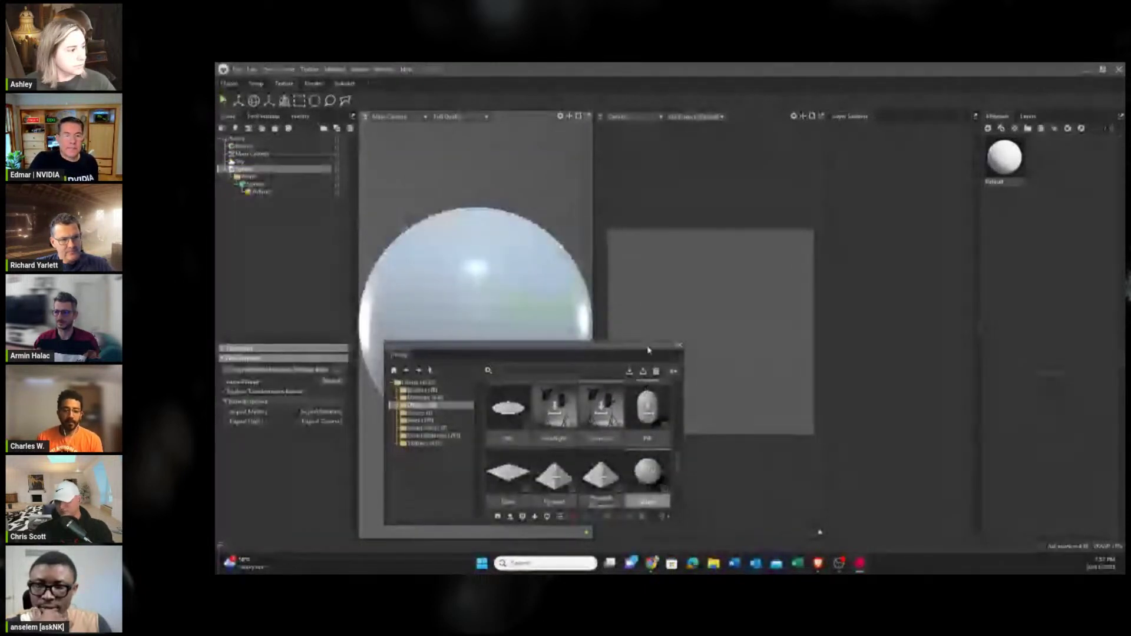
pyautogui.moveTo(663, 353); pyautogui.dragTo(883, 361)
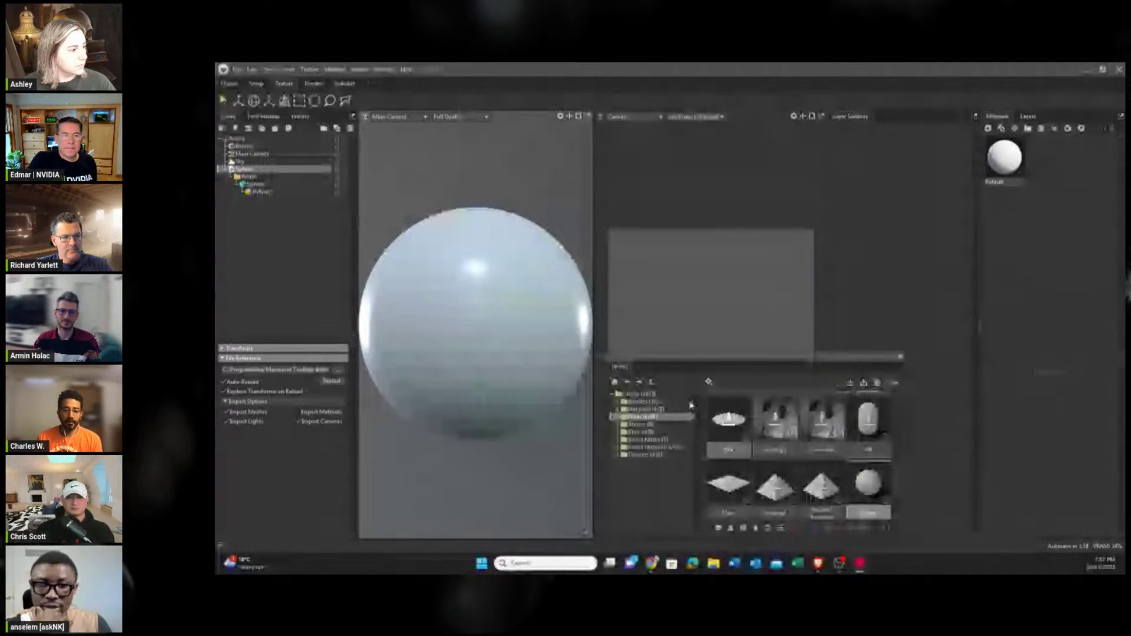
pyautogui.click(900, 357)
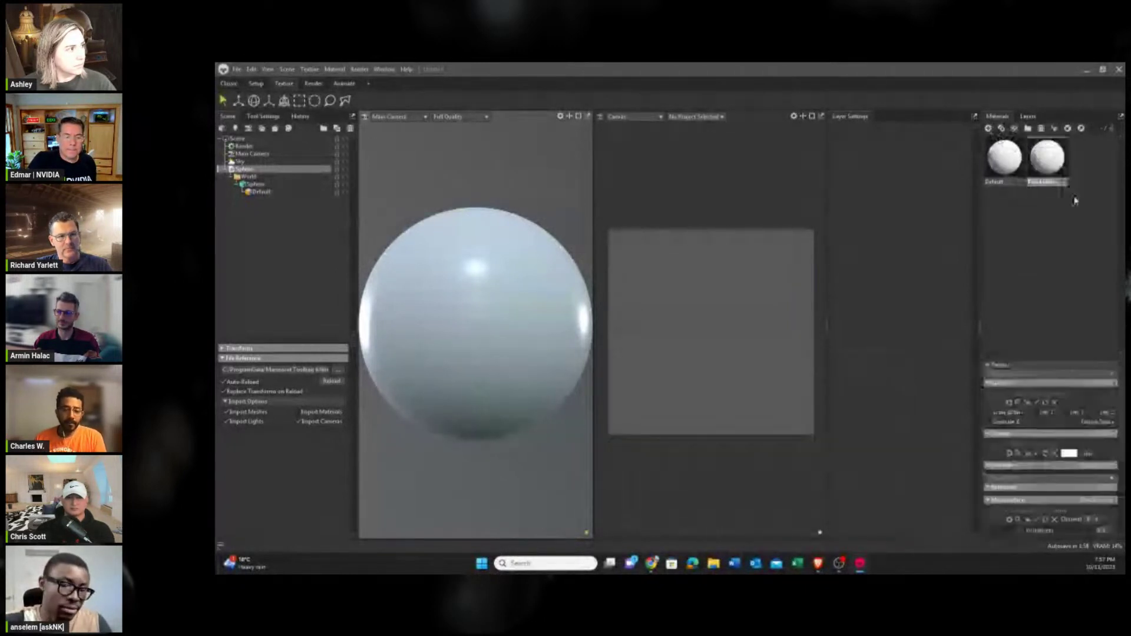
# Create a new material and name it ball.
pyautogui.click(988, 128)
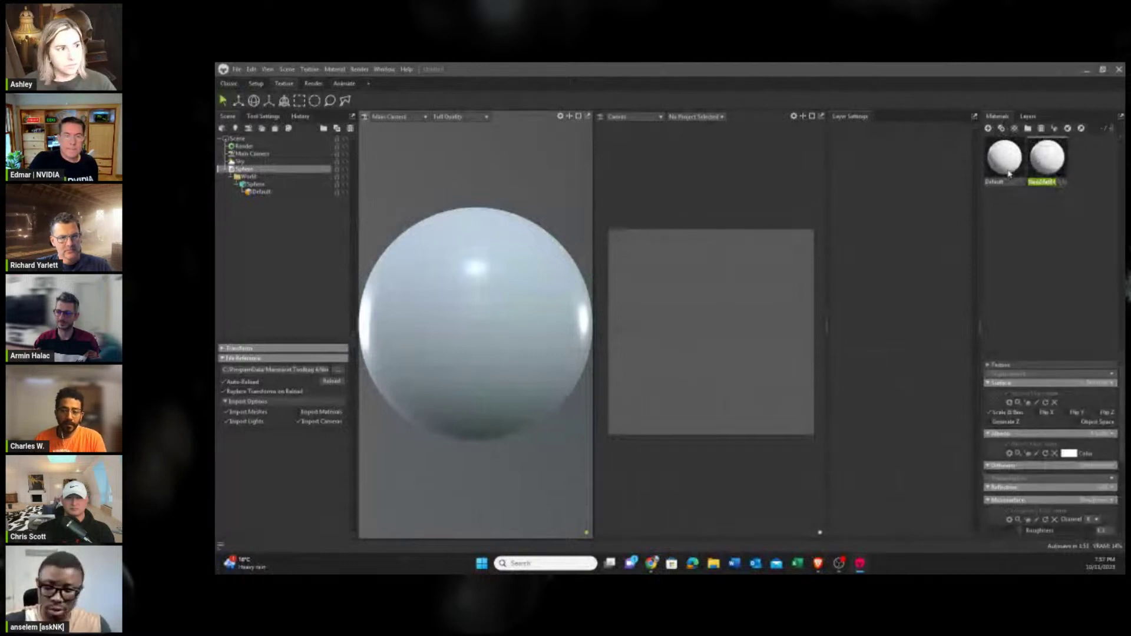
pyautogui.write('all')
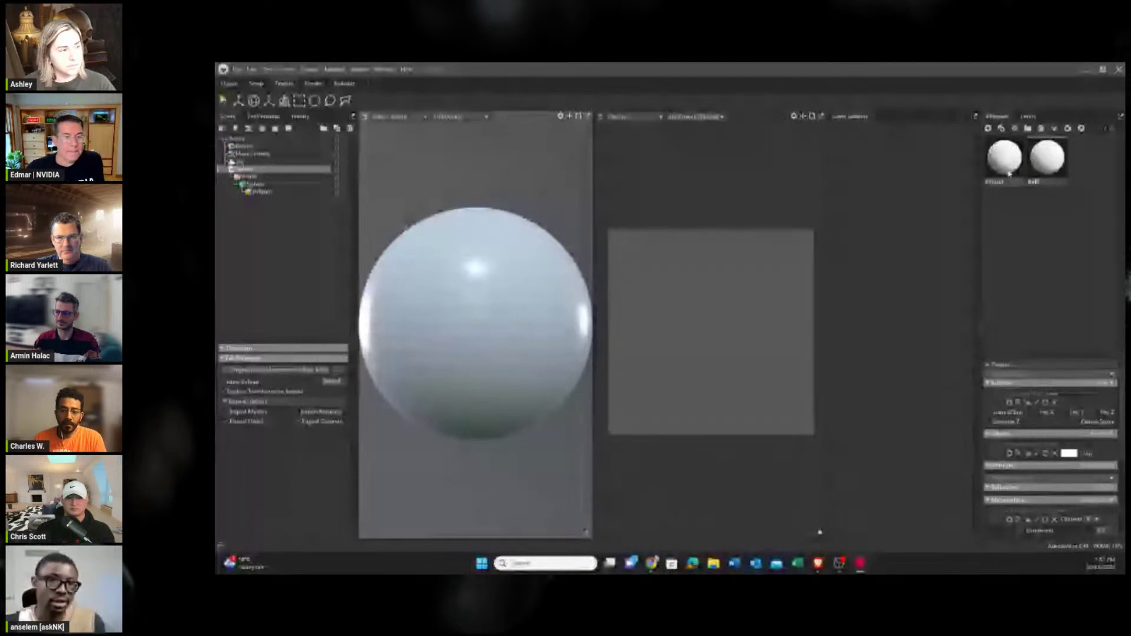
pyautogui.press('Return')
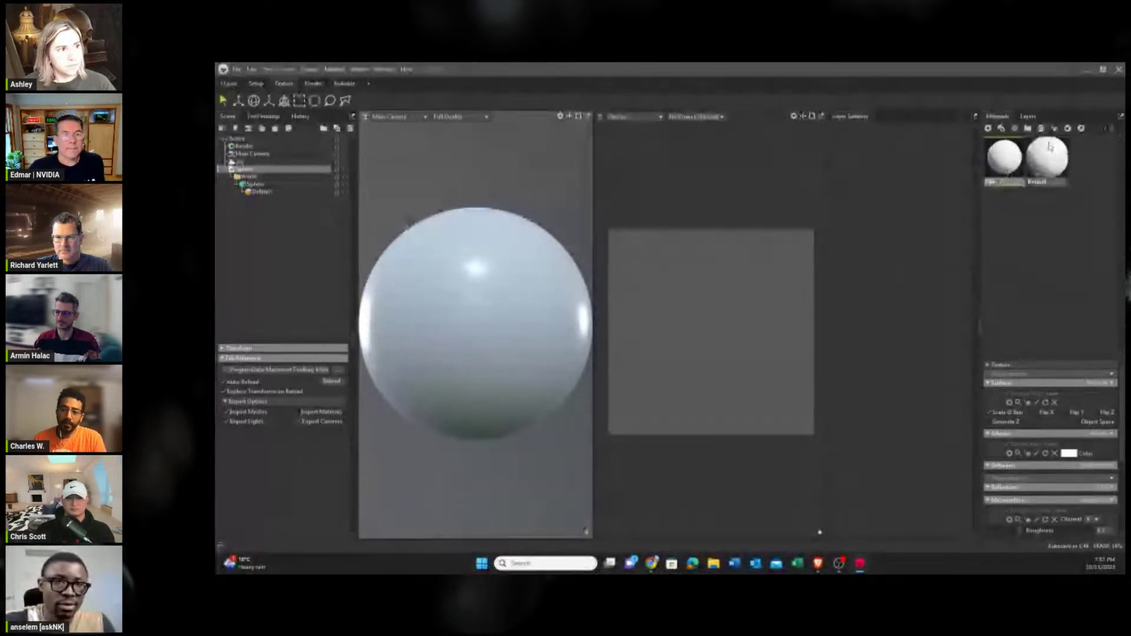
# Add a texture project to the scene and link the ball material to it.
pyautogui.click(1028, 116)
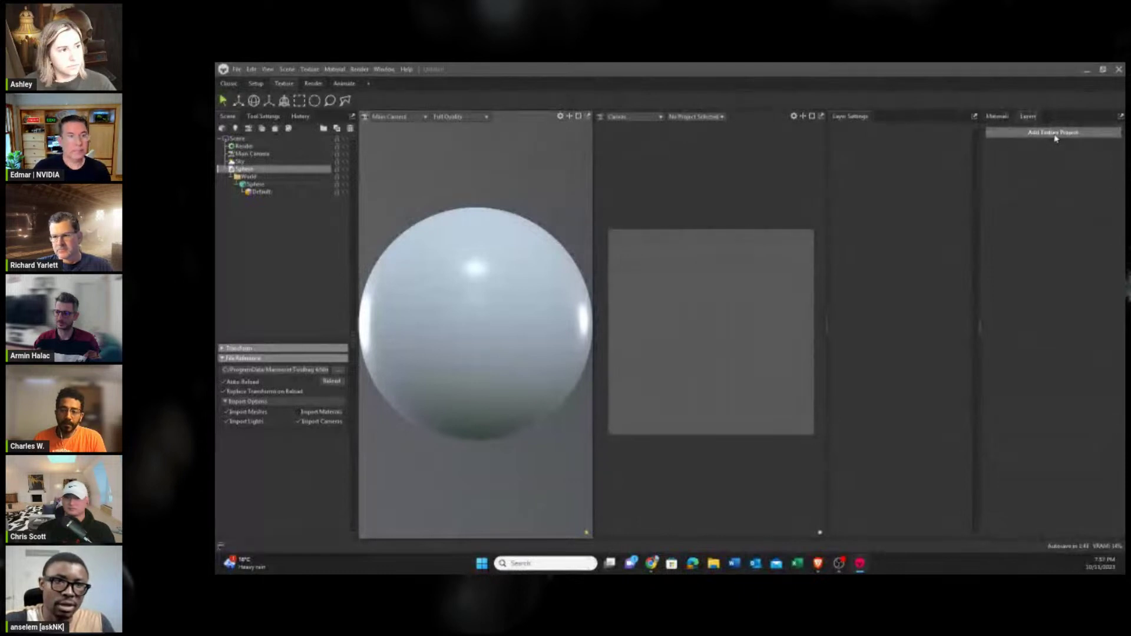
pyautogui.click(308, 69)
pyautogui.moveTo(309, 70)
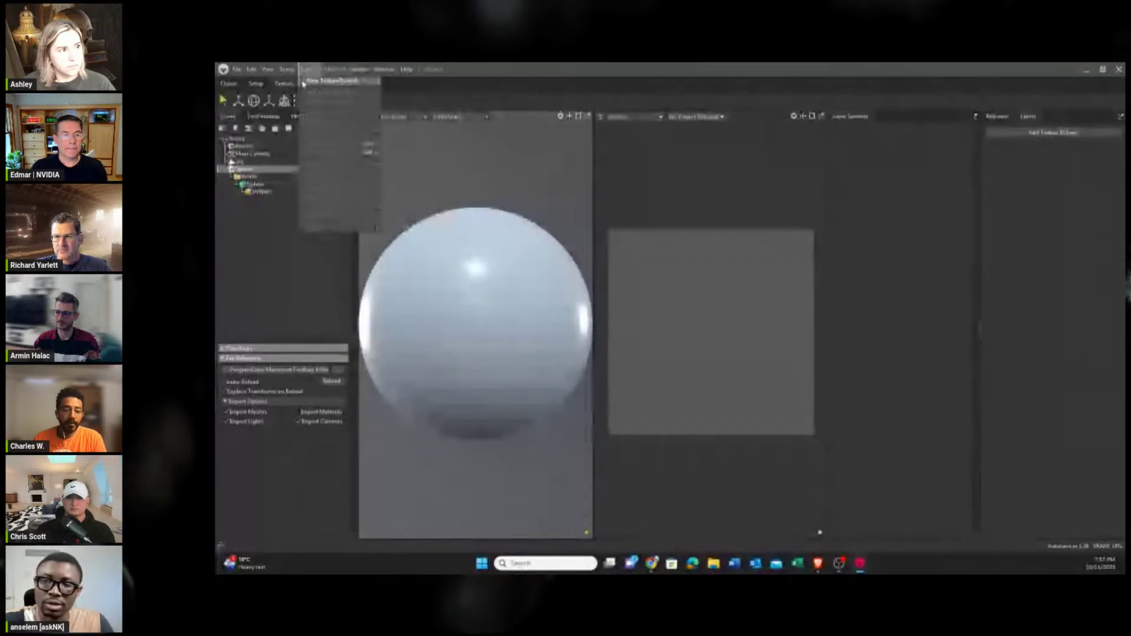
pyautogui.click(1047, 134)
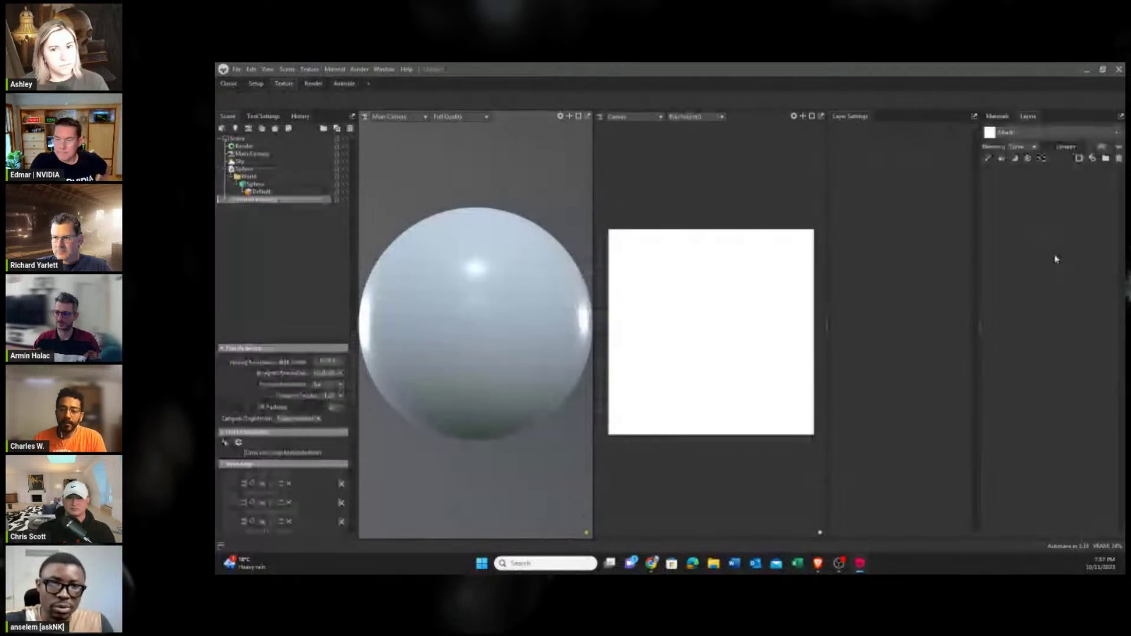
pyautogui.click(998, 117)
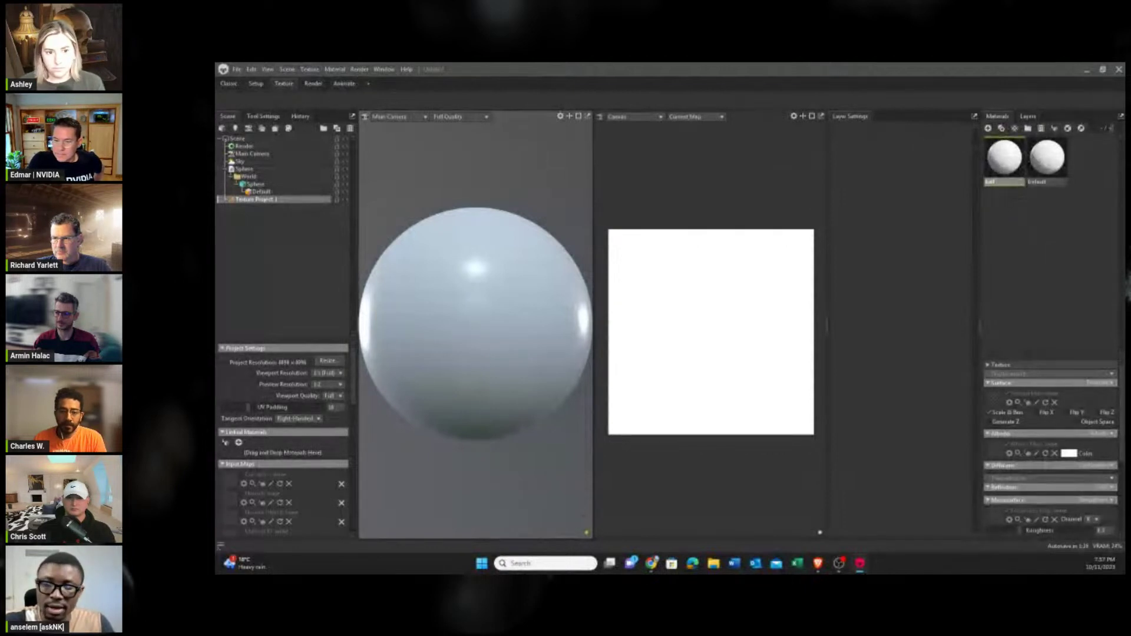
pyautogui.moveTo(1004, 158); pyautogui.dragTo(239, 457)
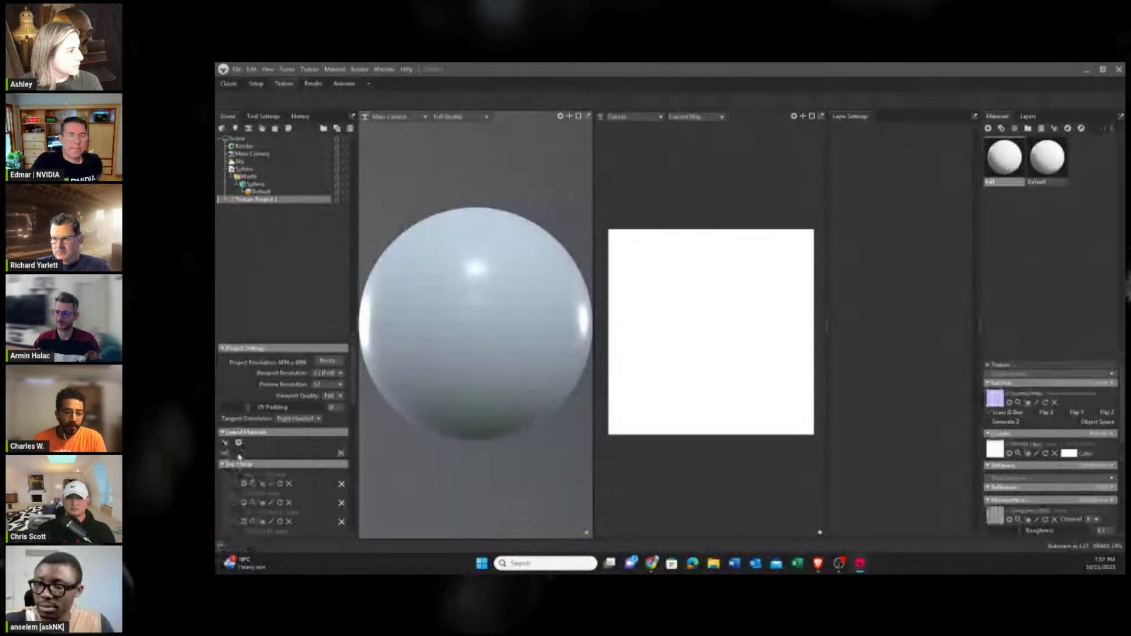
# Add a fill layer to the texture project and set its albedo colour to red.
pyautogui.click(1028, 116)
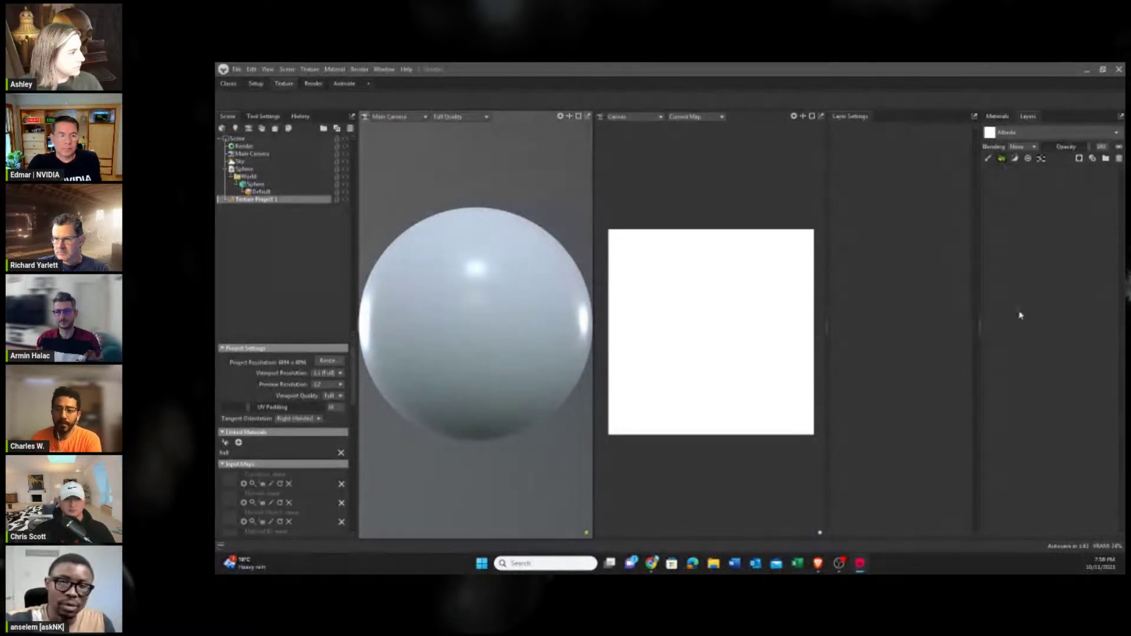
pyautogui.click(1001, 159)
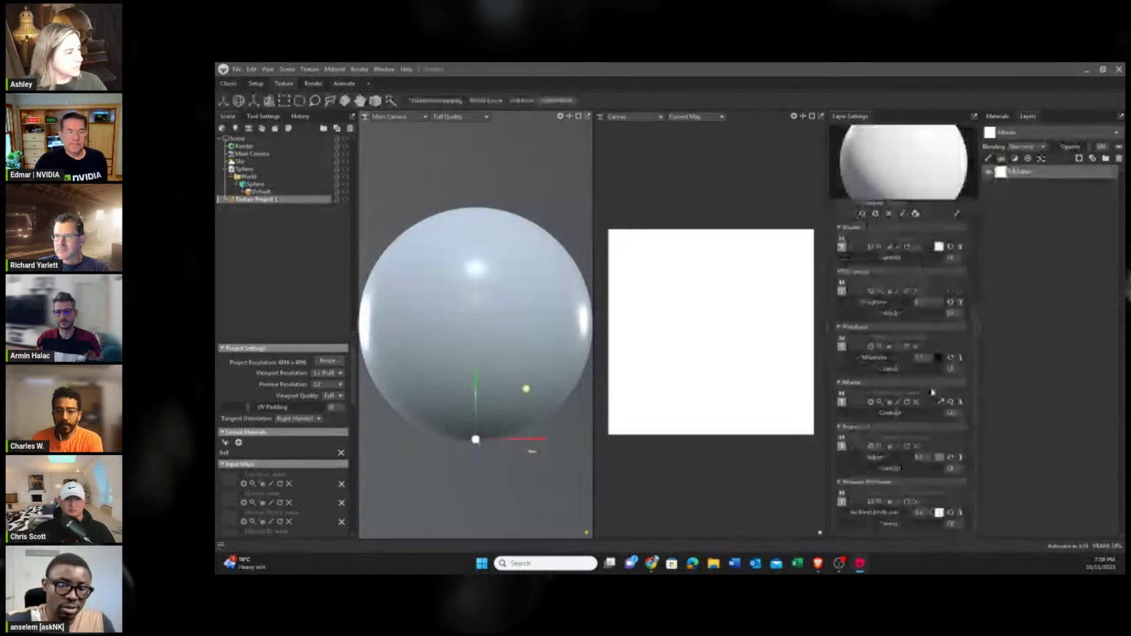
pyautogui.click(939, 404)
pyautogui.click(654, 250)
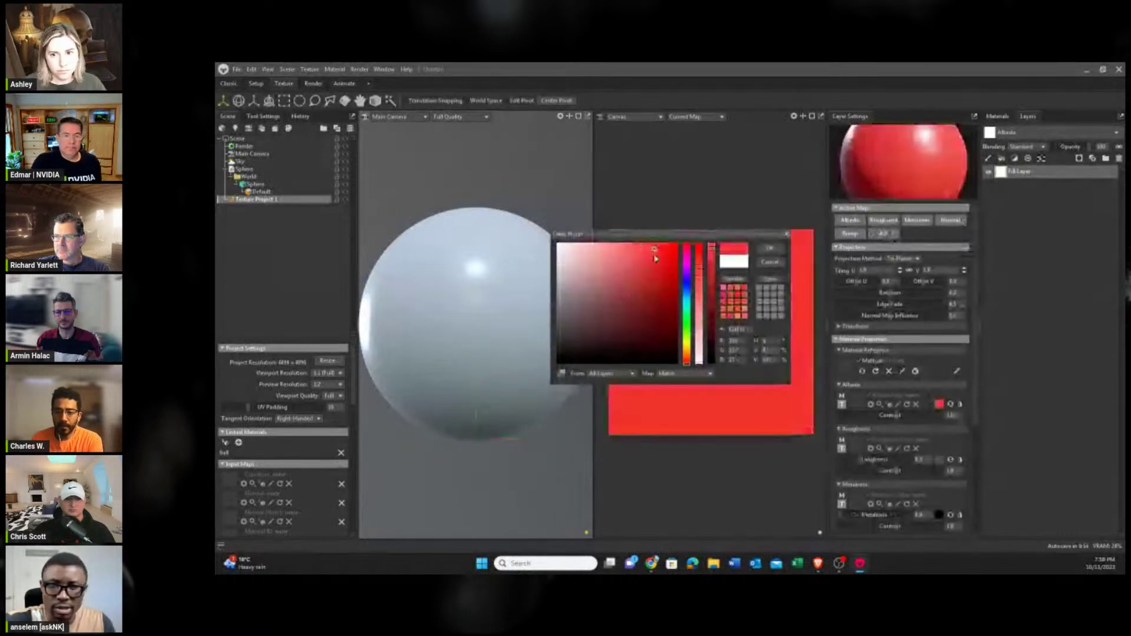
pyautogui.click(644, 254)
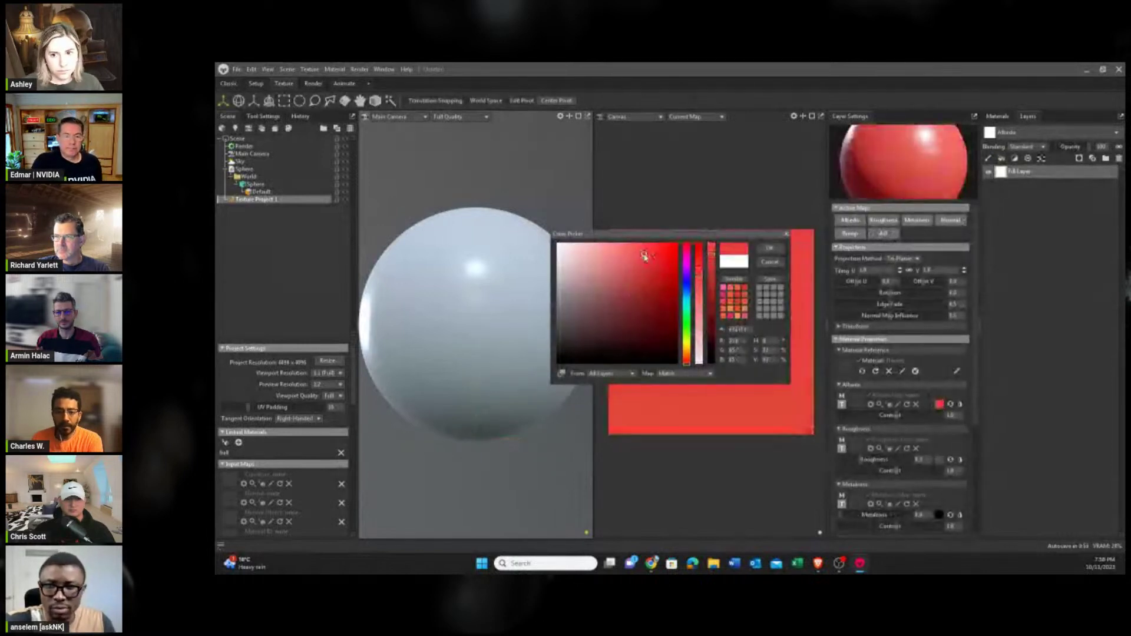
pyautogui.click(777, 252)
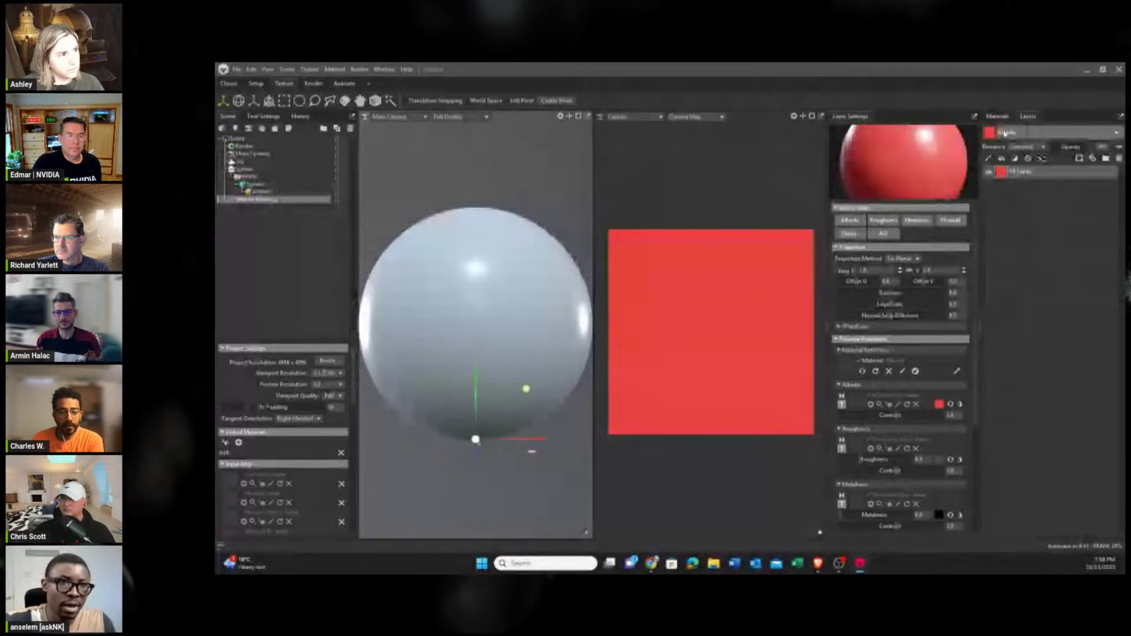
# Apply the ball material to the sphere in the scene.
pyautogui.click(989, 159)
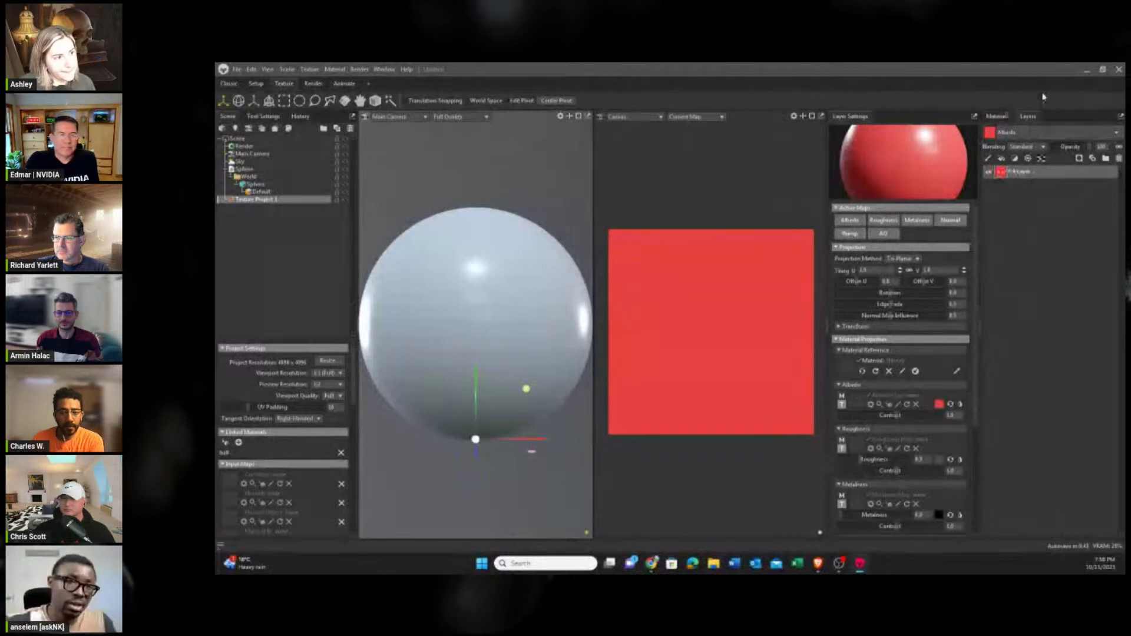
pyautogui.click(1001, 117)
pyautogui.moveTo(1004, 158); pyautogui.dragTo(454, 328)
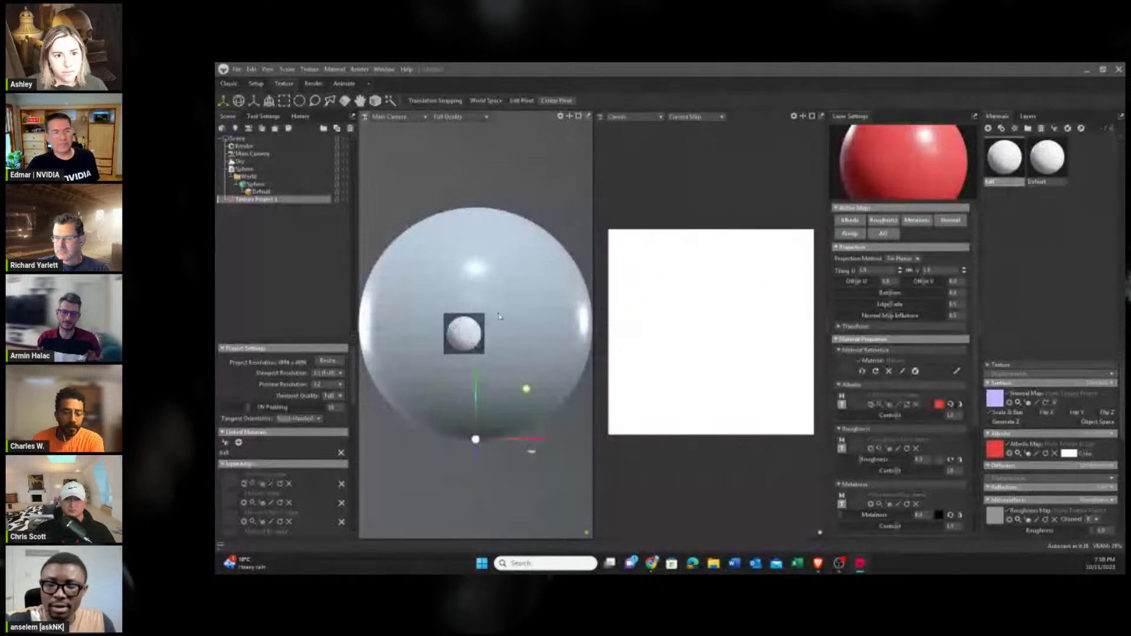
pyautogui.moveTo(498, 316); pyautogui.dragTo(499, 317)
# Add a paint layer above the red fill layer and enlarge the brush considerably.
pyautogui.click(1032, 117)
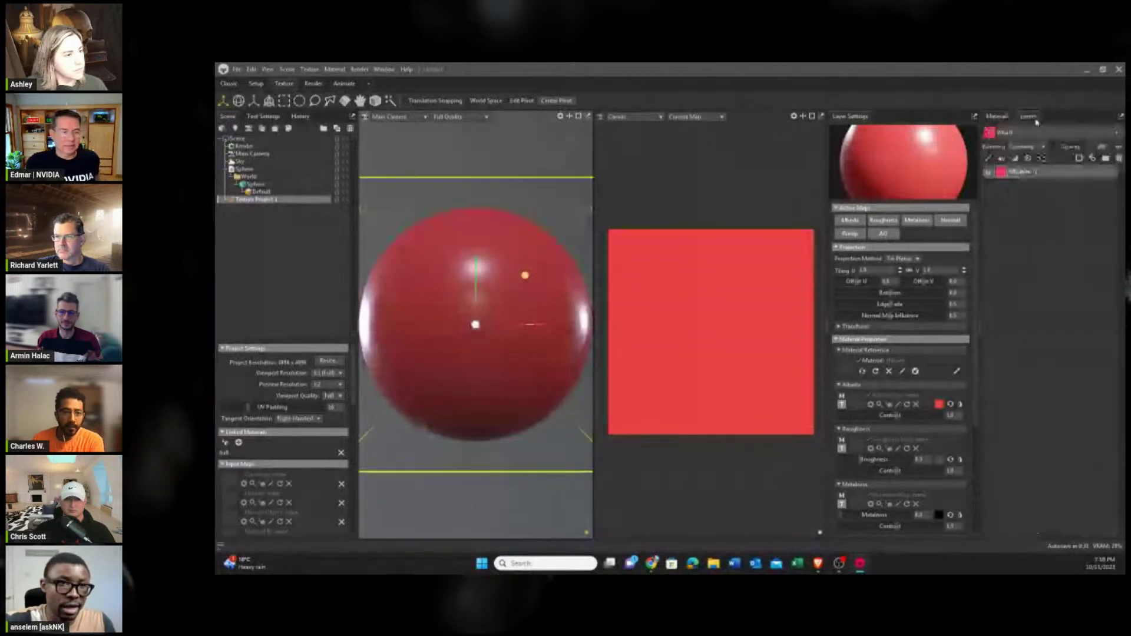
pyautogui.click(990, 158)
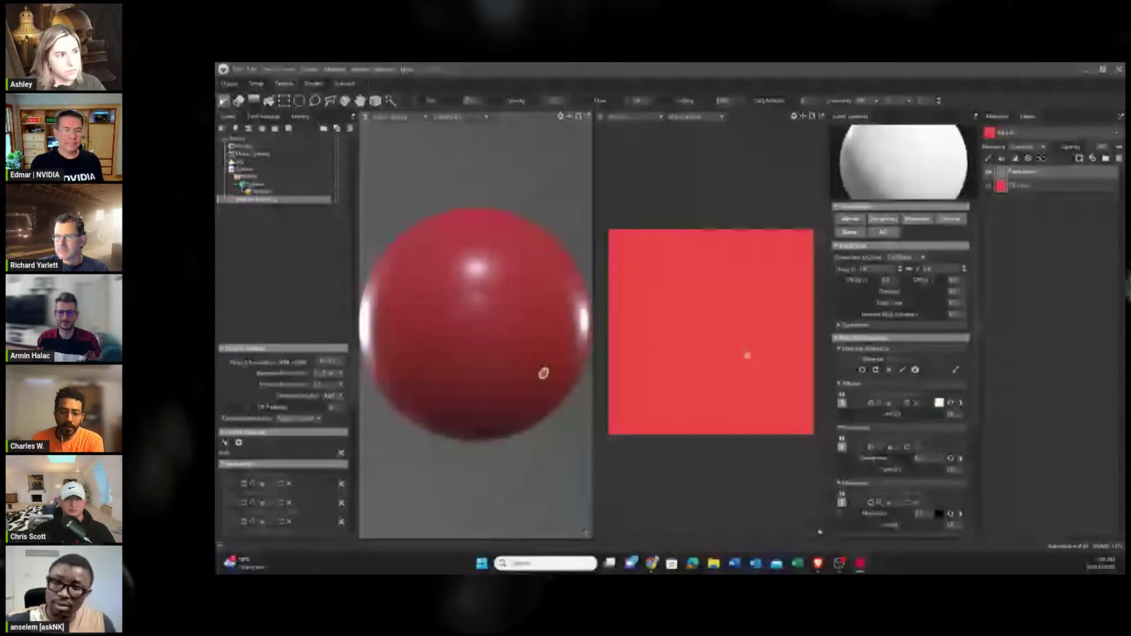
pyautogui.press(']')
pyautogui.press(']')
pyautogui.press(']')
pyautogui.press(']')
pyautogui.press(']')
pyautogui.press(']')
pyautogui.press(']')
pyautogui.press(']')
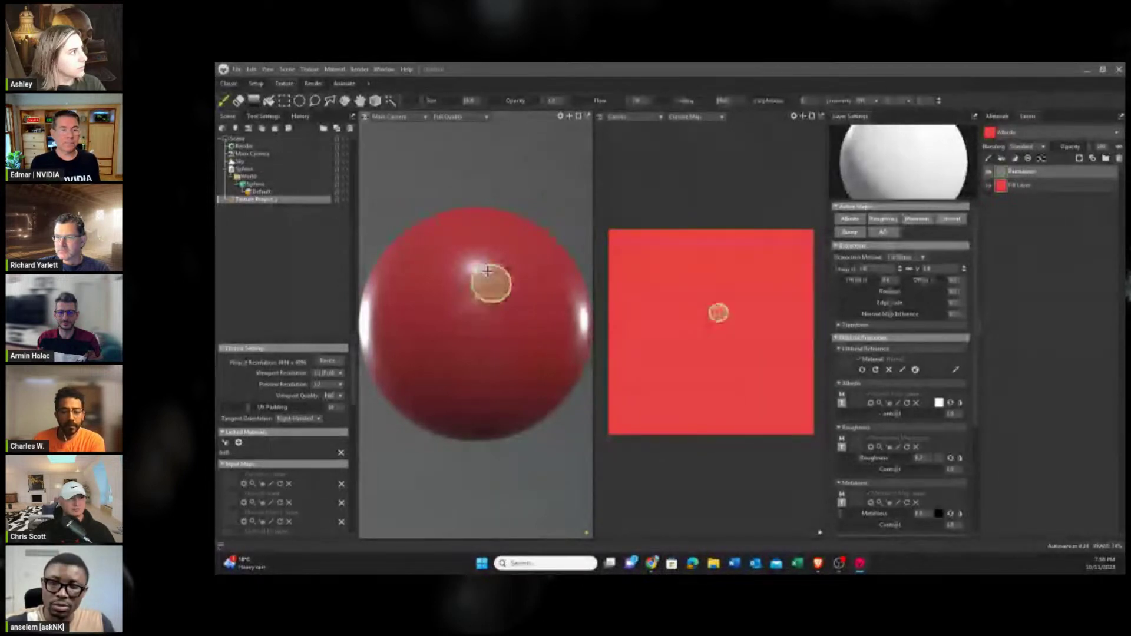
pyautogui.press(']')
pyautogui.press(']')
pyautogui.press(']')
pyautogui.press(']')
pyautogui.press(']')
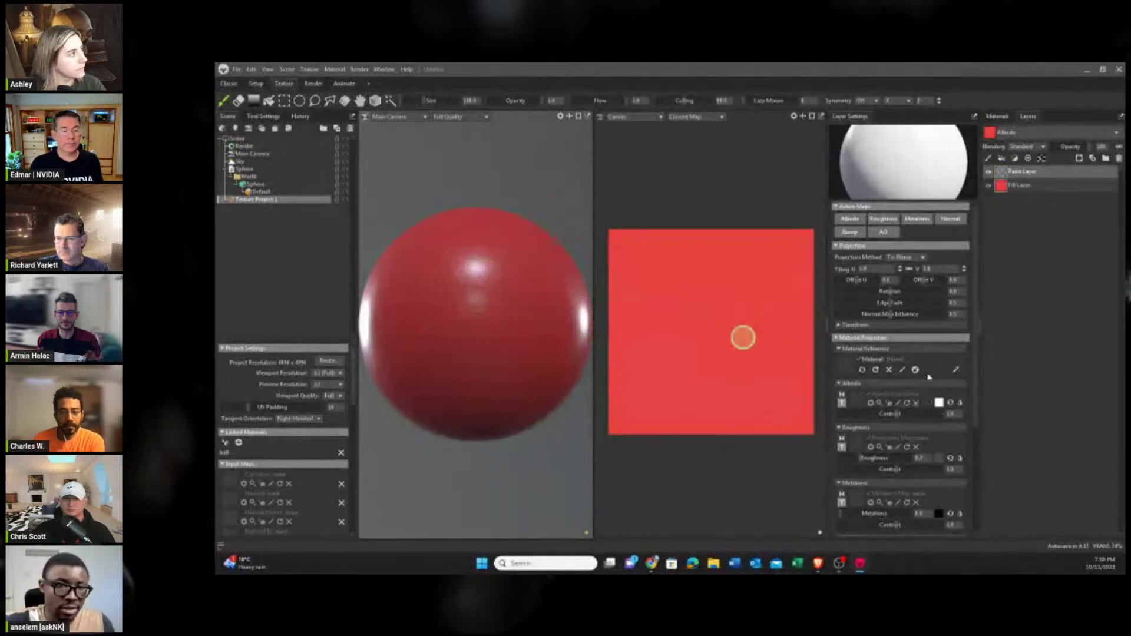
# Set the paint layer's albedo colour to bright green and paint a large irregular patch on the front of the sphere.
pyautogui.click(939, 403)
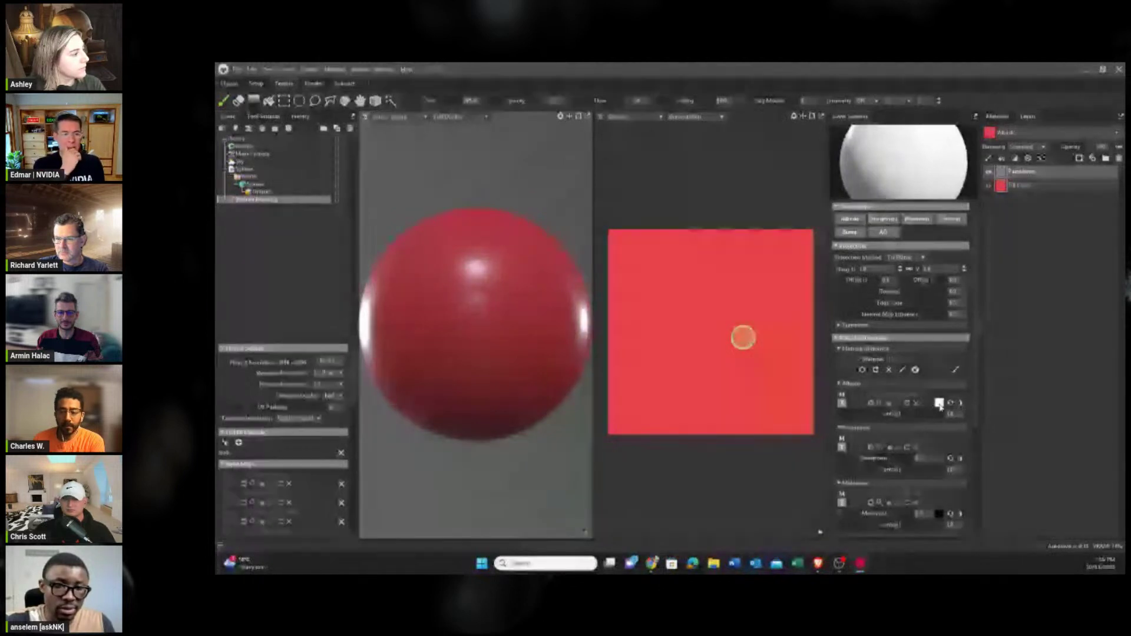
pyautogui.click(686, 323)
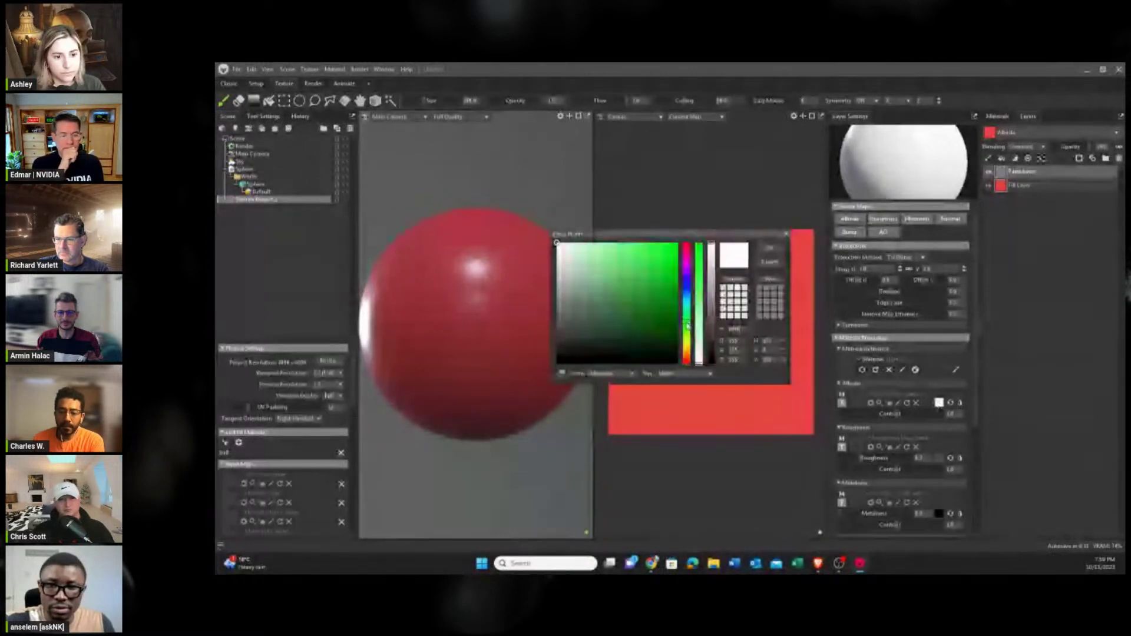
pyautogui.click(664, 251)
pyautogui.click(770, 248)
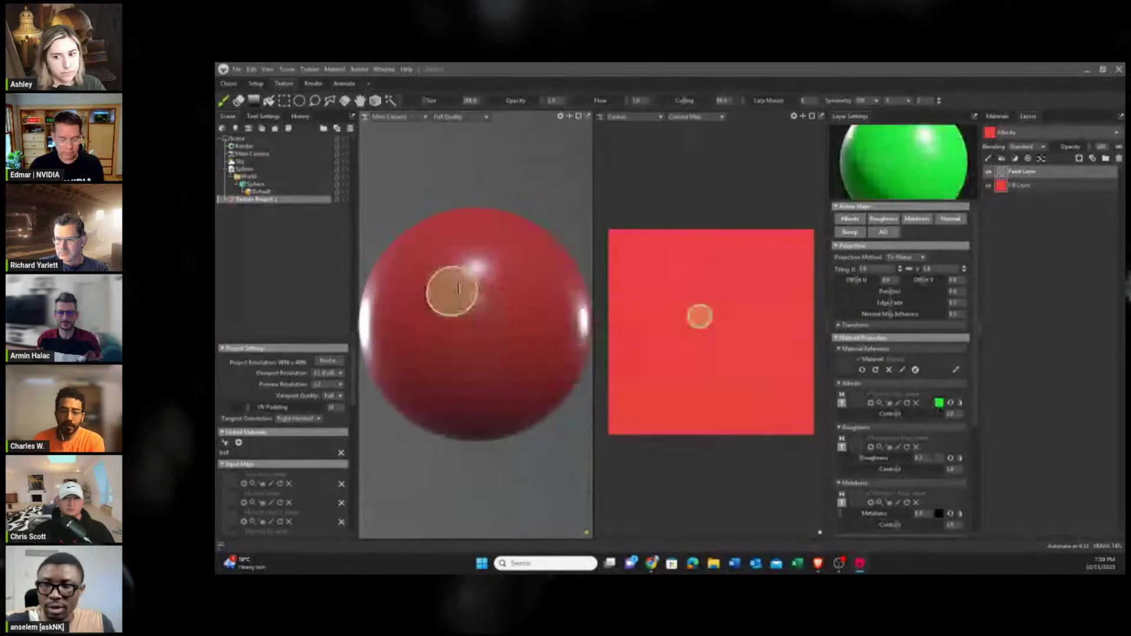
pyautogui.moveTo(451, 292)
pyautogui.mouseDown()
pyautogui.moveTo(501, 298)
pyautogui.moveTo(574, 278)
pyautogui.mouseUp()
pyautogui.moveTo(488, 280)
pyautogui.mouseDown()
pyautogui.moveTo(500, 265)
pyautogui.moveTo(465, 295)
pyautogui.moveTo(465, 313)
pyautogui.moveTo(520, 303)
pyautogui.moveTo(437, 318)
pyautogui.moveTo(501, 266)
pyautogui.moveTo(444, 277)
pyautogui.moveTo(448, 351)
pyautogui.moveTo(475, 323)
pyautogui.moveTo(436, 306)
pyautogui.moveTo(483, 268)
pyautogui.mouseUp()
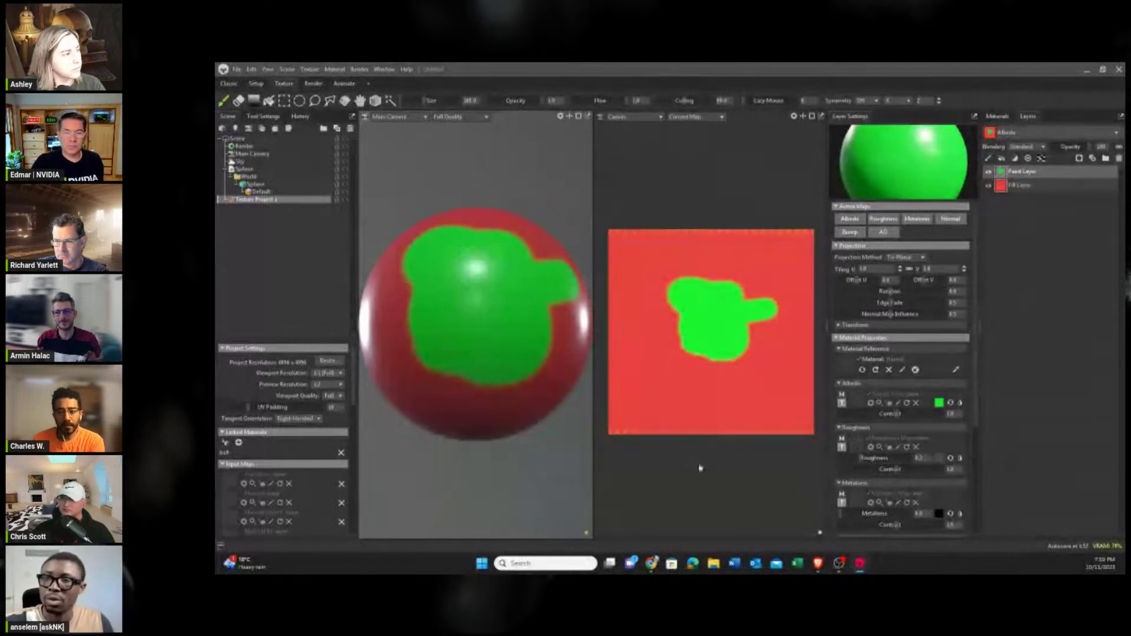
# Review the brush's tip, symmetry, stencil and projection settings and the adjustment layer types that can be added.
pyautogui.click(267, 118)
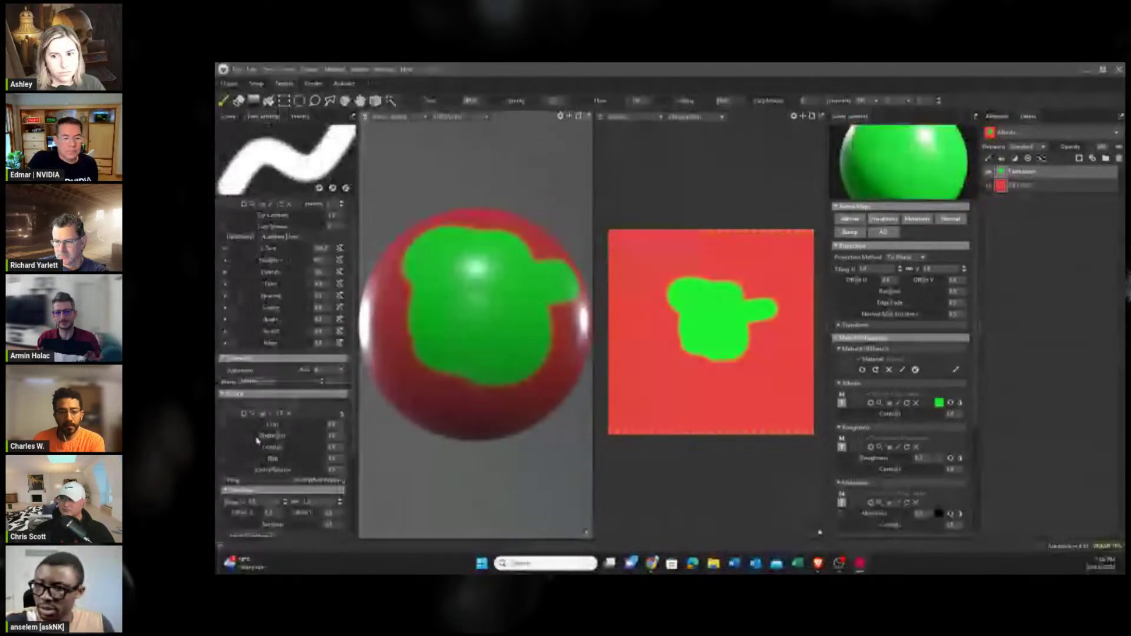
pyautogui.scroll(-3, 257, 439)
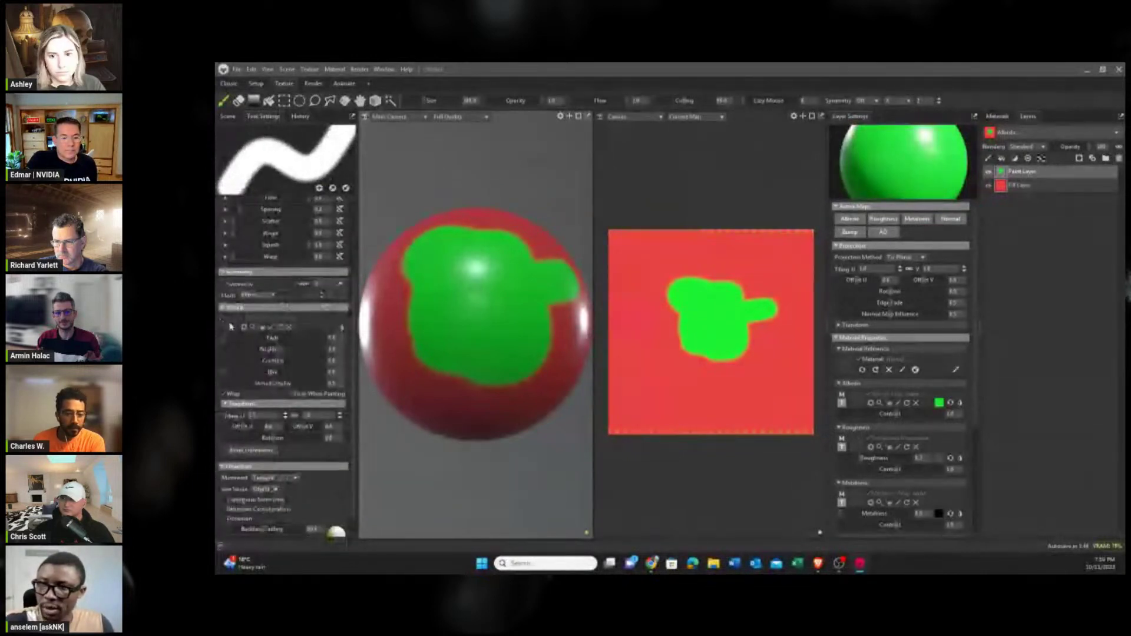
pyautogui.scroll(4, 282, 356)
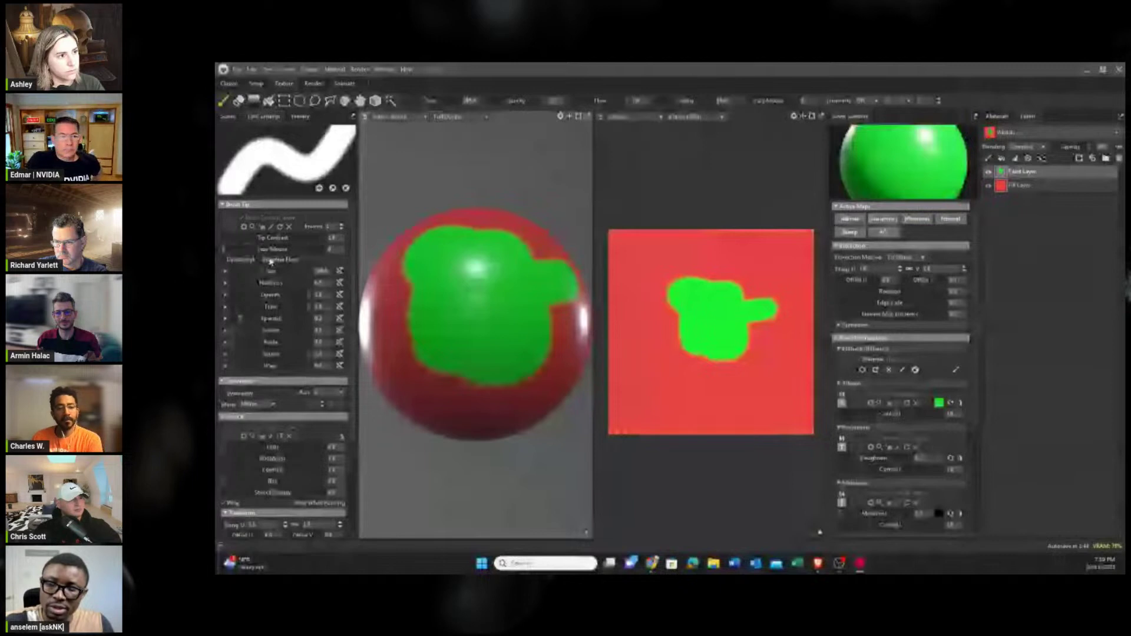
pyautogui.scroll(-2, 288, 360)
pyautogui.scroll(-3, 309, 457)
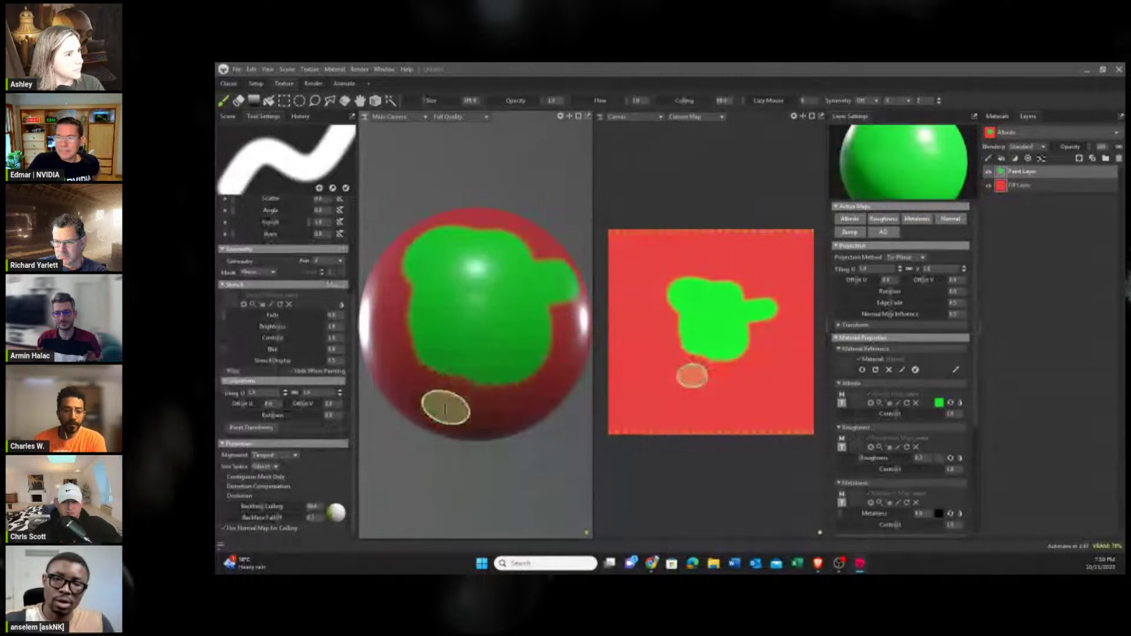
pyautogui.click(309, 69)
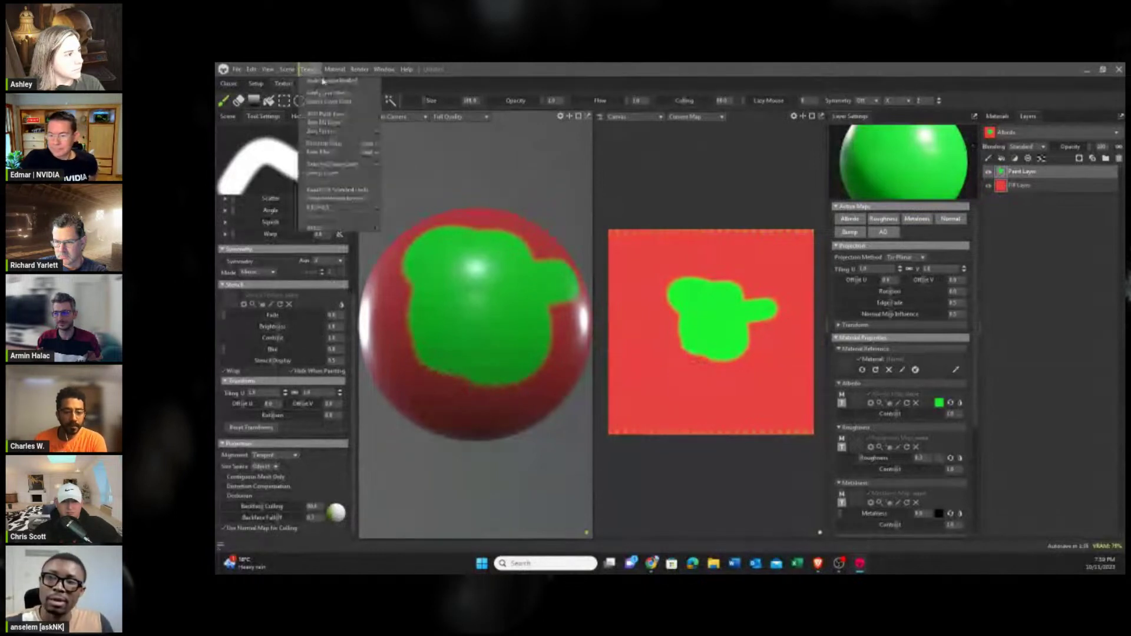
pyautogui.moveTo(319, 131)
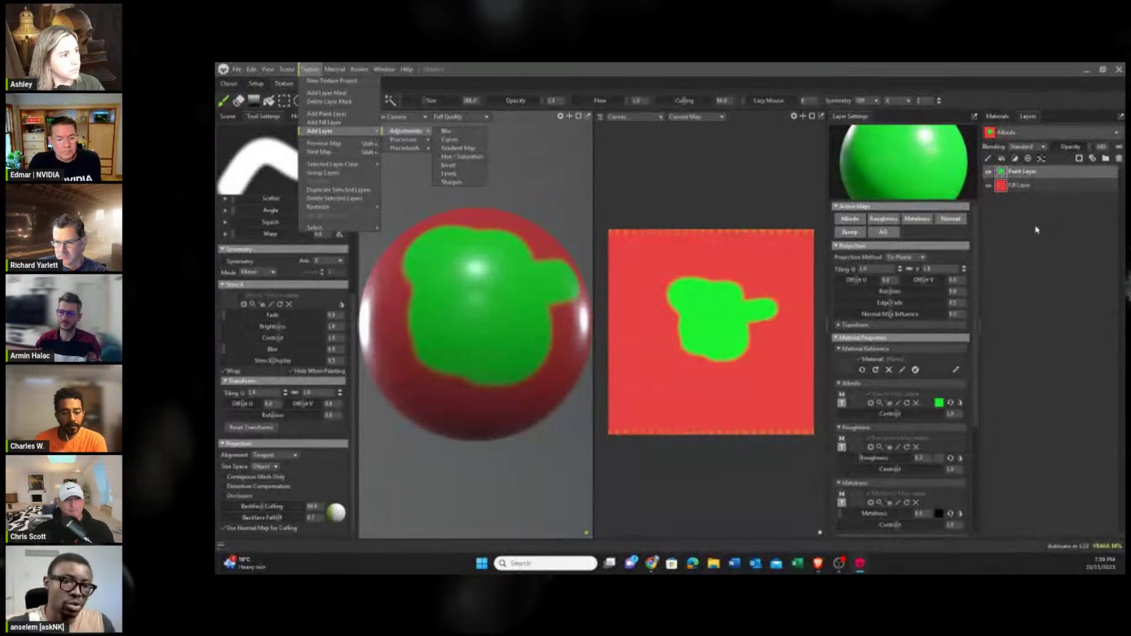
# Add a mask to the green paint layer and paint strokes with a mask value of 0 to hide parts of the patch.
pyautogui.click(1079, 159)
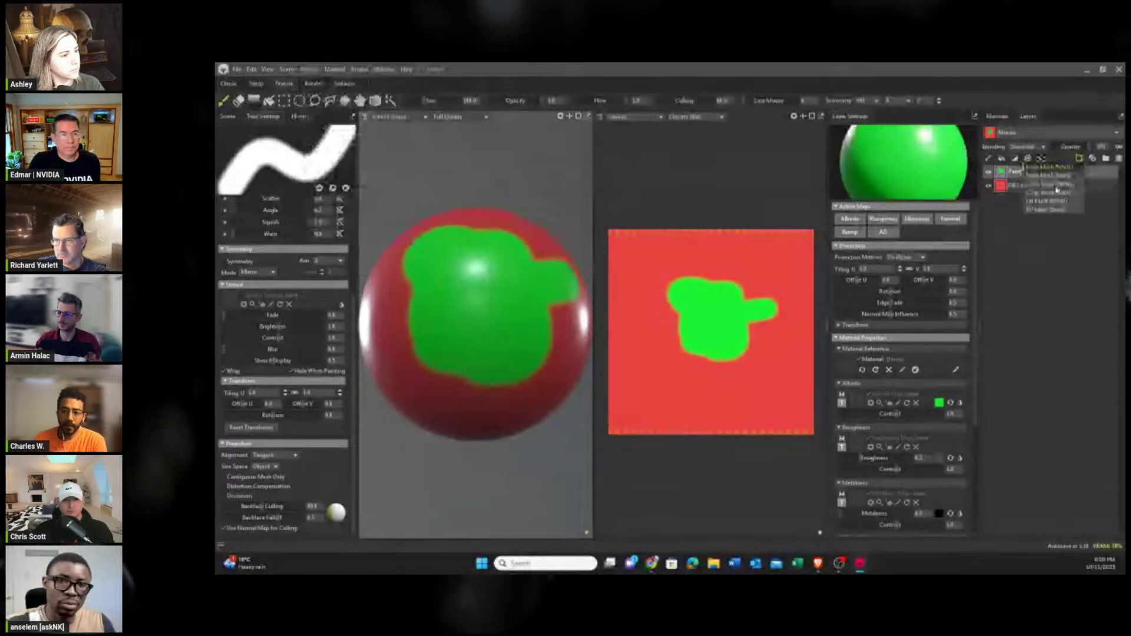
pyautogui.click(1051, 205)
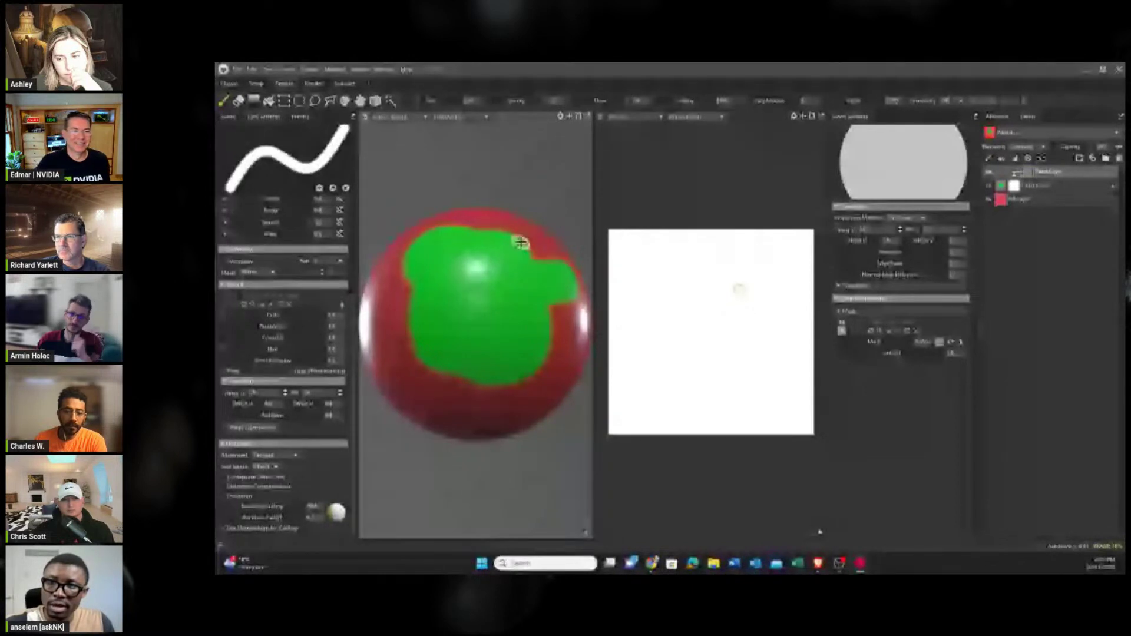
pyautogui.moveTo(521, 242); pyautogui.dragTo(526, 268)
pyautogui.moveTo(879, 343); pyautogui.dragTo(832, 344)
pyautogui.moveTo(518, 235)
pyautogui.mouseDown()
pyautogui.moveTo(505, 271)
pyautogui.moveTo(538, 243)
pyautogui.moveTo(514, 284)
pyautogui.mouseUp()
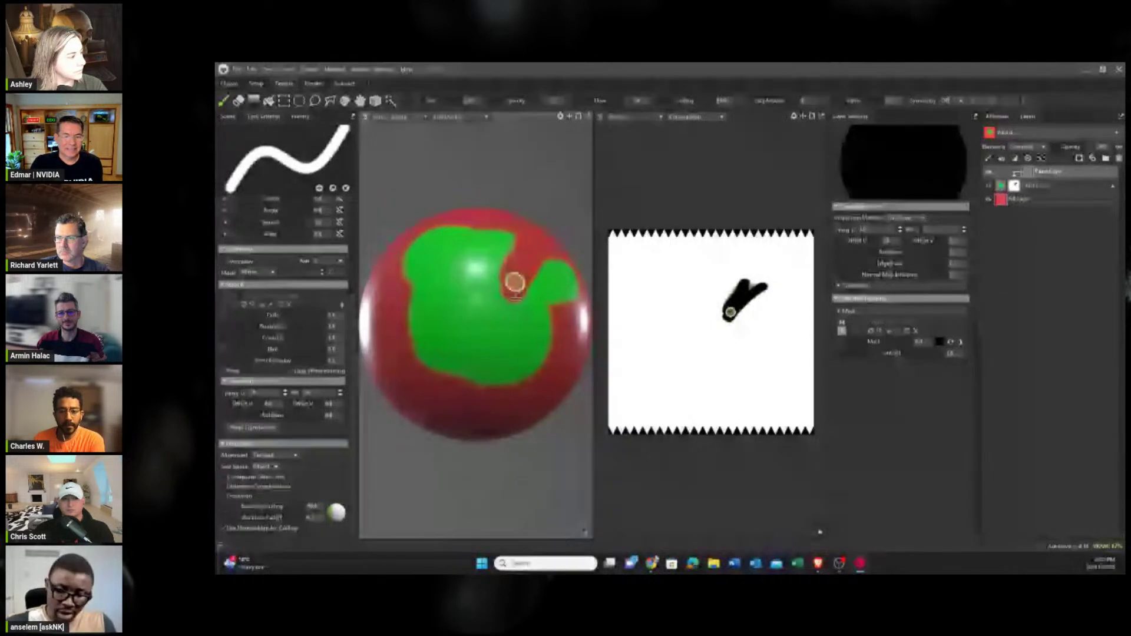
pyautogui.moveTo(571, 318)
pyautogui.mouseDown()
pyautogui.moveTo(515, 291)
pyautogui.moveTo(557, 306)
pyautogui.mouseUp()
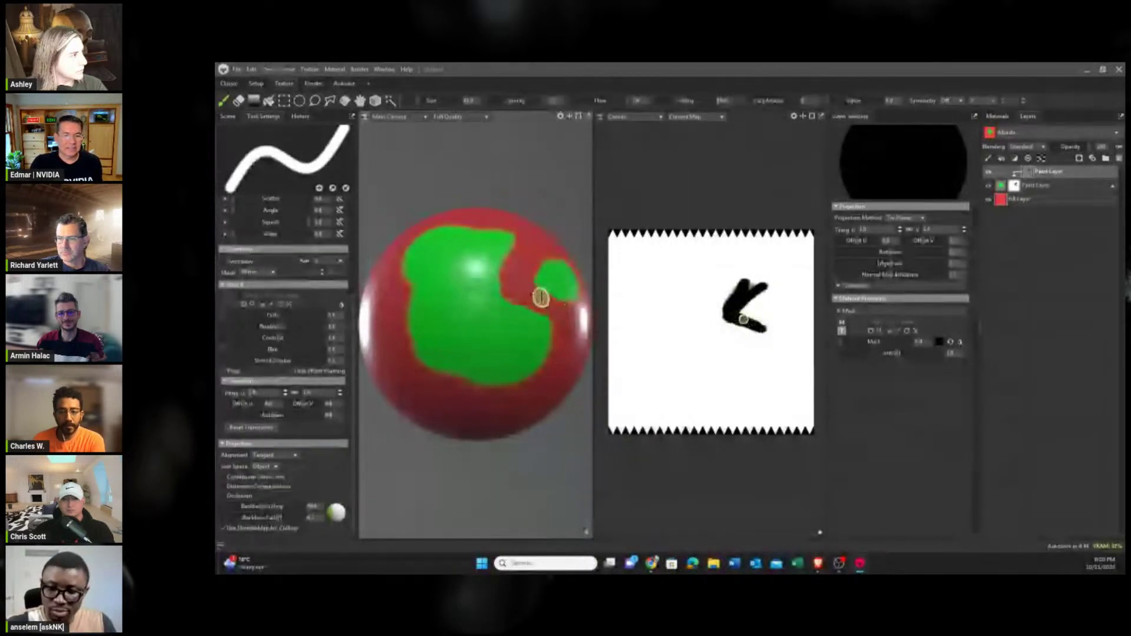
# Inspect the masked green patch on the sphere from several angles and distances.
pyautogui.moveTo(528, 290)
pyautogui.mouseDown(button='middle')
pyautogui.moveTo(535, 305)
pyautogui.moveTo(517, 322)
pyautogui.mouseUp(button='middle')
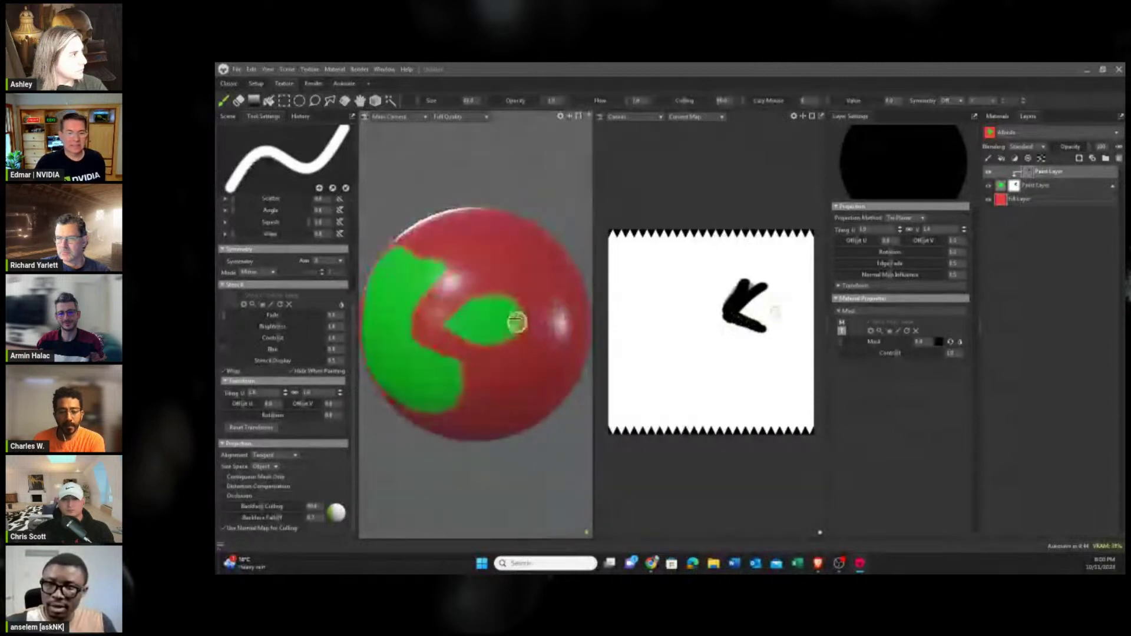
pyautogui.click(462, 298)
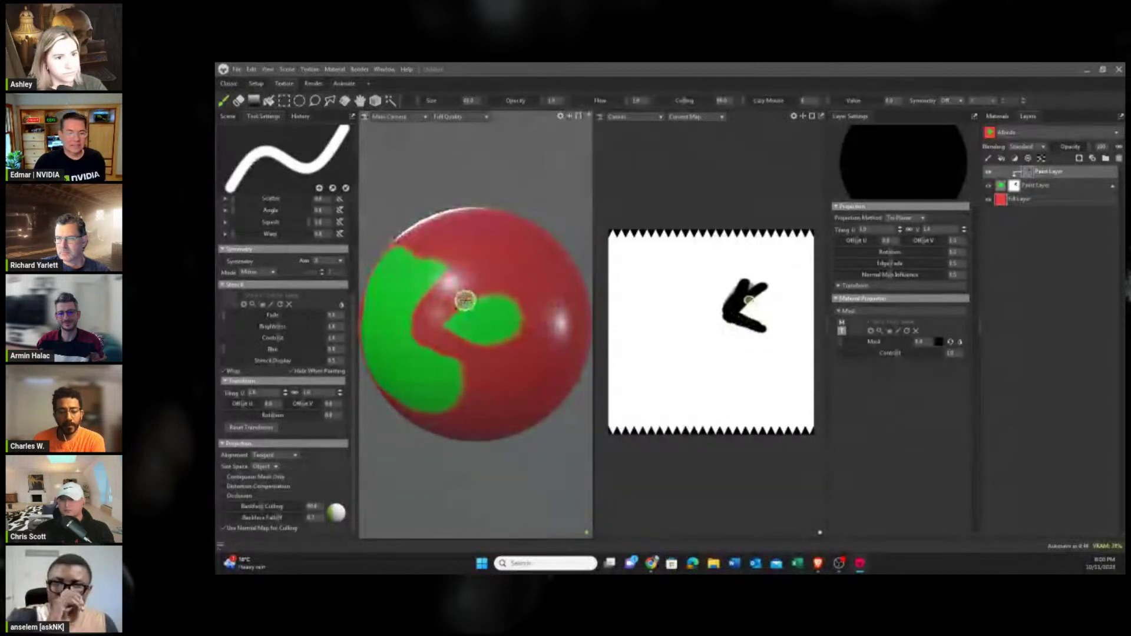
pyautogui.scroll(-2, 465, 301)
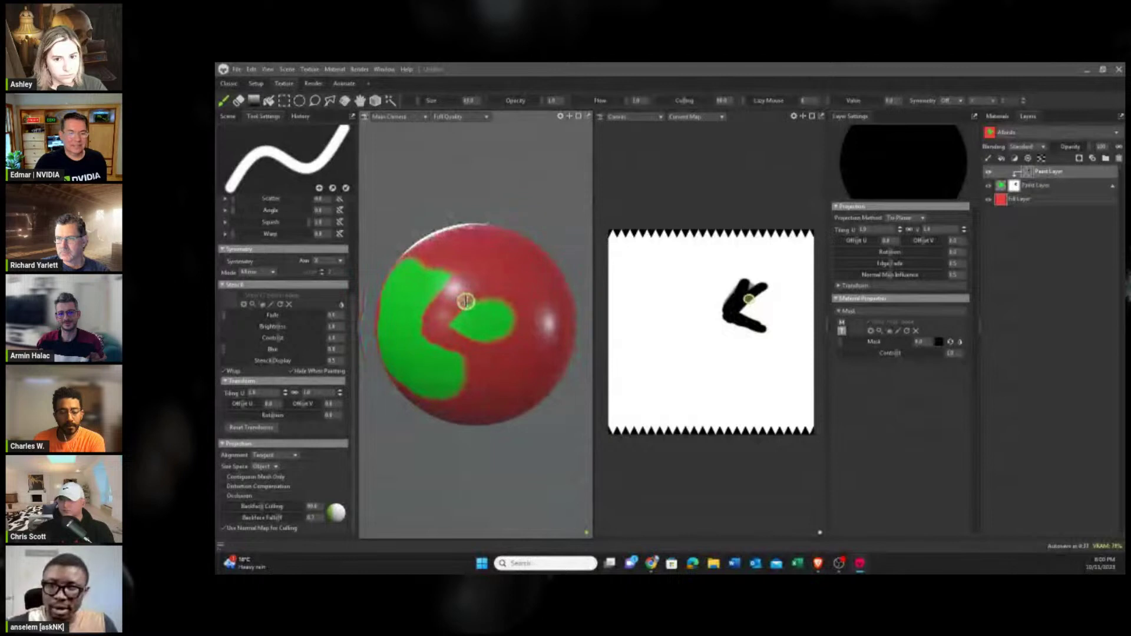
pyautogui.scroll(2, 466, 303)
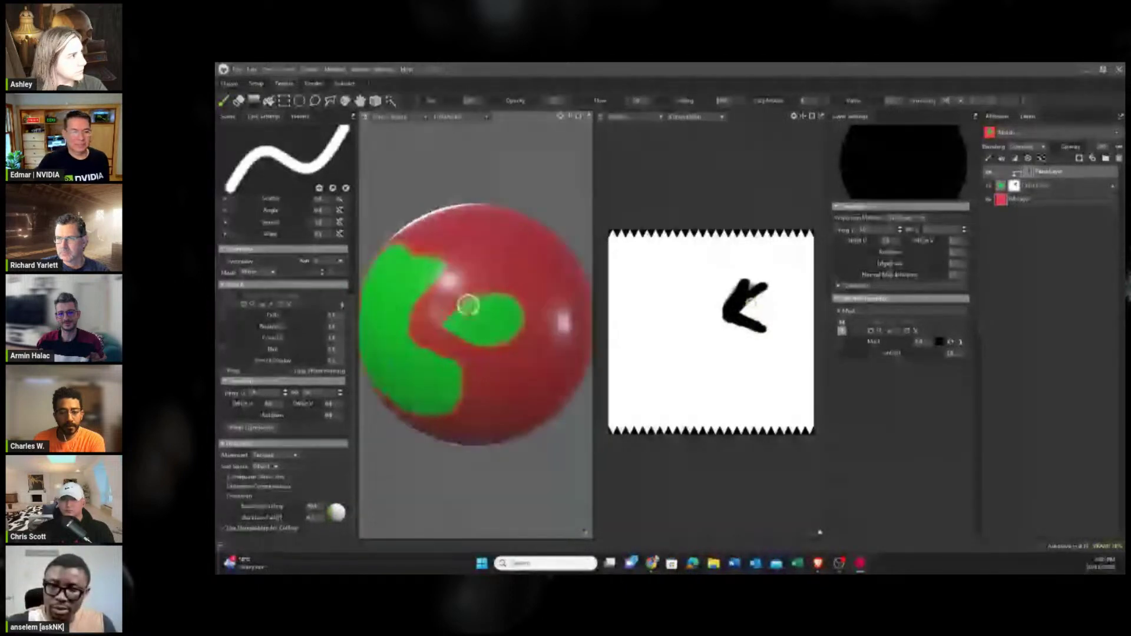
pyautogui.moveTo(441, 369); pyautogui.dragTo(442, 366, button='middle')
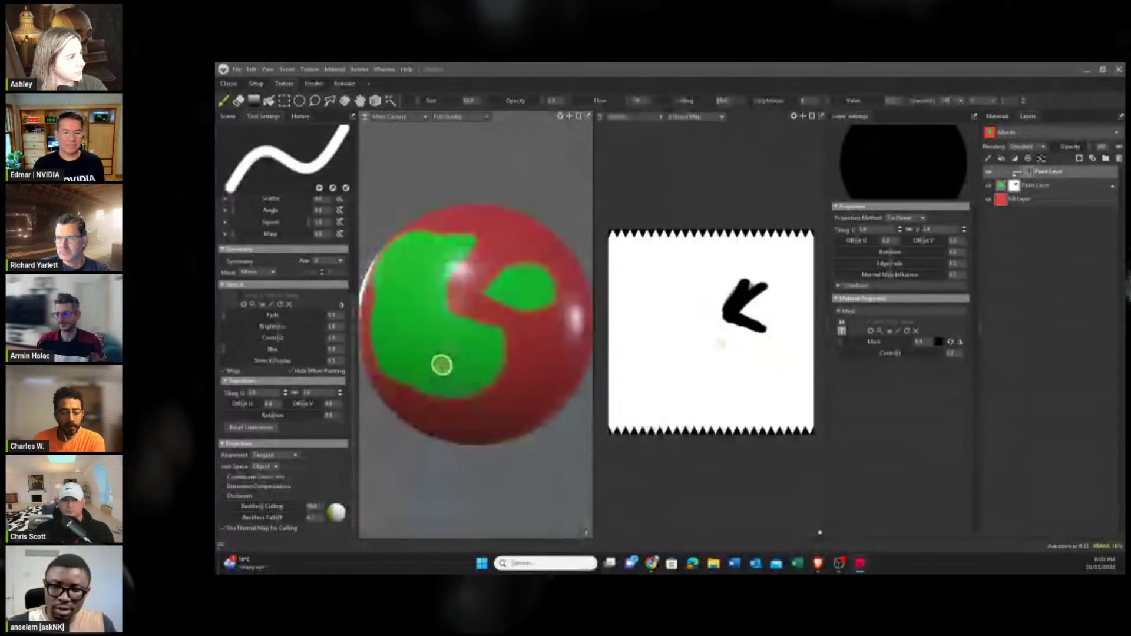
pyautogui.scroll(2, 462, 354)
pyautogui.scroll(-1, 464, 356)
pyautogui.scroll(3, 464, 361)
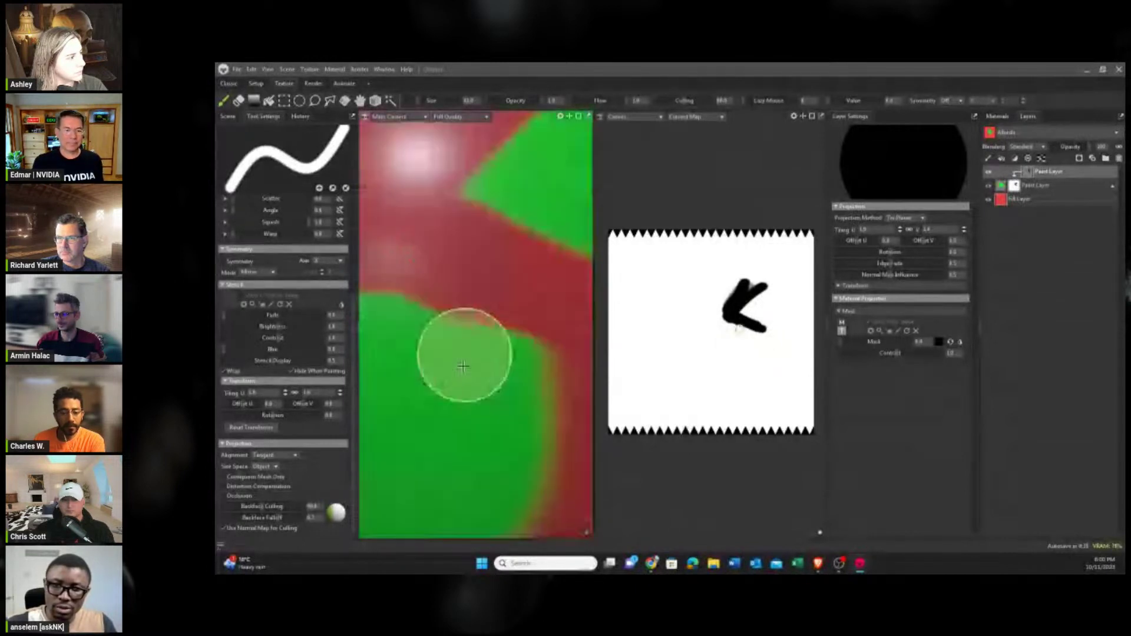
pyautogui.scroll(-3, 463, 365)
pyautogui.moveTo(462, 353); pyautogui.dragTo(449, 353, button='middle')
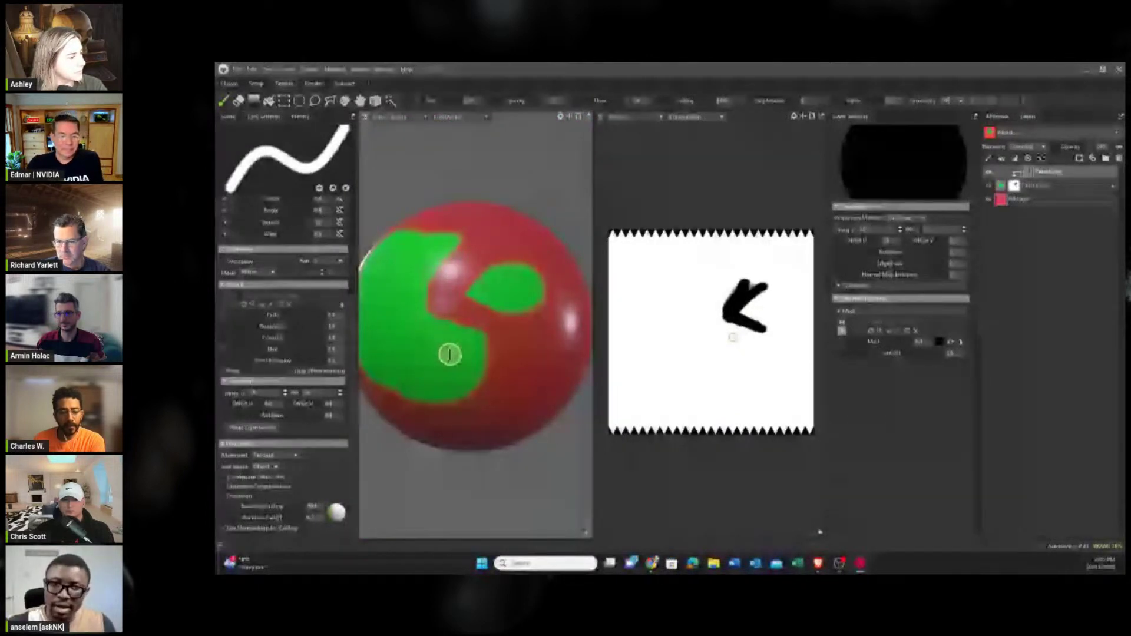
pyautogui.moveTo(458, 358)
pyautogui.keyDown('alt'); pyautogui.mouseDown()
pyautogui.moveTo(496, 357)
pyautogui.moveTo(417, 359)
pyautogui.moveTo(463, 359)
pyautogui.mouseUp(); pyautogui.keyUp('alt')
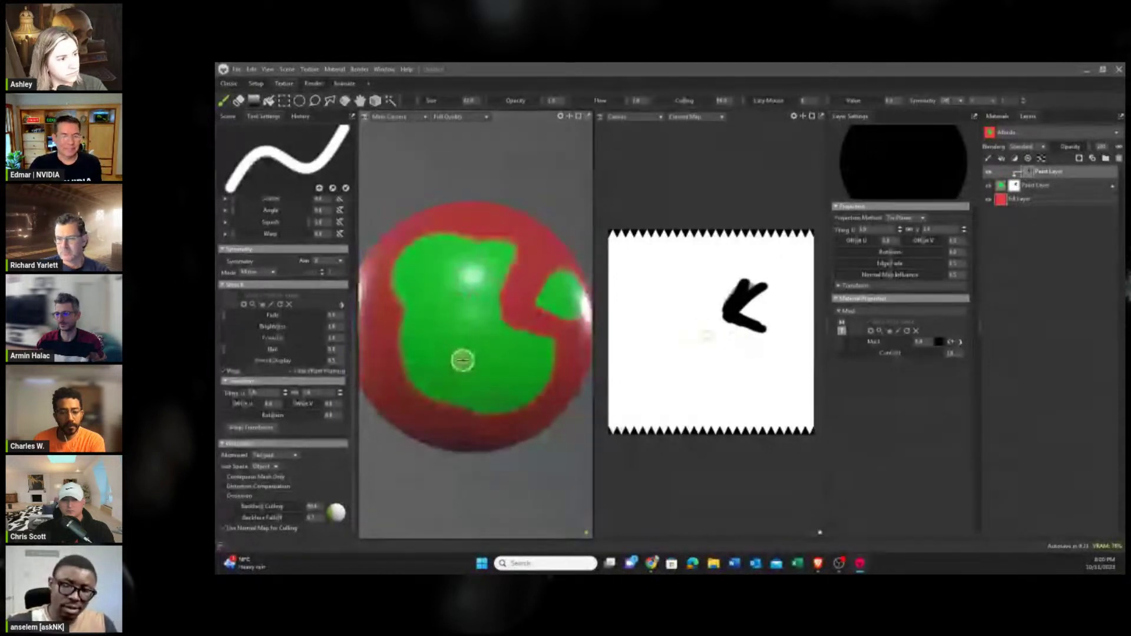
pyautogui.keyDown('alt'); pyautogui.moveTo(480, 354); pyautogui.dragTo(480, 251, button='right'); pyautogui.keyUp('alt')
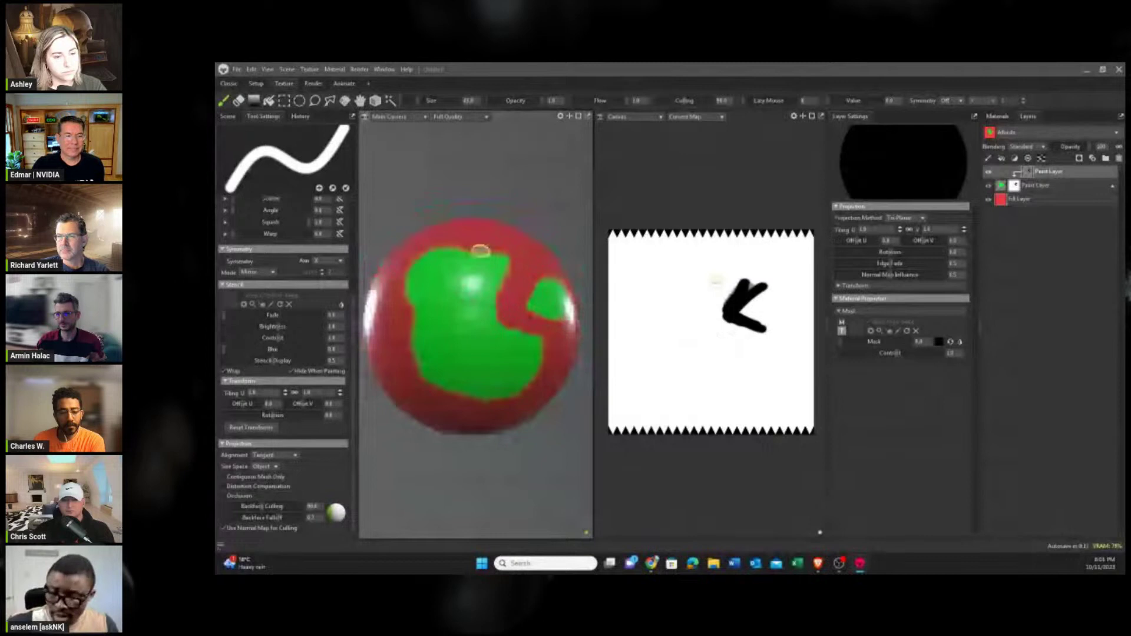
pyautogui.keyDown('alt'); pyautogui.moveTo(481, 251); pyautogui.dragTo(531, 324); pyautogui.keyUp('alt')
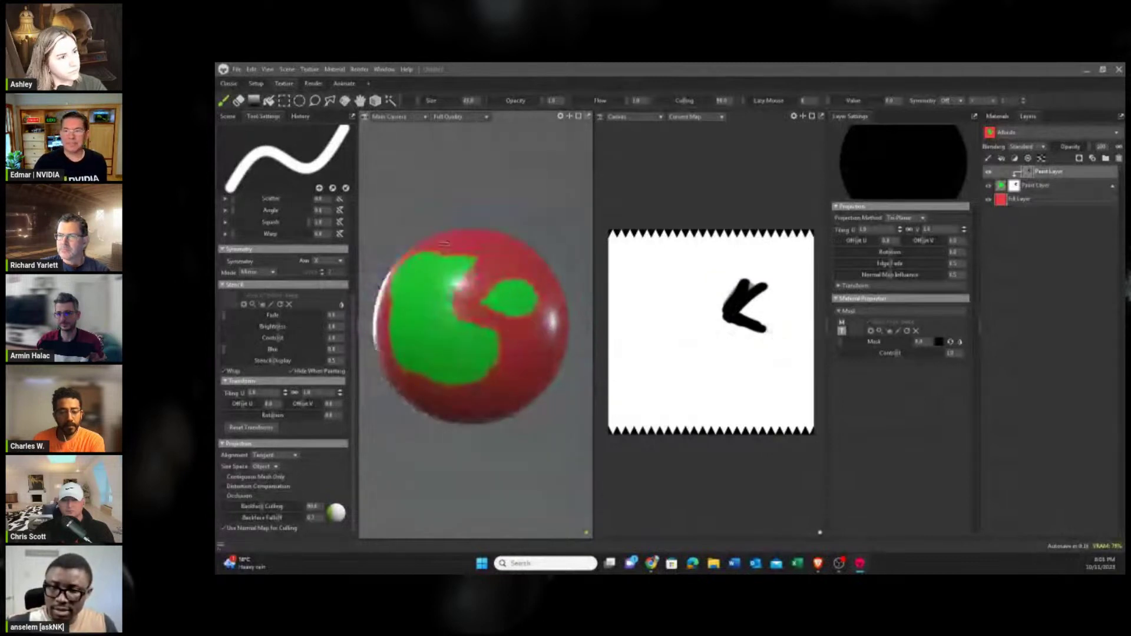
pyautogui.keyDown('alt'); pyautogui.moveTo(444, 243); pyautogui.dragTo(479, 266, button='right'); pyautogui.keyUp('alt')
pyautogui.keyDown('alt'); pyautogui.moveTo(479, 265); pyautogui.dragTo(497, 293); pyautogui.keyUp('alt')
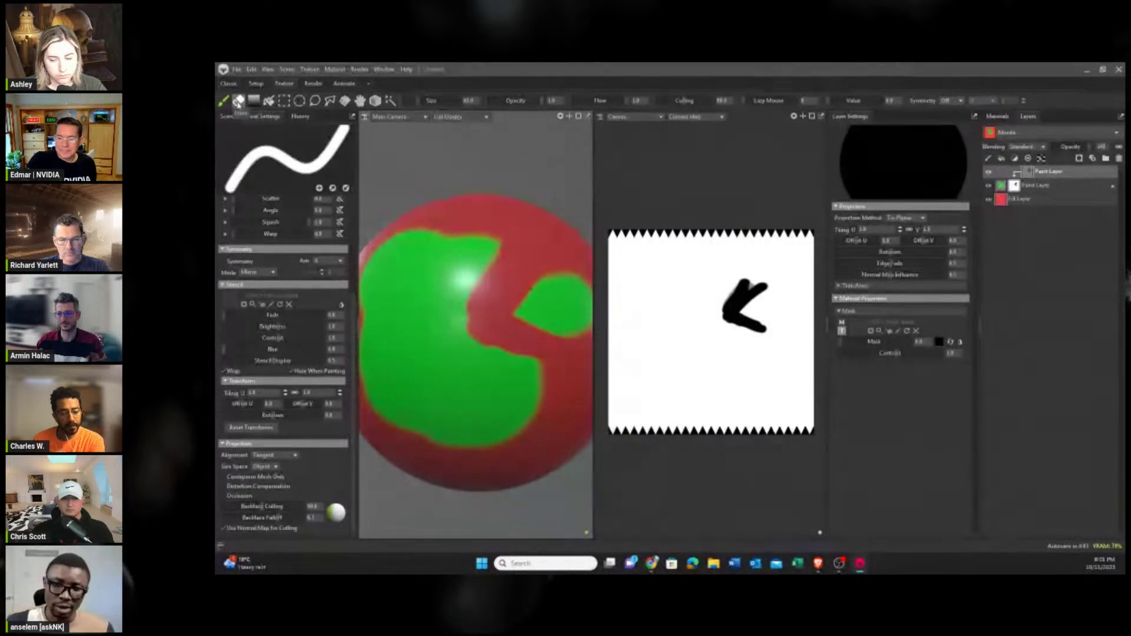
pyautogui.click(238, 101)
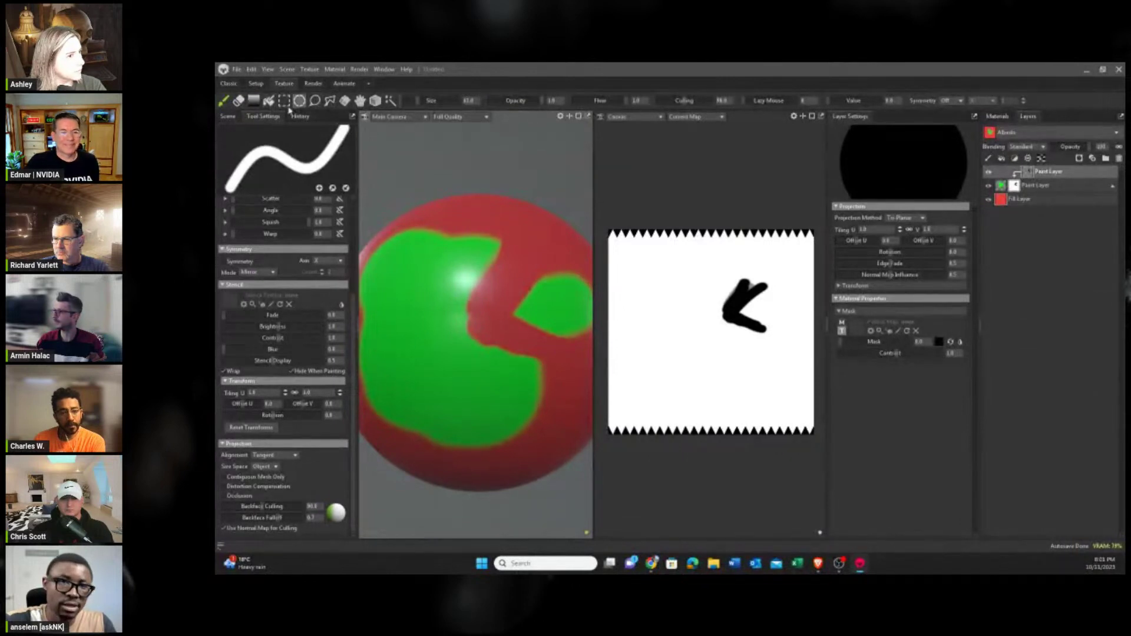
pyautogui.scroll(-4, 433, 299)
pyautogui.scroll(2, 433, 299)
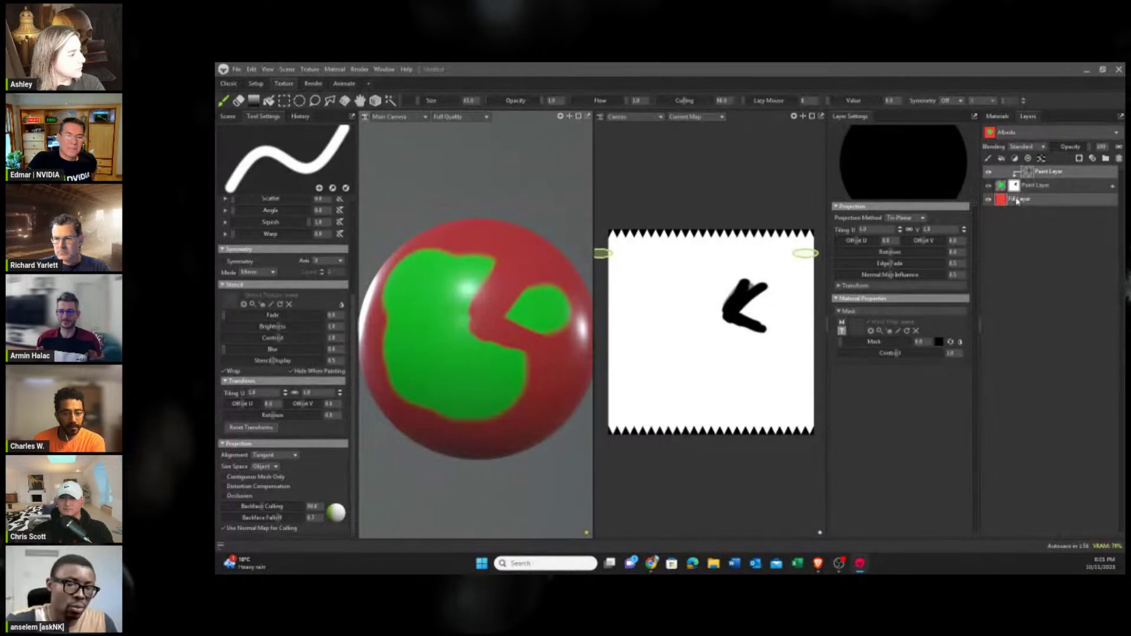
# Examine the texture project's settings, including its resolution, input maps, map list, export settings and output maps.
pyautogui.click(1000, 187)
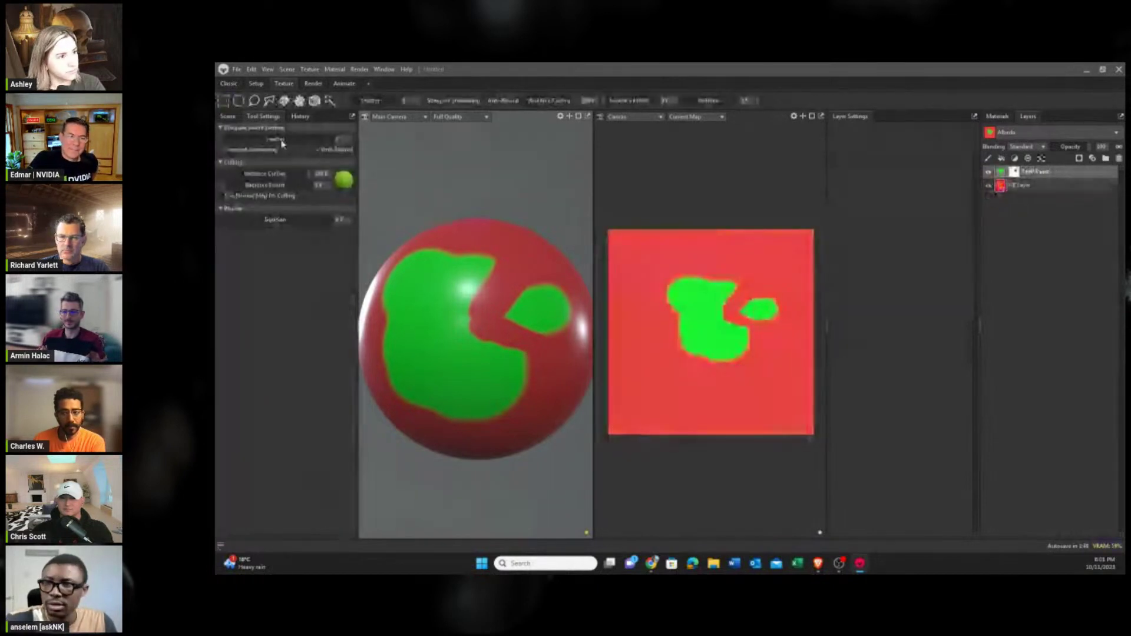
pyautogui.click(228, 116)
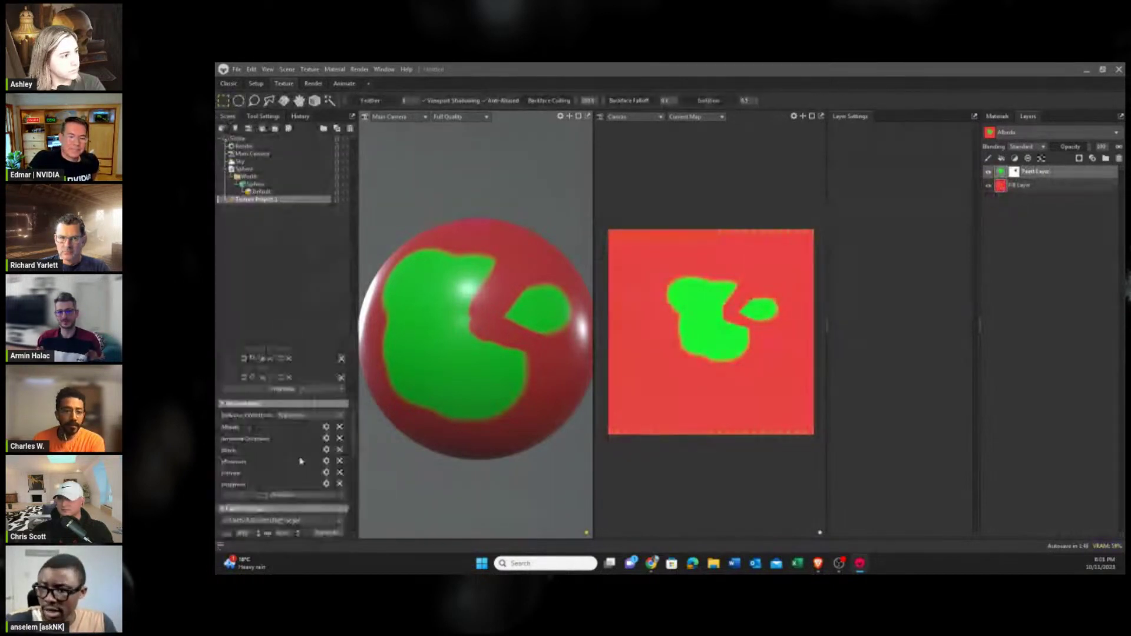
pyautogui.scroll(3, 300, 461)
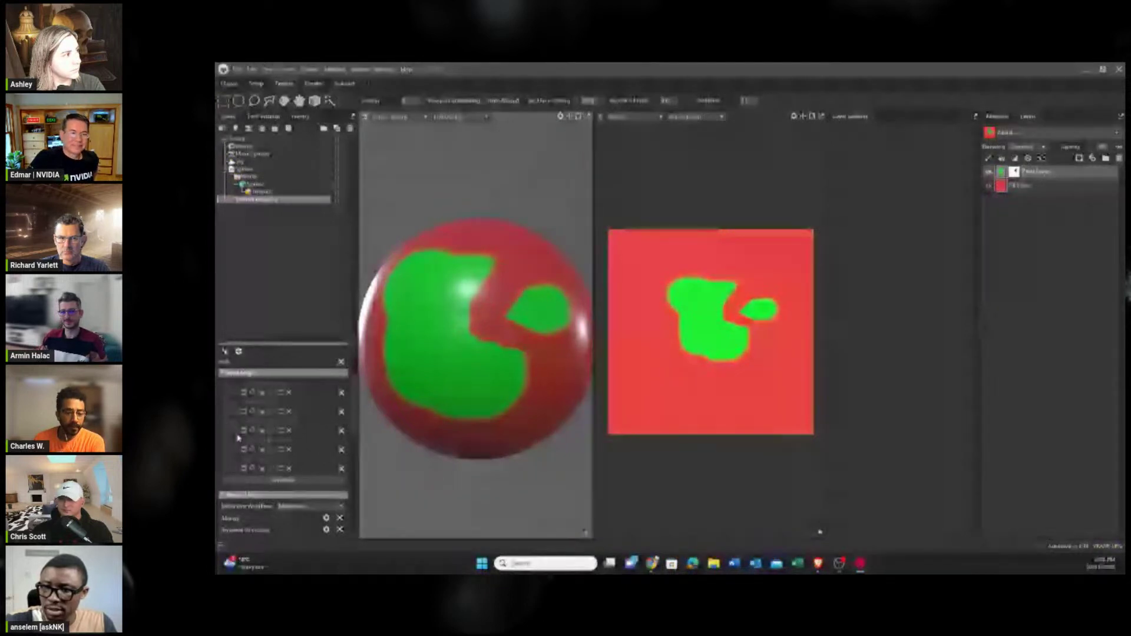
pyautogui.scroll(-5, 238, 438)
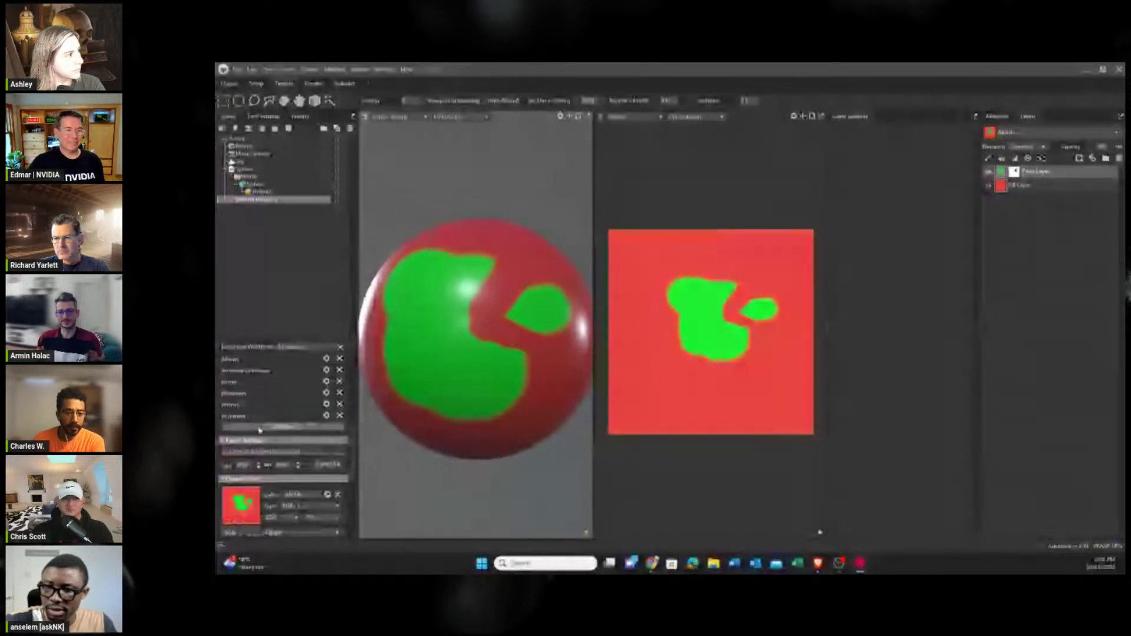
pyautogui.scroll(-3, 259, 448)
pyautogui.scroll(-1, 259, 486)
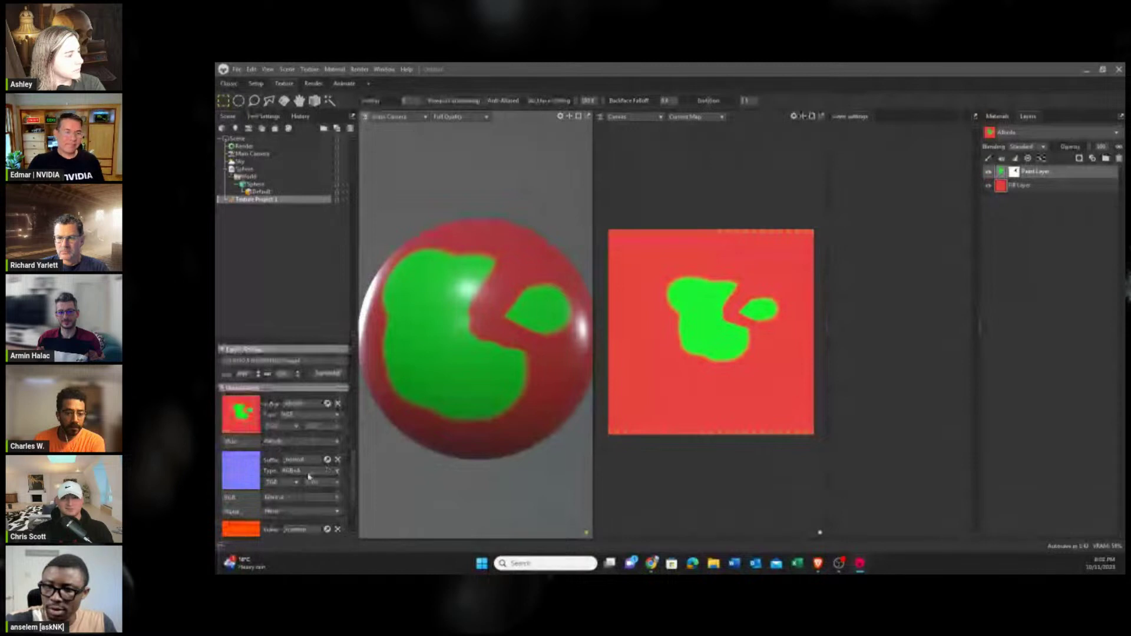
pyautogui.scroll(-3, 308, 477)
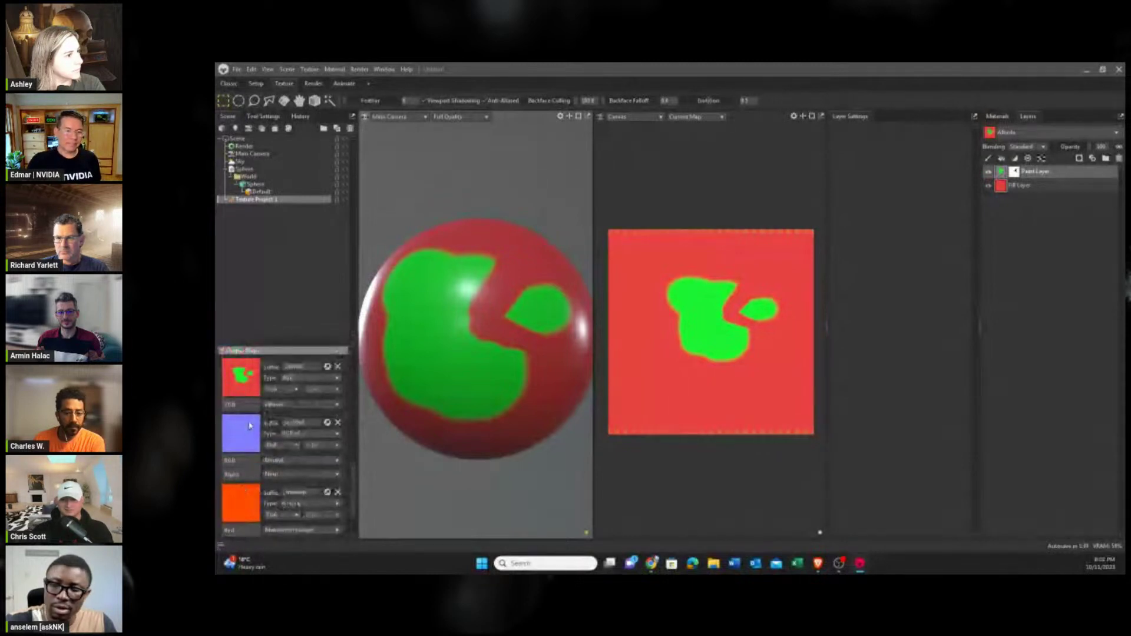
pyautogui.scroll(3, 253, 430)
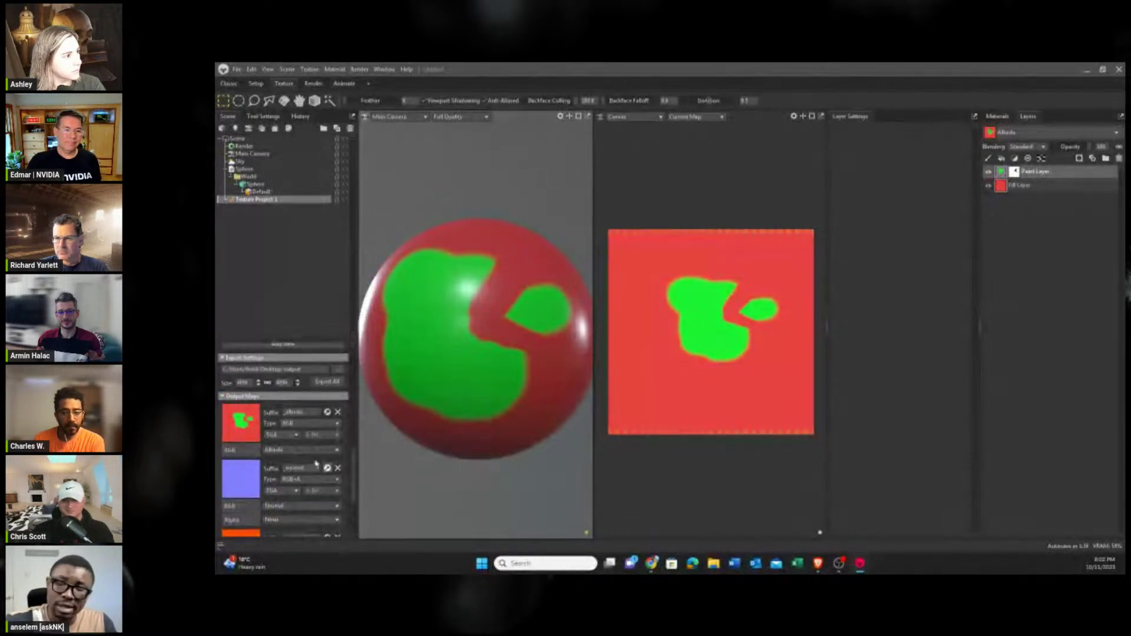
pyautogui.scroll(-3, 279, 463)
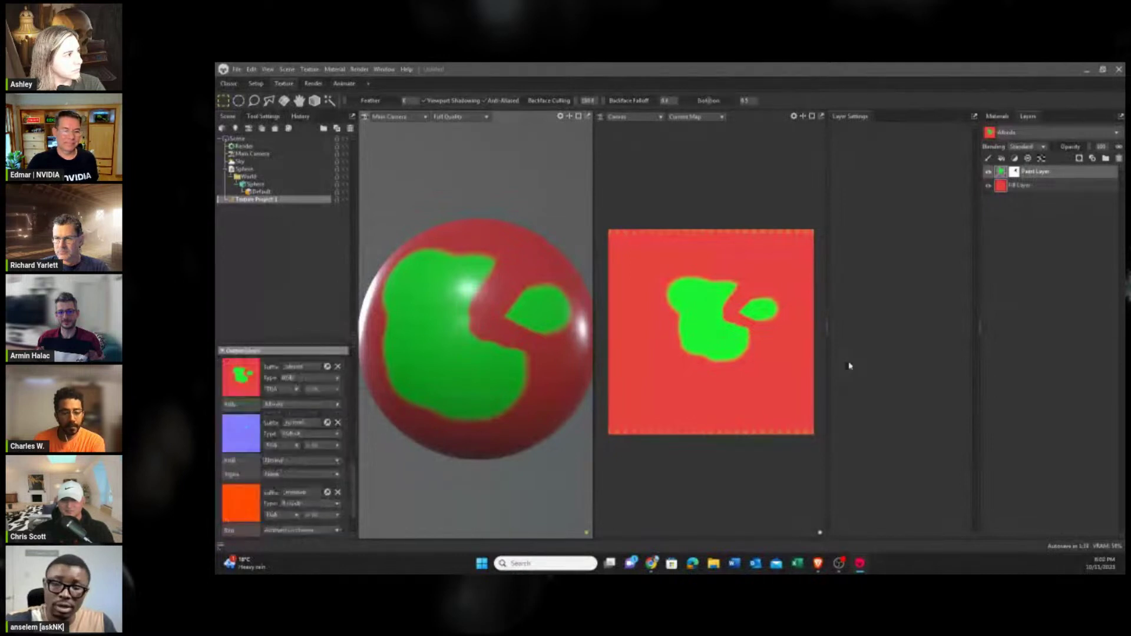
pyautogui.scroll(2, 281, 364)
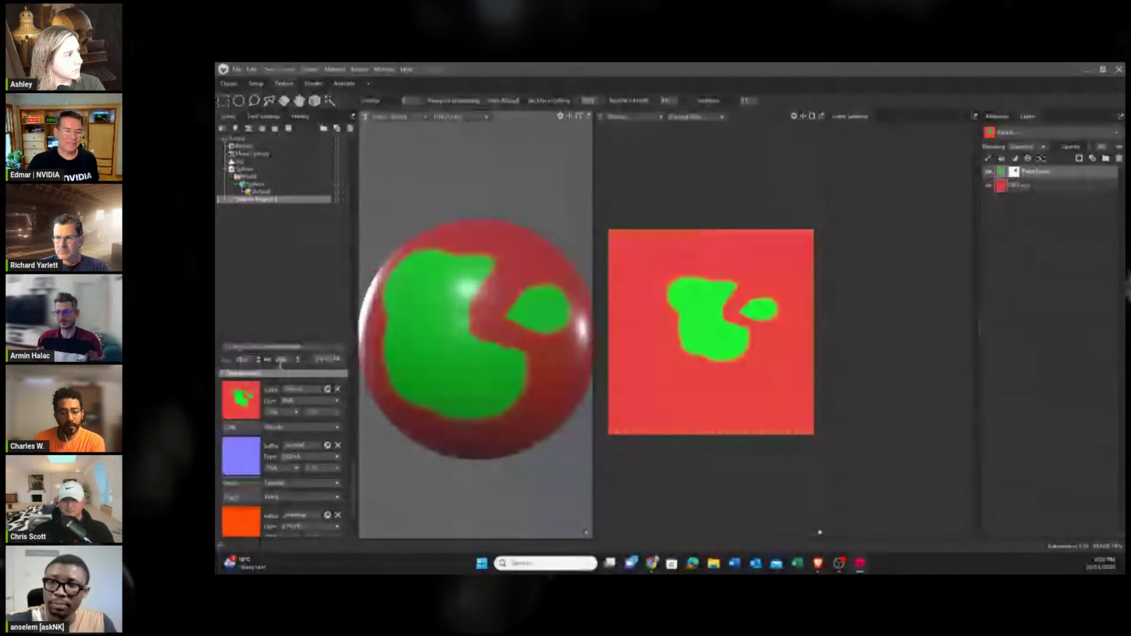
pyautogui.scroll(3, 280, 363)
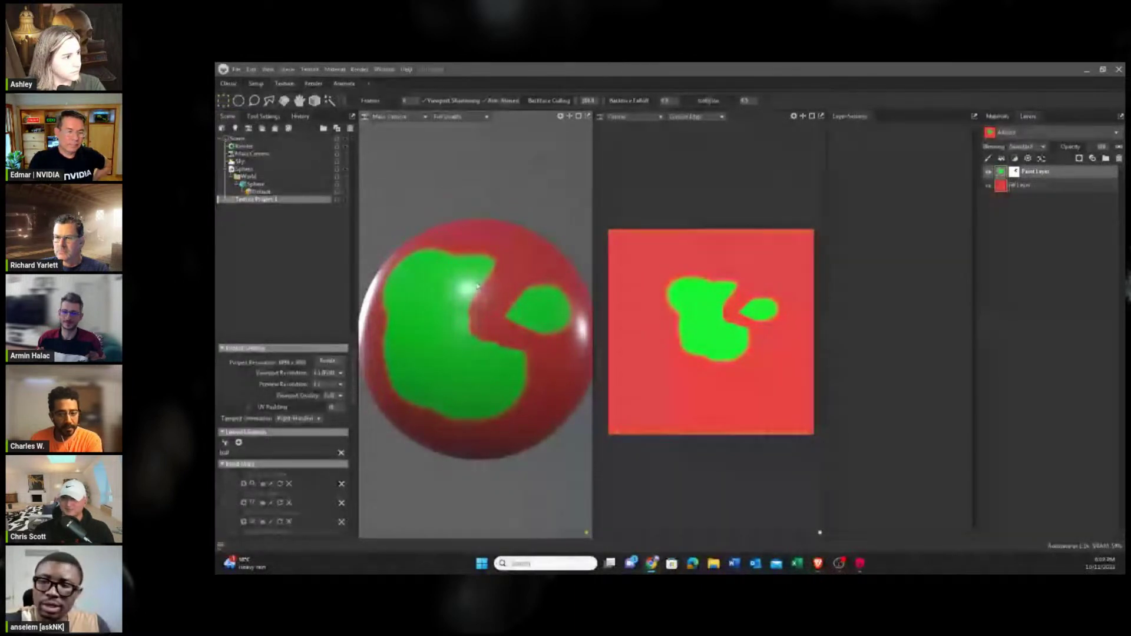
# Activate the brush on the green paint layer and review its brush tip, symmetry, stencil and projection settings.
pyautogui.click(263, 116)
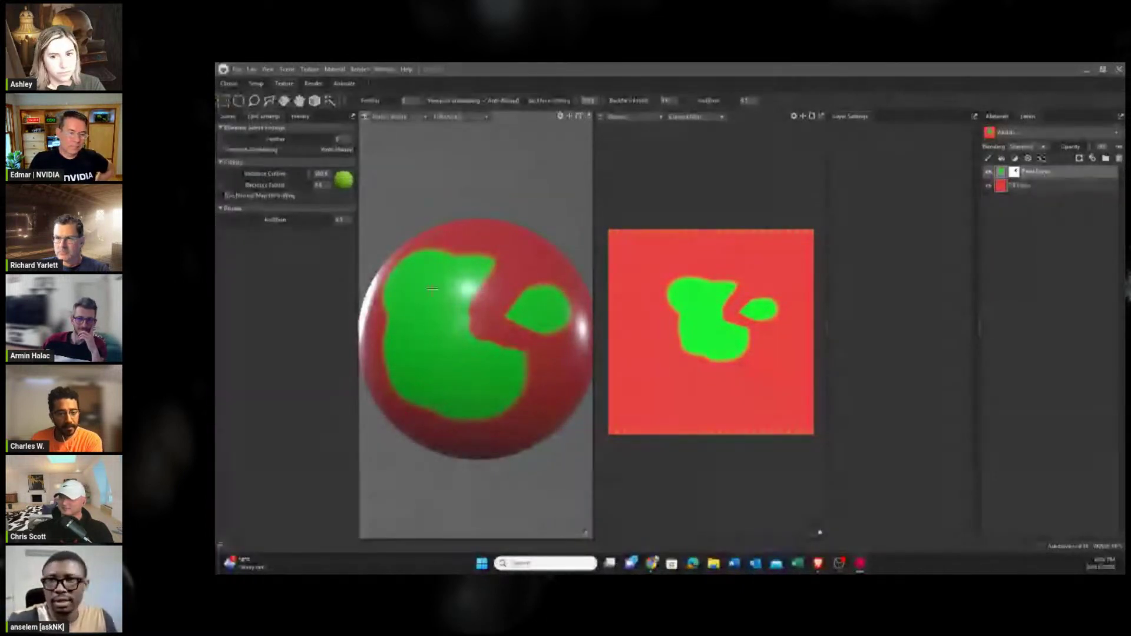
pyautogui.click(227, 116)
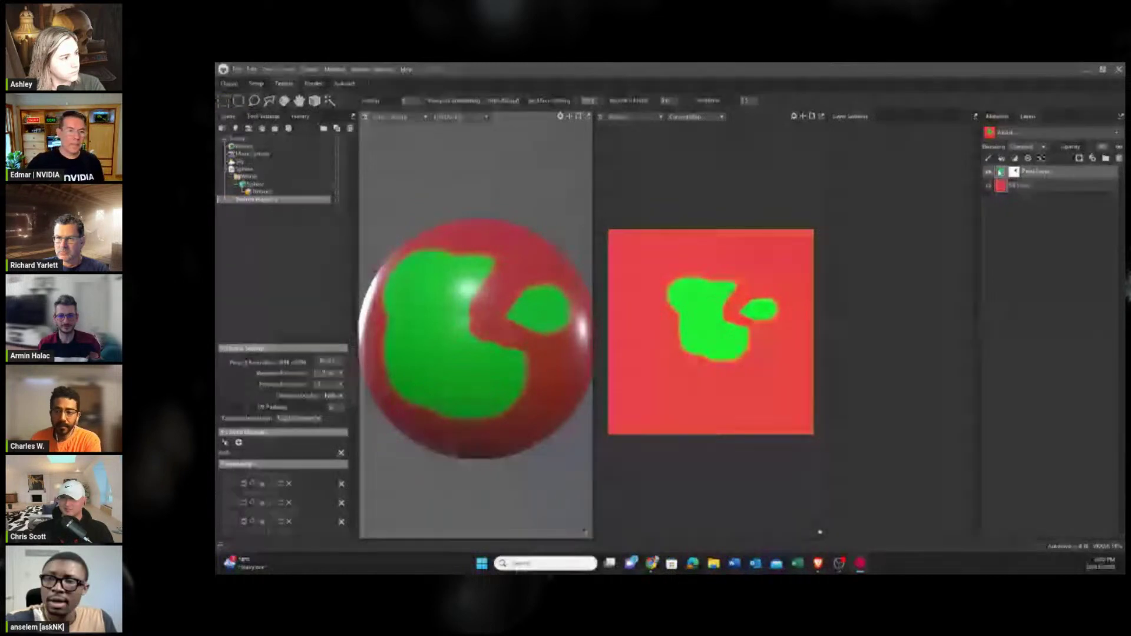
pyautogui.click(989, 159)
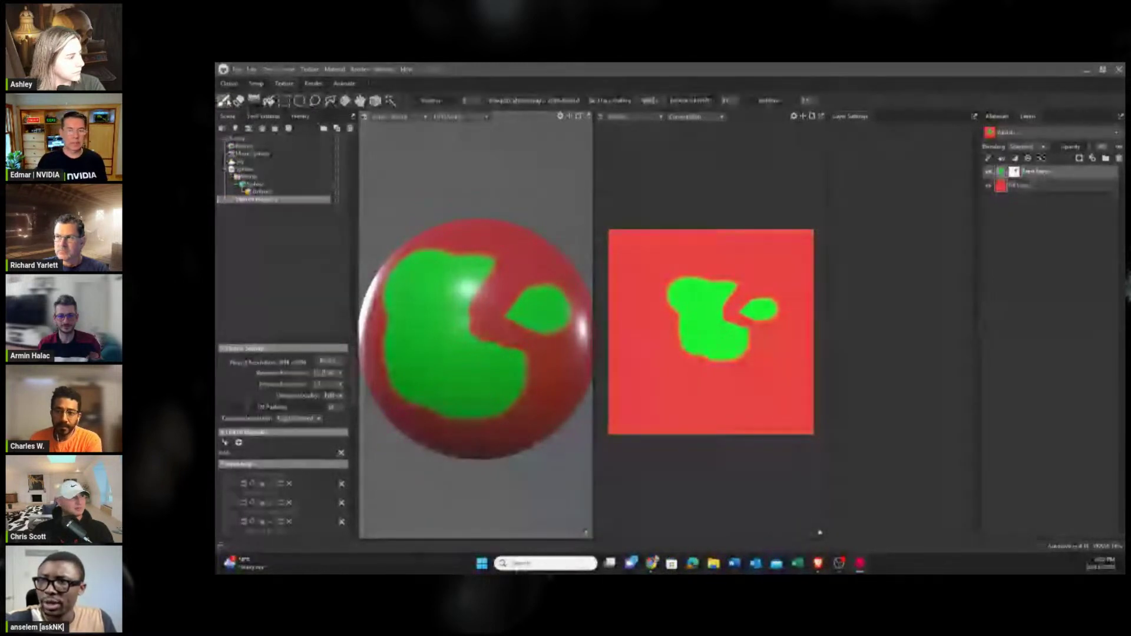
pyautogui.click(224, 100)
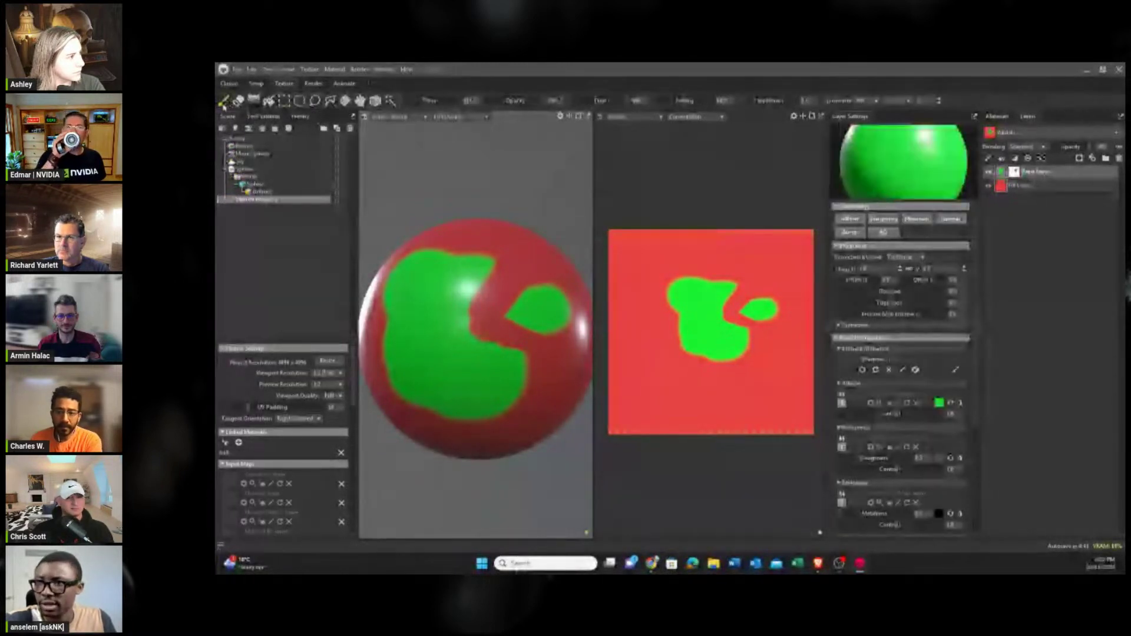
pyautogui.click(264, 118)
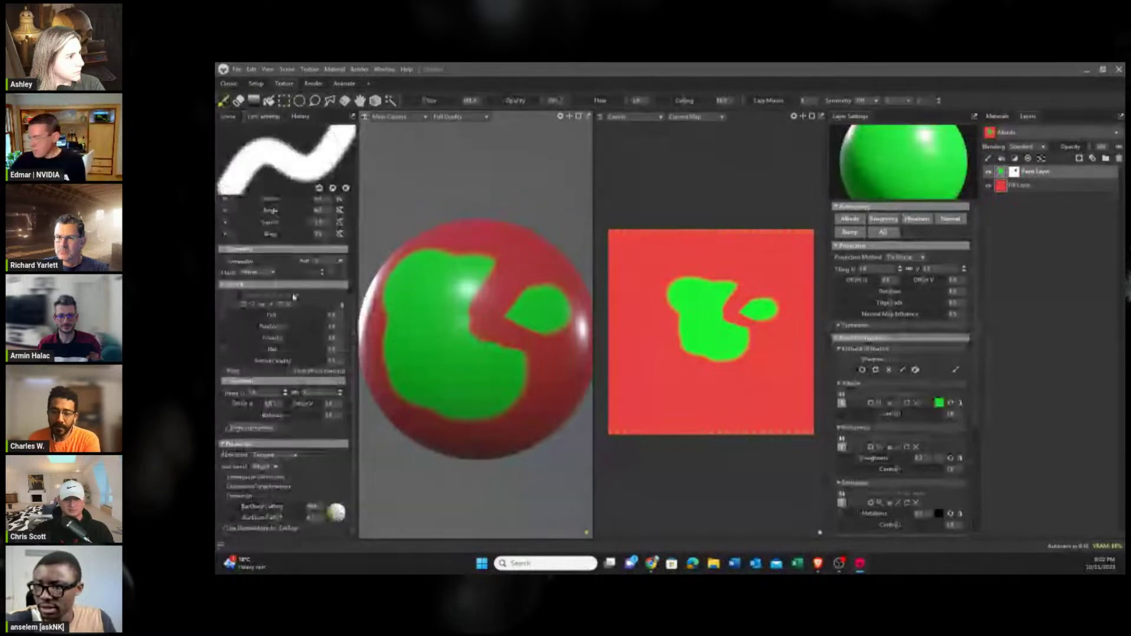
pyautogui.scroll(4, 294, 289)
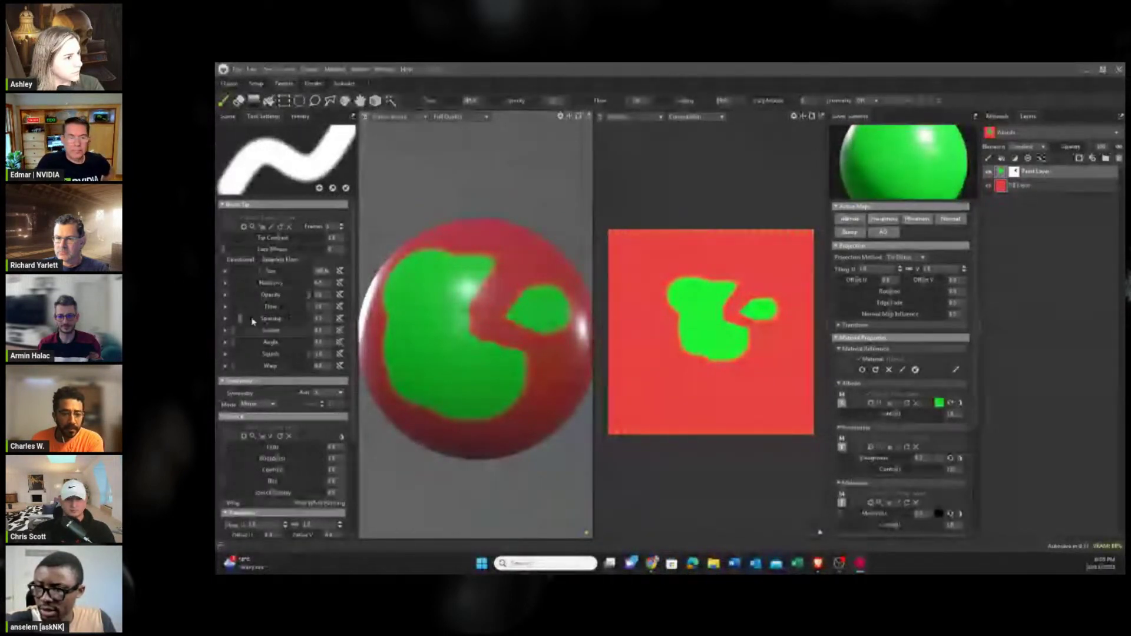
pyautogui.scroll(-3, 278, 323)
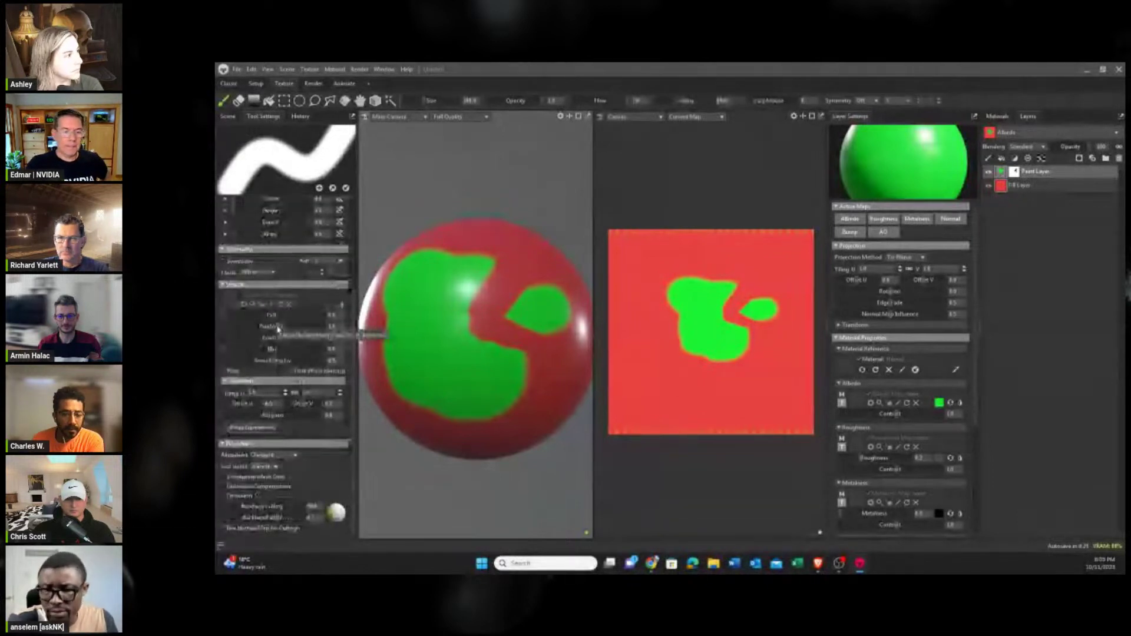
pyautogui.scroll(3, 278, 327)
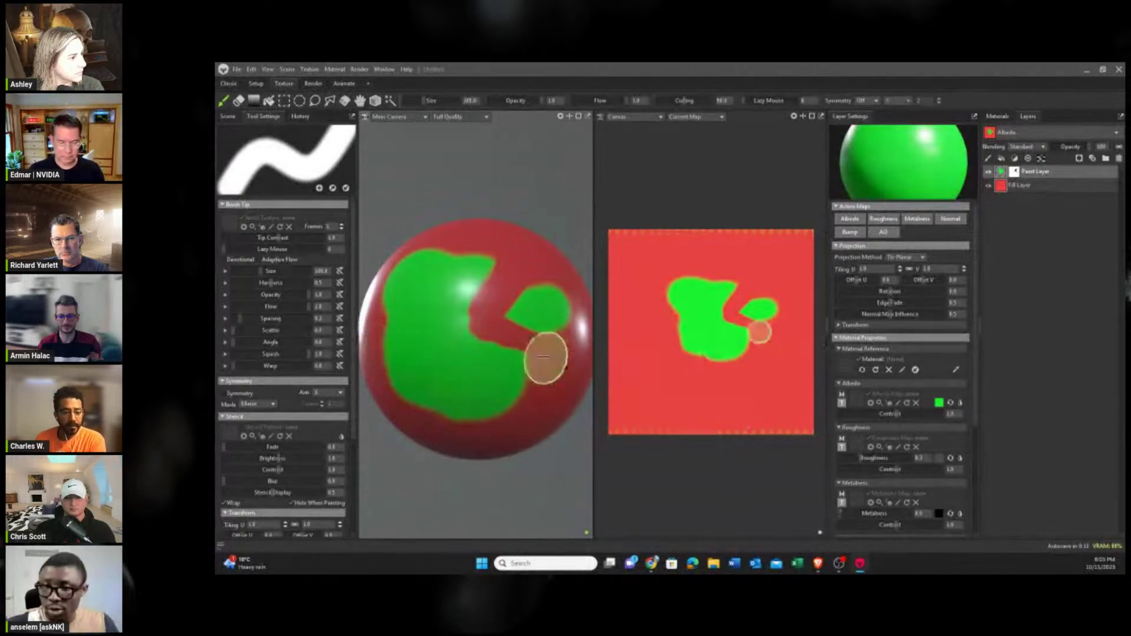
# Look at the Animate workspace, move the playhead to near the timeline's middle, and return to the Texture workspace.
pyautogui.scroll(-5, 539, 357)
pyautogui.moveTo(455, 434)
pyautogui.keyDown('alt'); pyautogui.mouseDown()
pyautogui.moveTo(530, 389)
pyautogui.moveTo(466, 425)
pyautogui.mouseUp(); pyautogui.keyUp('alt')
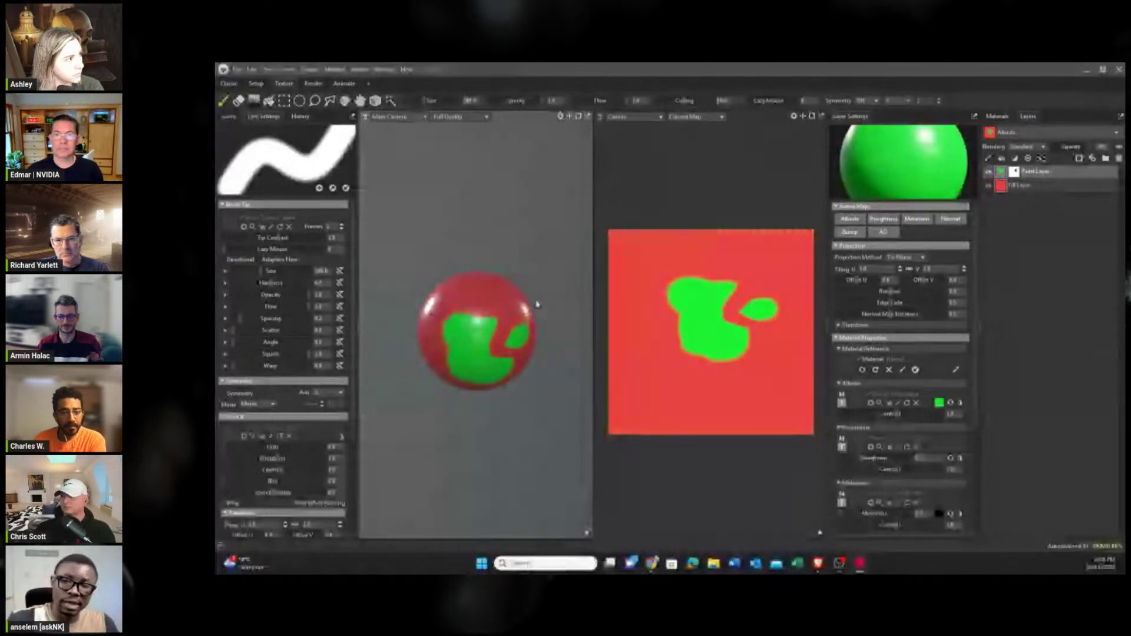
pyautogui.click(341, 84)
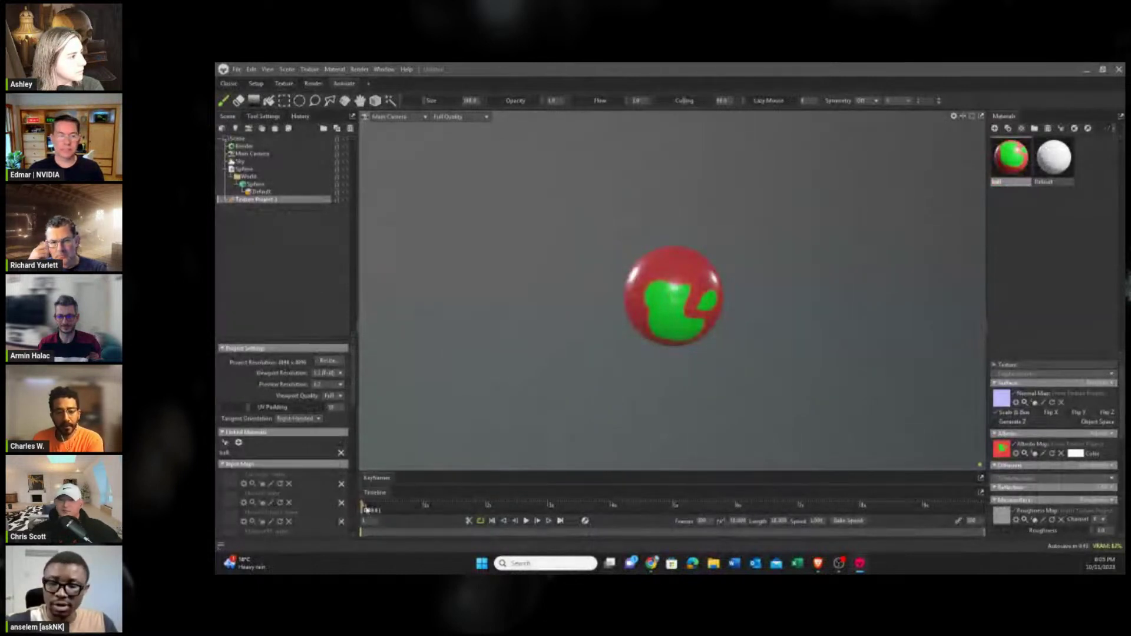
pyautogui.click(654, 505)
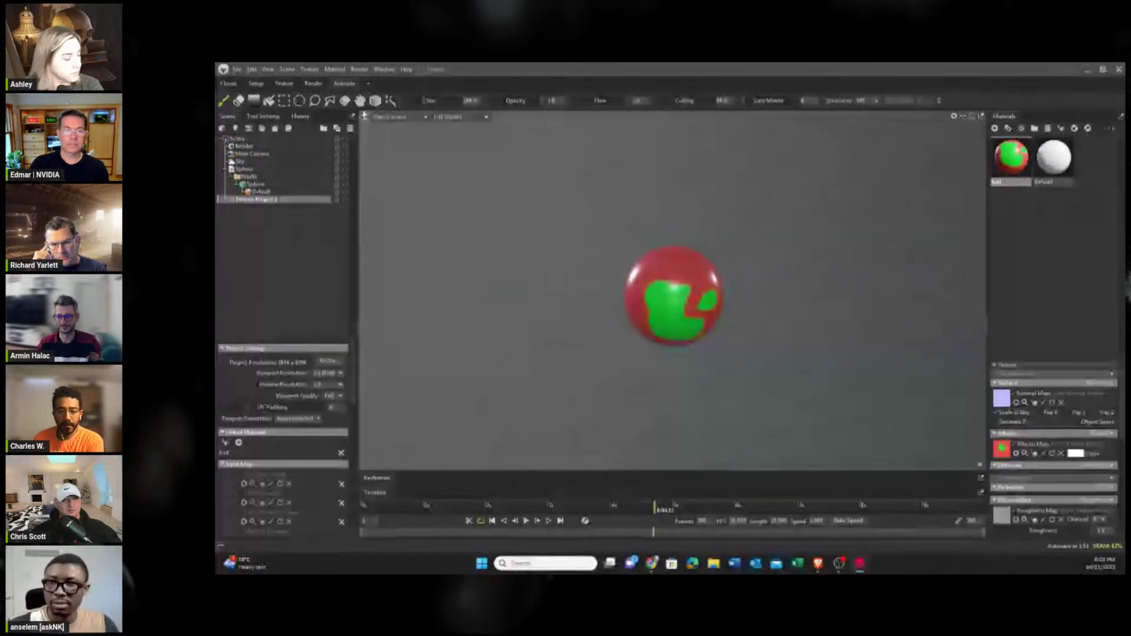
pyautogui.click(283, 83)
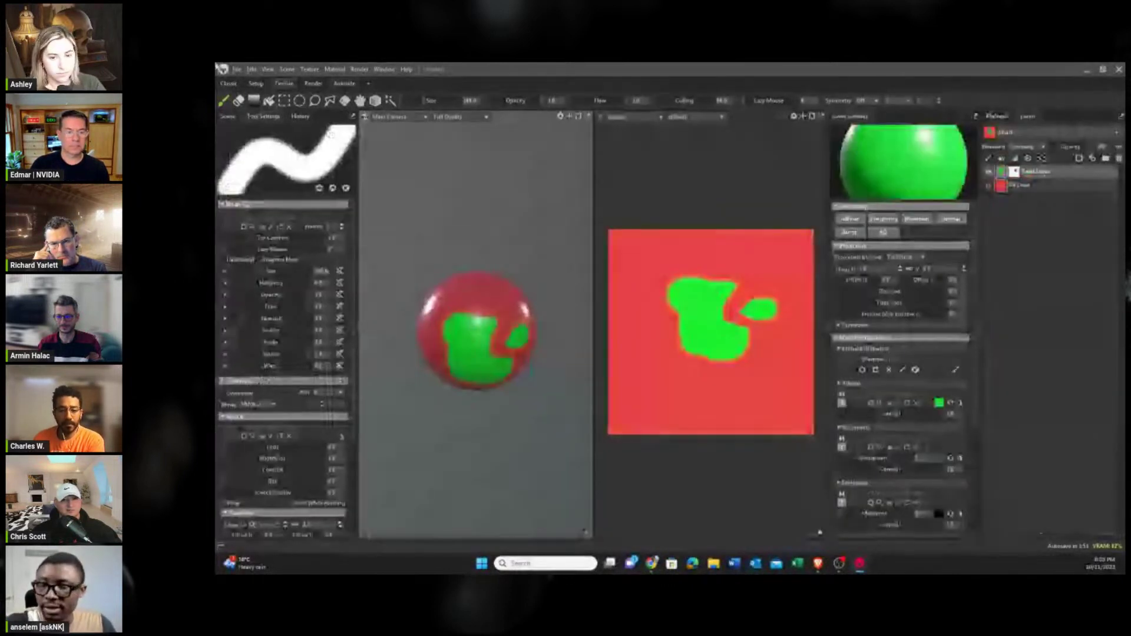
pyautogui.click(235, 85)
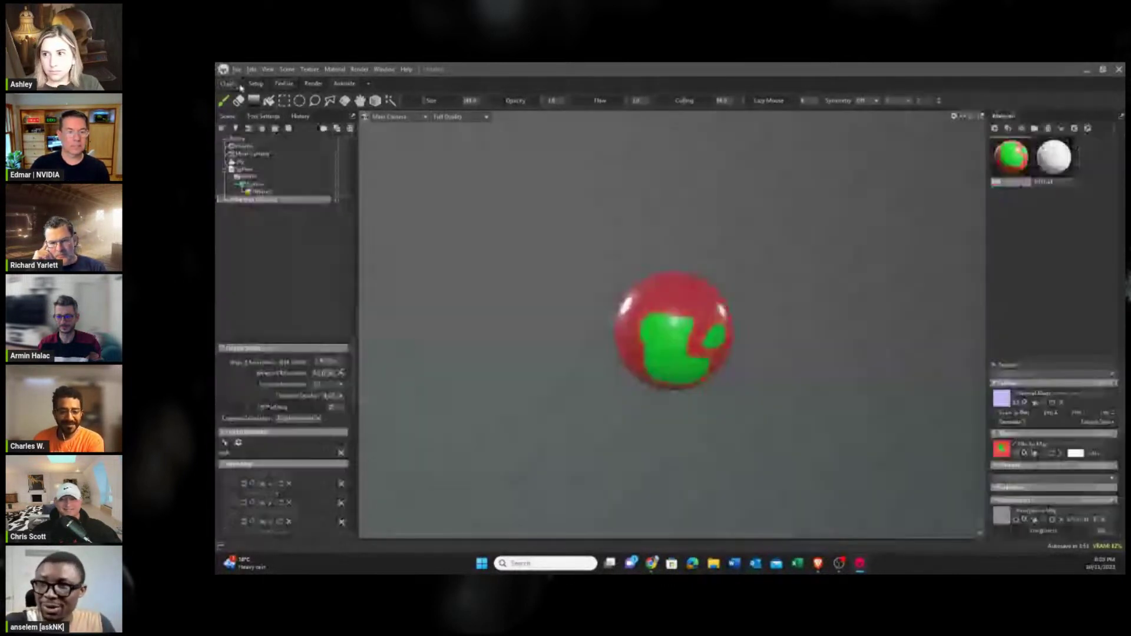
pyautogui.click(285, 87)
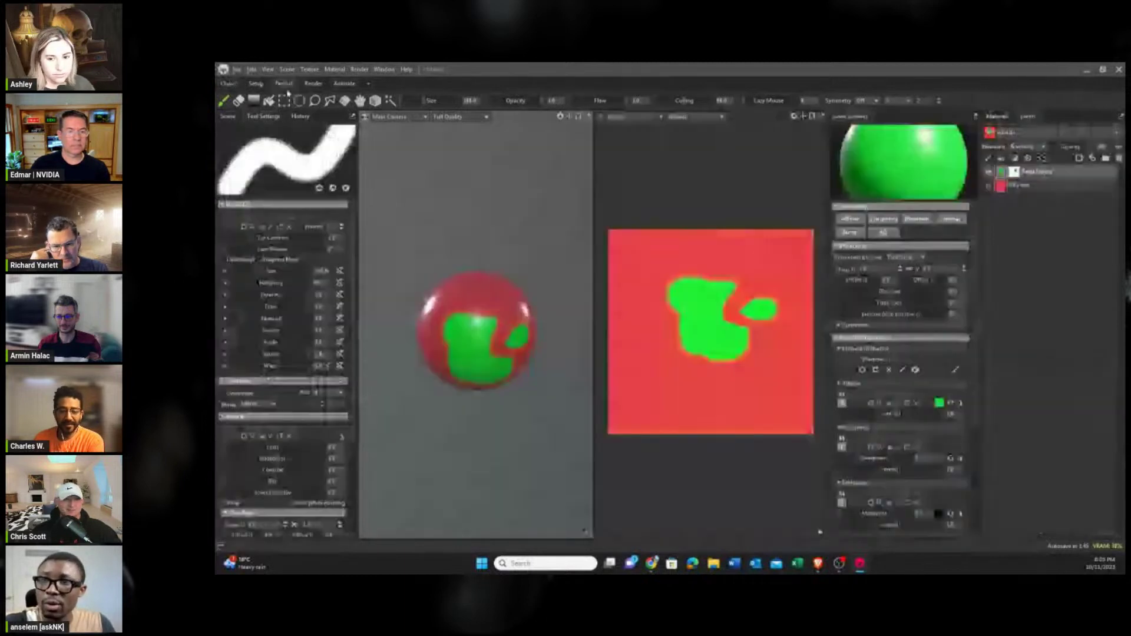
# Open the asset library beside the sphere and browse its Brushes, Materials and Textures categories.
pyautogui.click(384, 68)
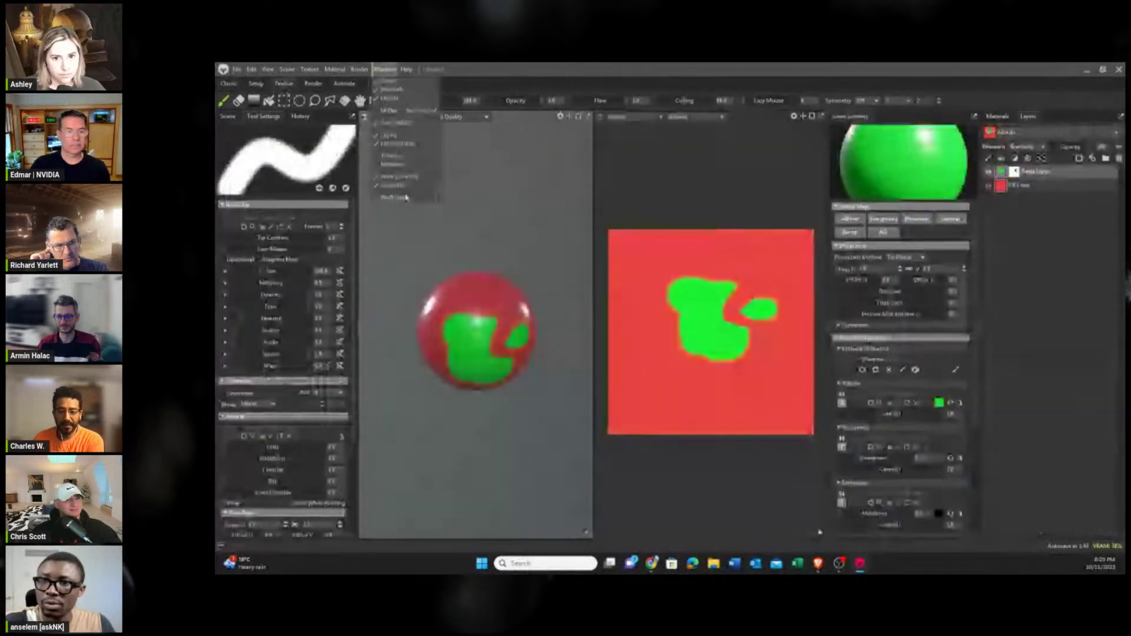
pyautogui.click(400, 120)
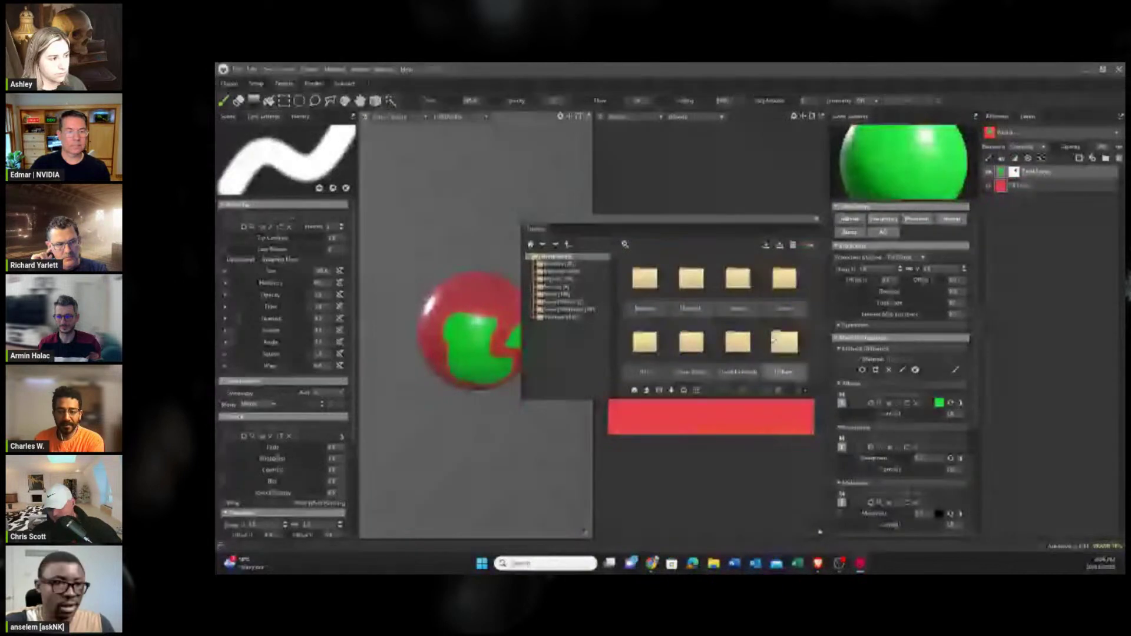
pyautogui.moveTo(608, 219); pyautogui.dragTo(705, 236)
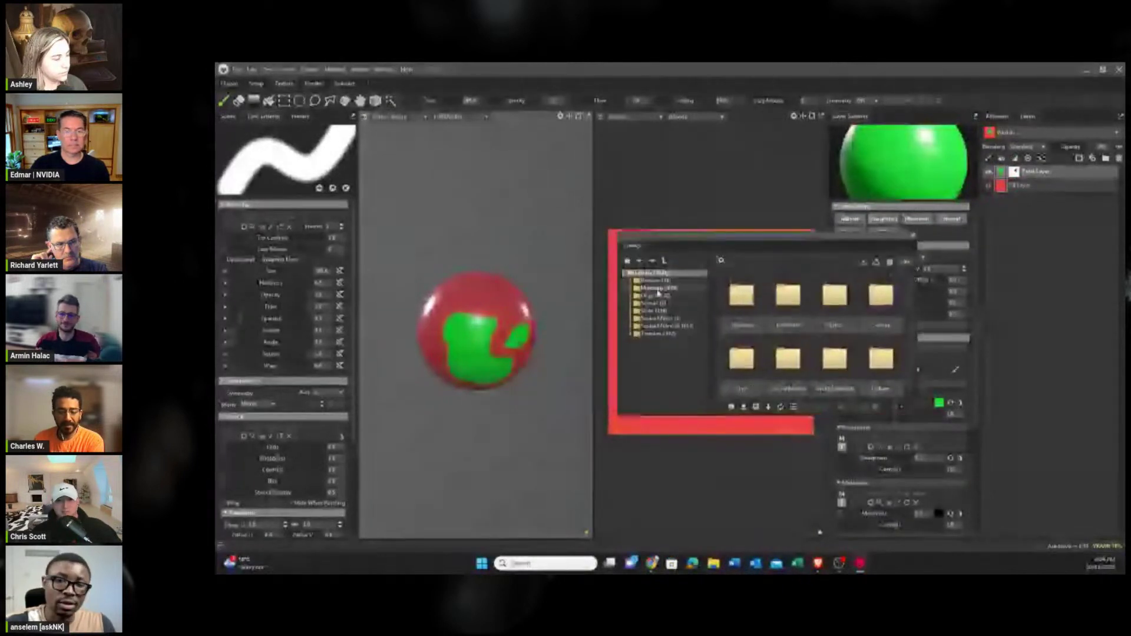
pyautogui.click(646, 282)
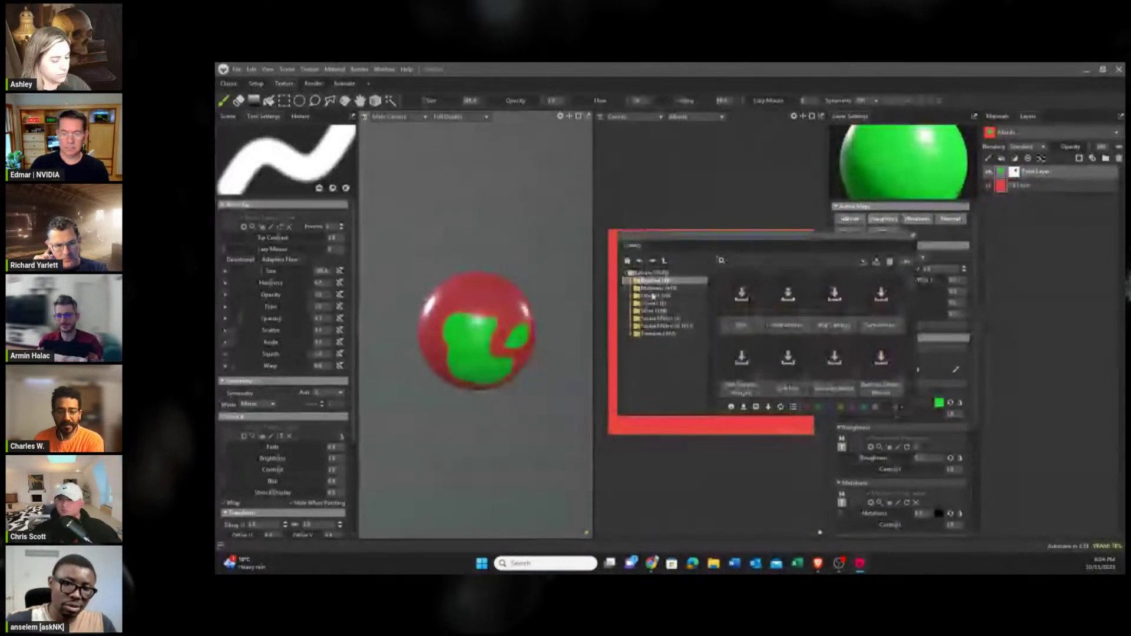
pyautogui.click(651, 288)
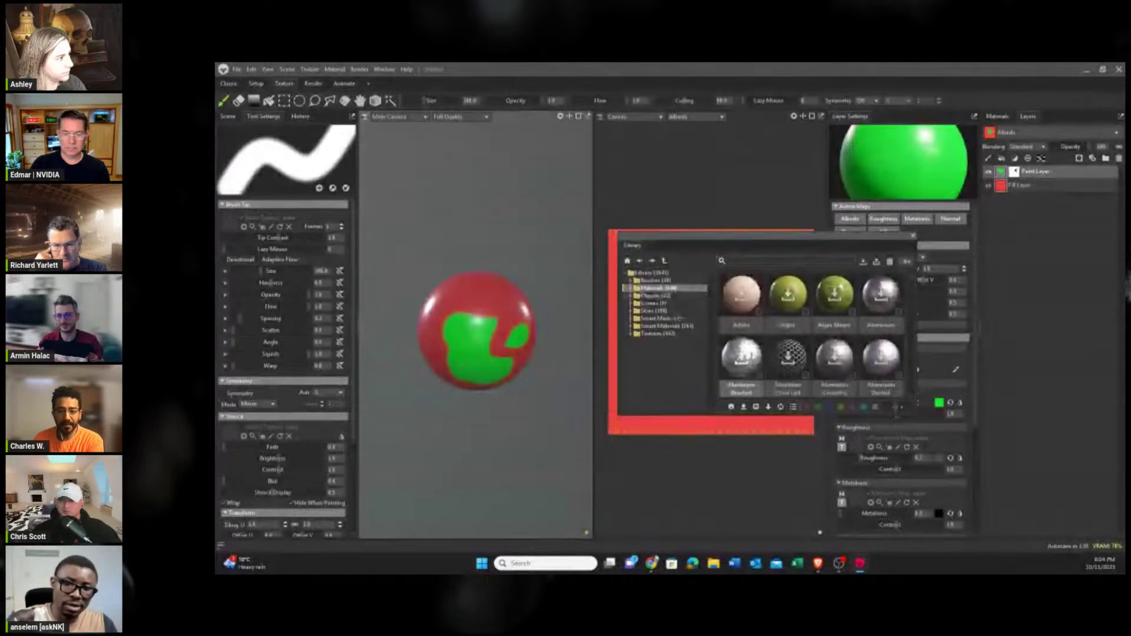
pyautogui.scroll(-8, 755, 356)
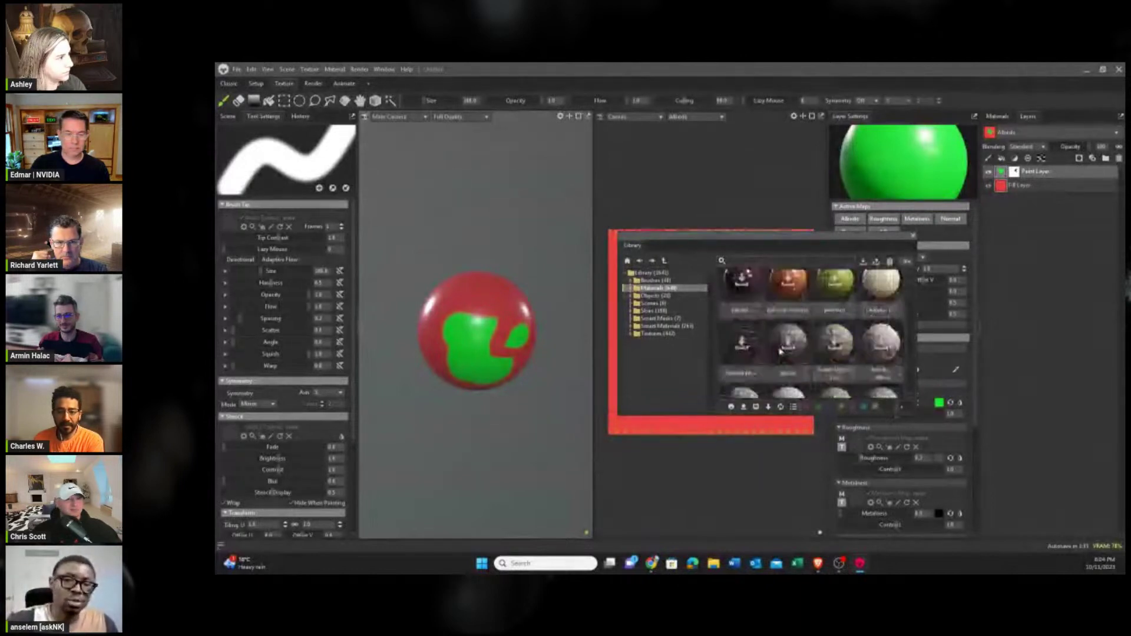
pyautogui.scroll(-6, 783, 349)
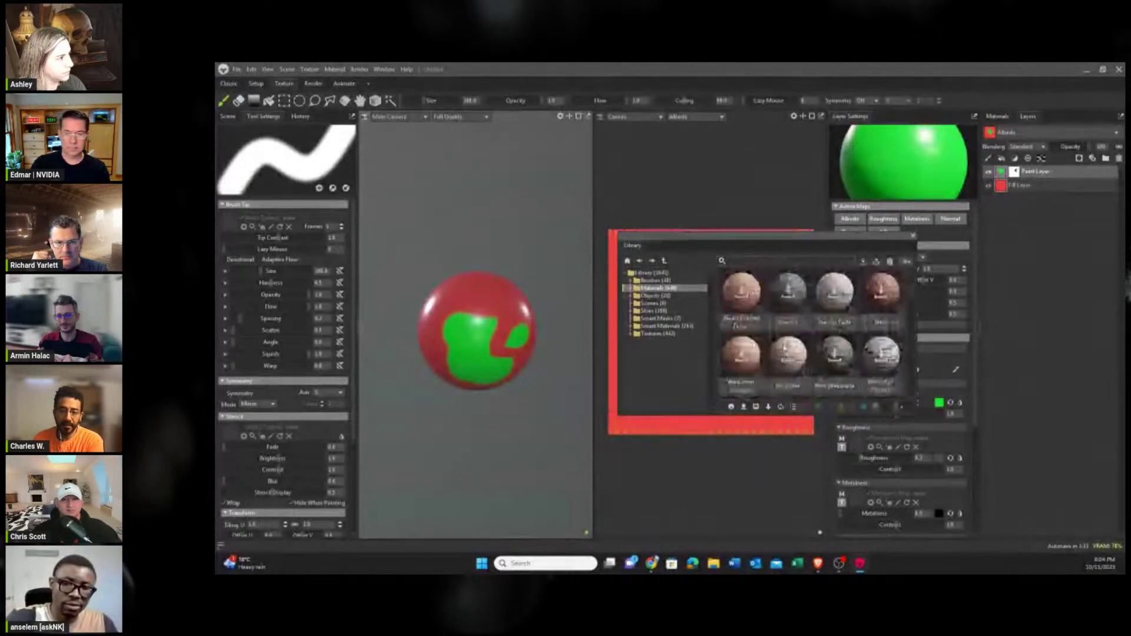
pyautogui.click(652, 333)
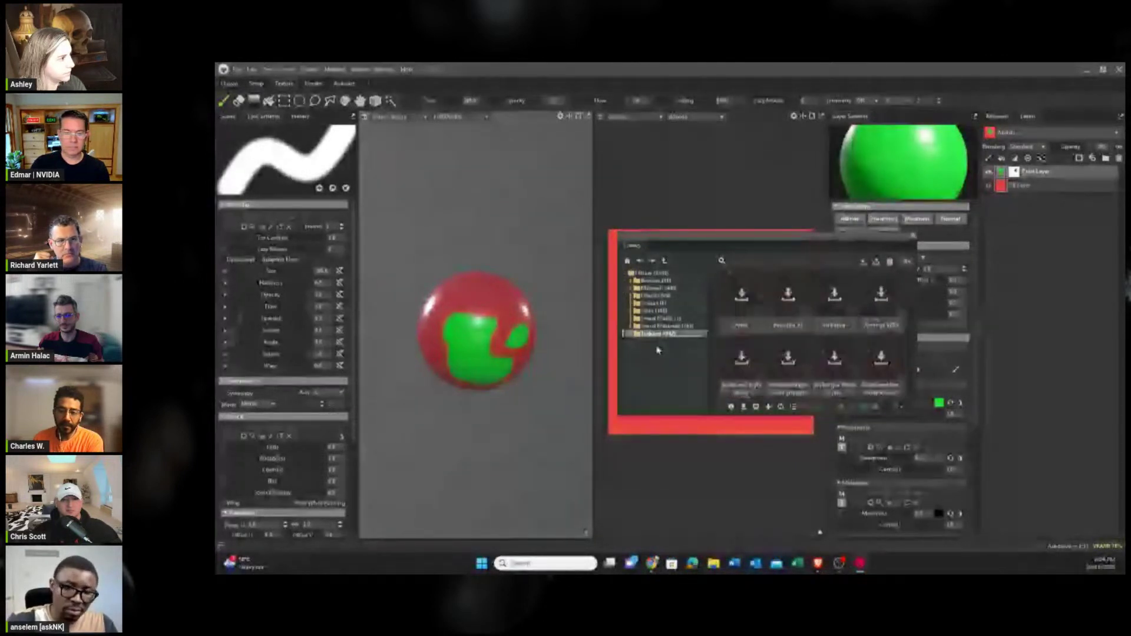
# Browse the asset library's Smart Materials, Smart Masks and Skies categories.
pyautogui.click(659, 326)
pyautogui.click(657, 318)
pyautogui.click(653, 303)
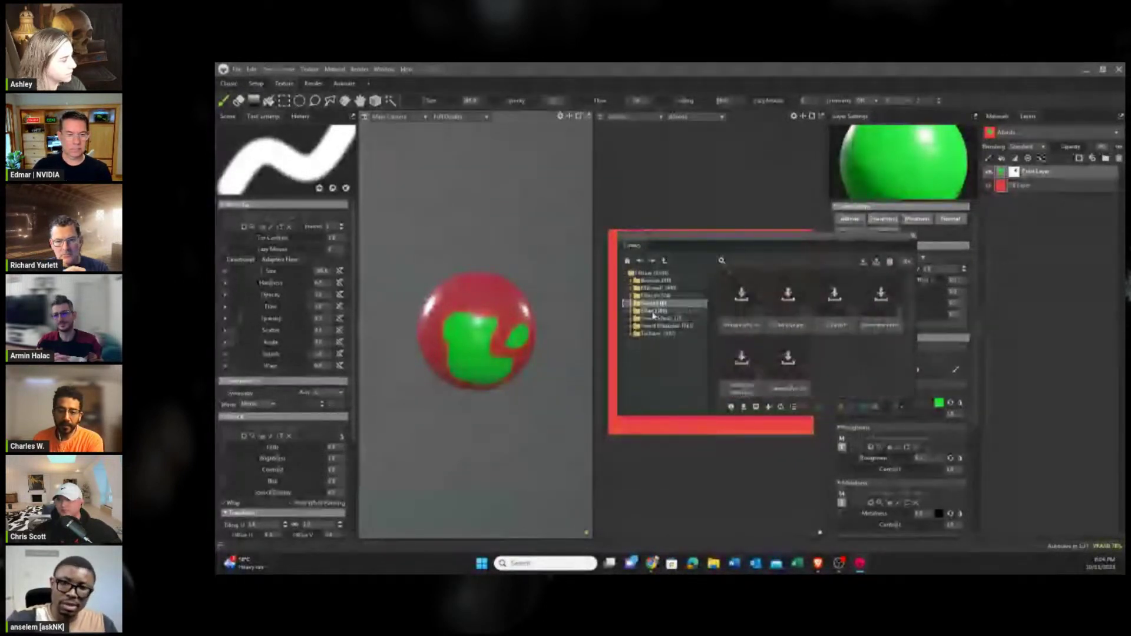
pyautogui.click(653, 312)
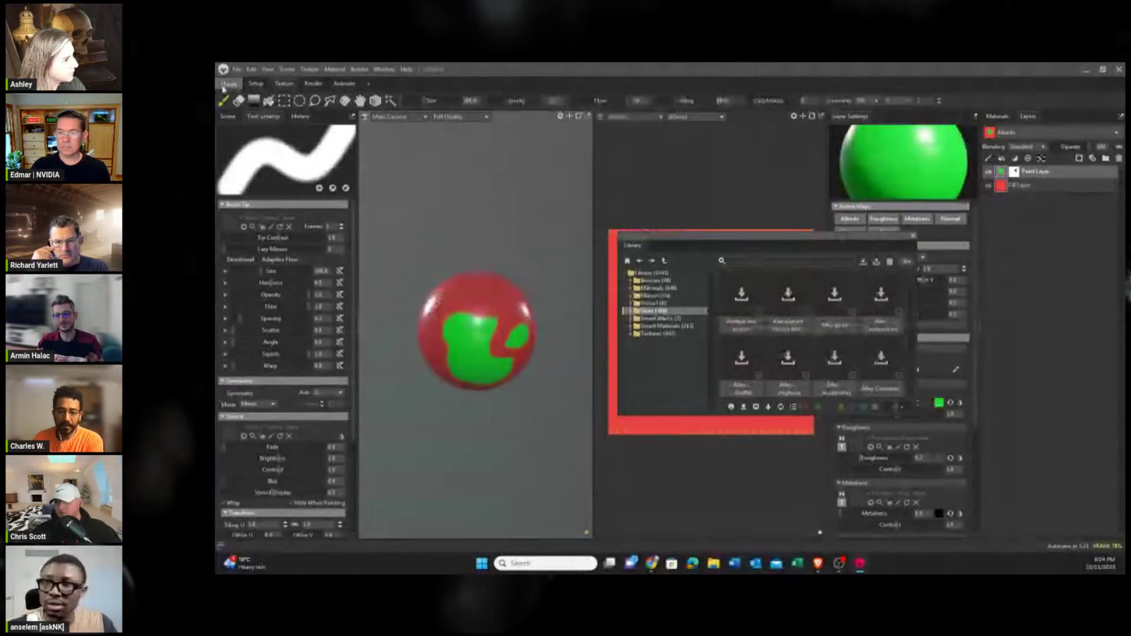
# In the Classic workspace, add a spot light, place it above and to the right of the sphere, and raise its brightness.
pyautogui.click(224, 86)
pyautogui.click(235, 129)
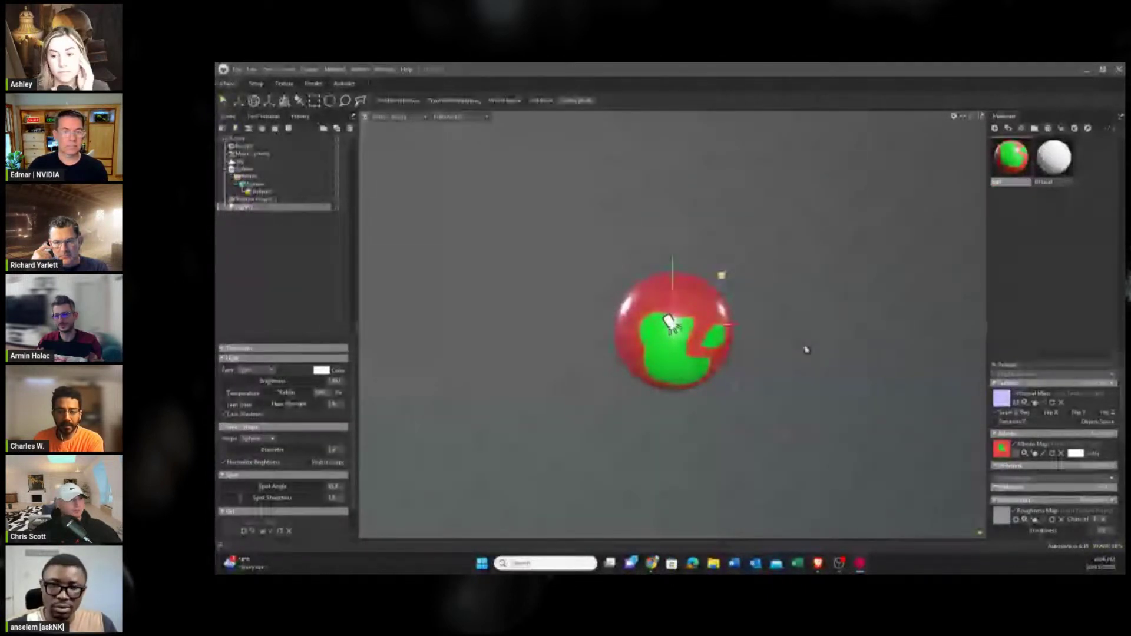
pyautogui.moveTo(807, 350); pyautogui.dragTo(926, 115)
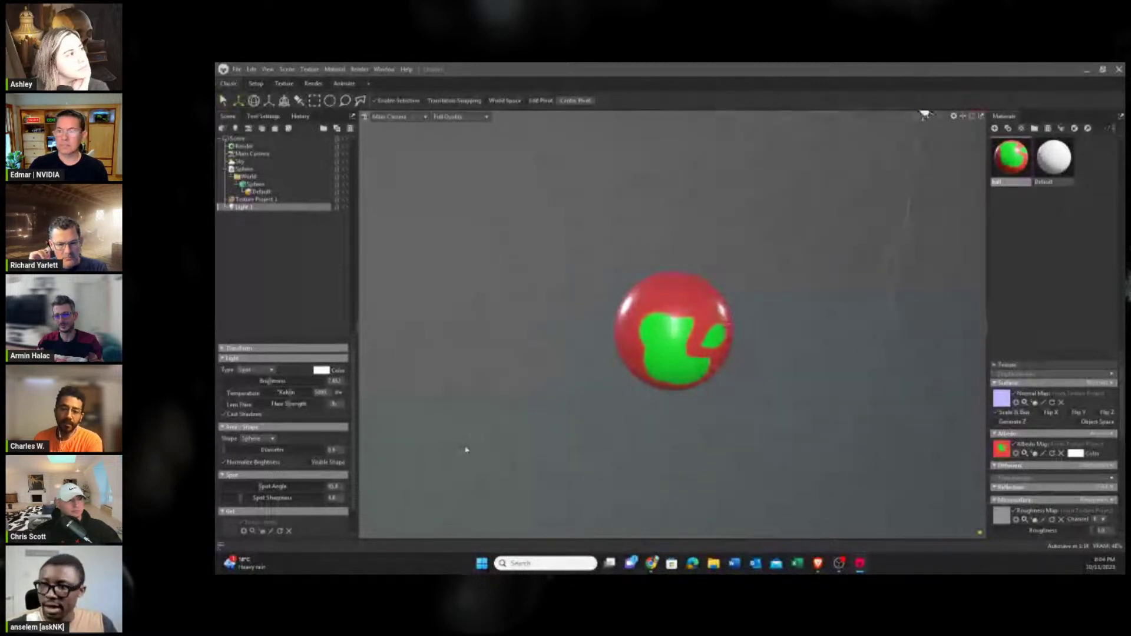
pyautogui.moveTo(274, 381)
pyautogui.mouseDown()
pyautogui.moveTo(294, 382)
pyautogui.moveTo(274, 380)
pyautogui.mouseUp()
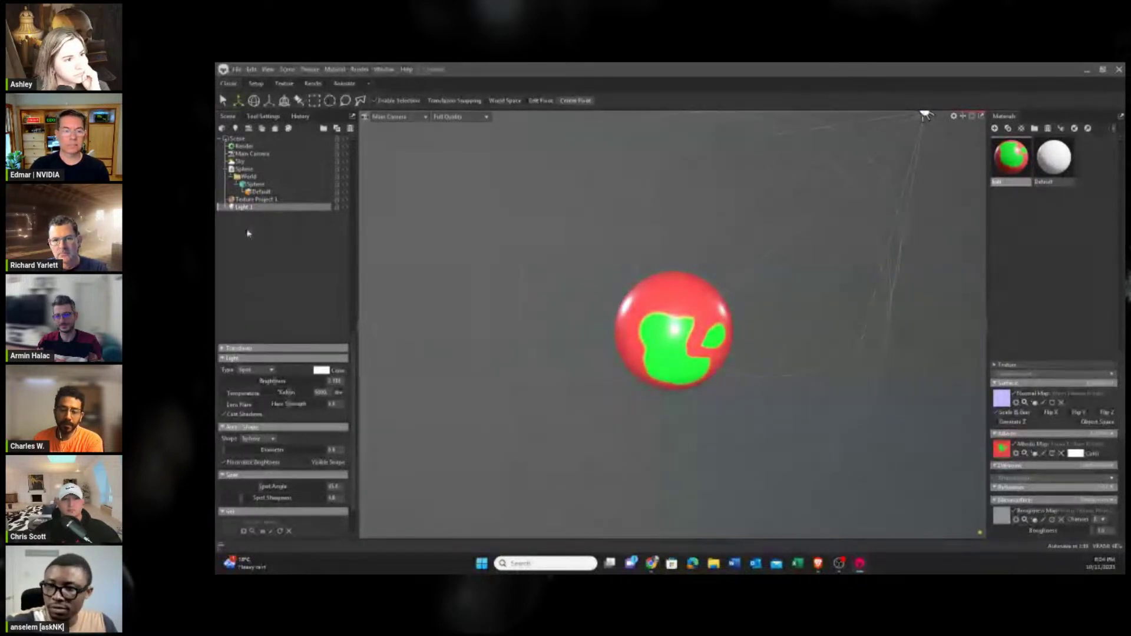
# Examine the scene's ray tracing render settings and viewport denoiser options, and clear the object selection.
pyautogui.click(243, 146)
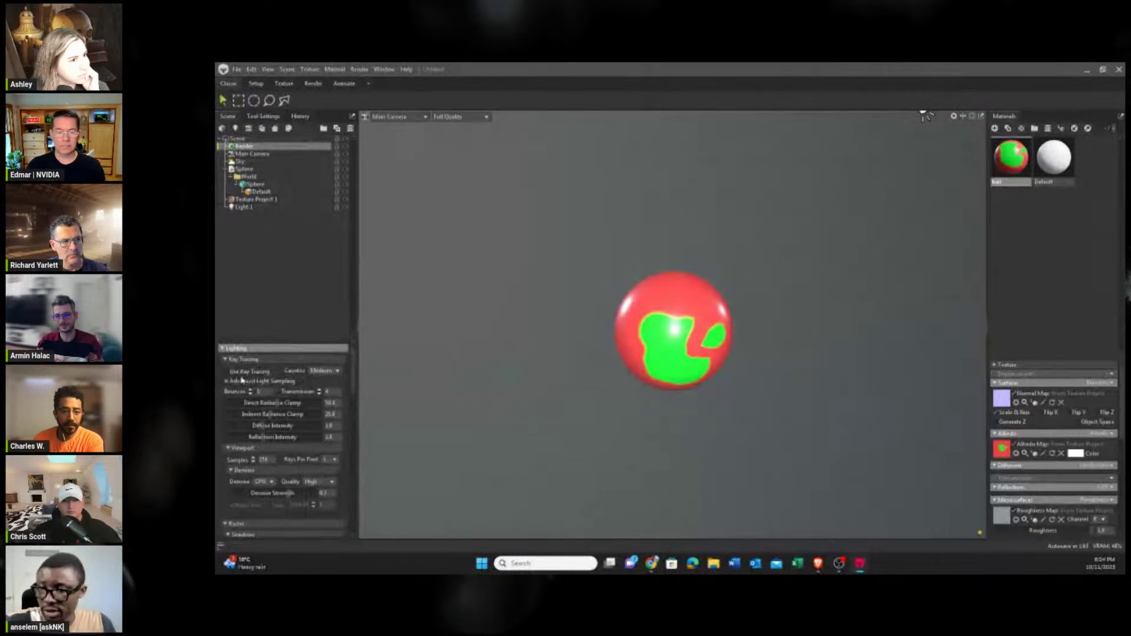
pyautogui.click(270, 484)
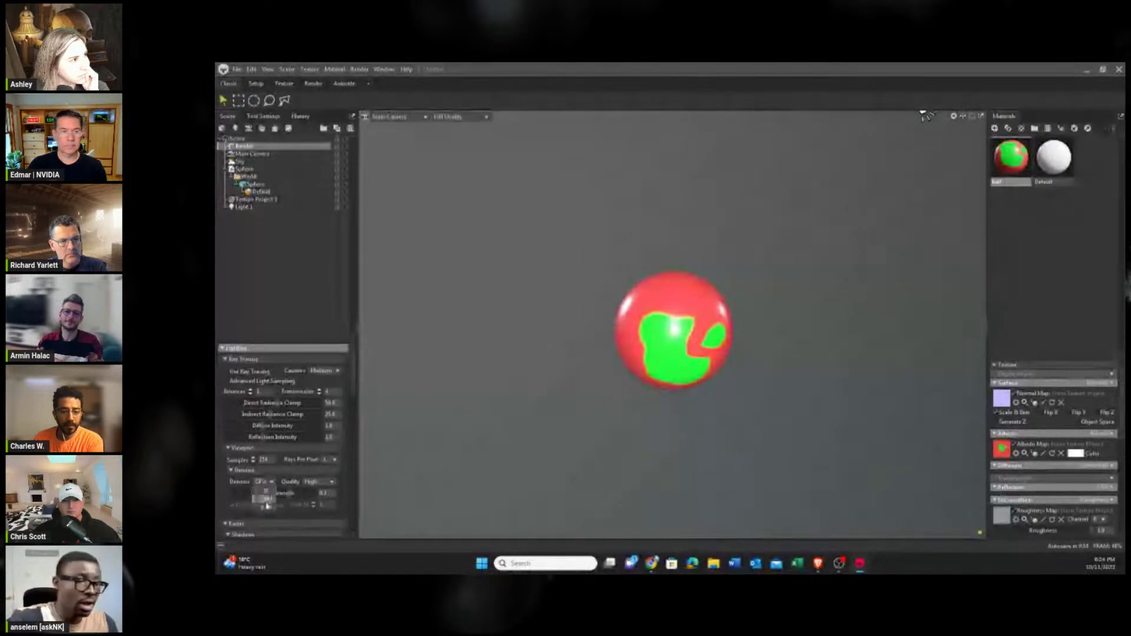
pyautogui.click(265, 502)
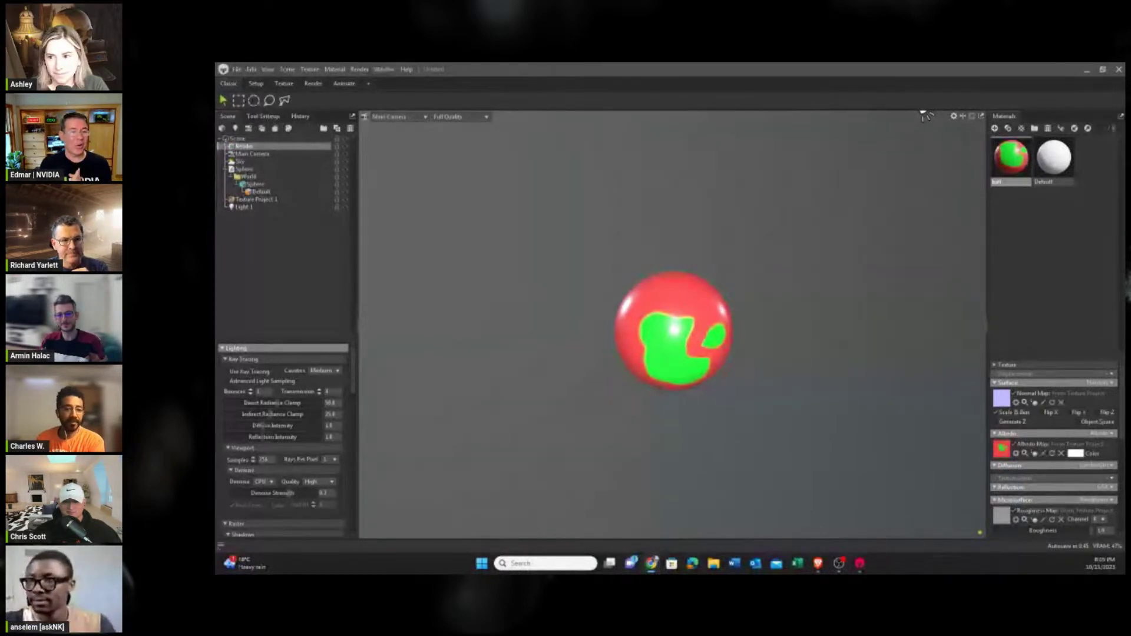
pyautogui.click(271, 288)
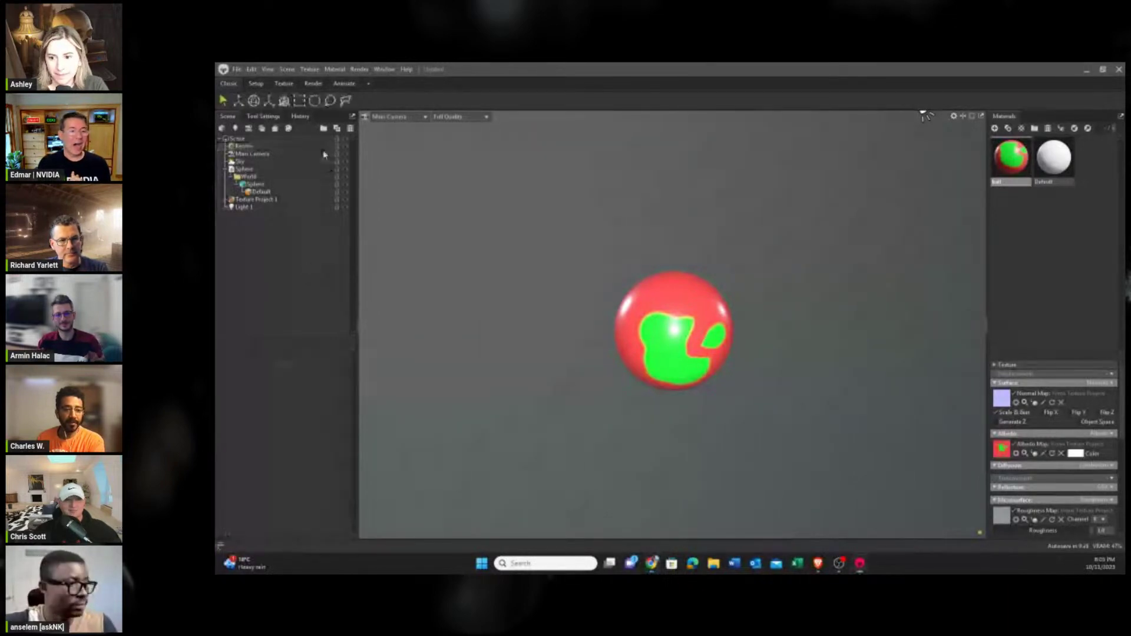